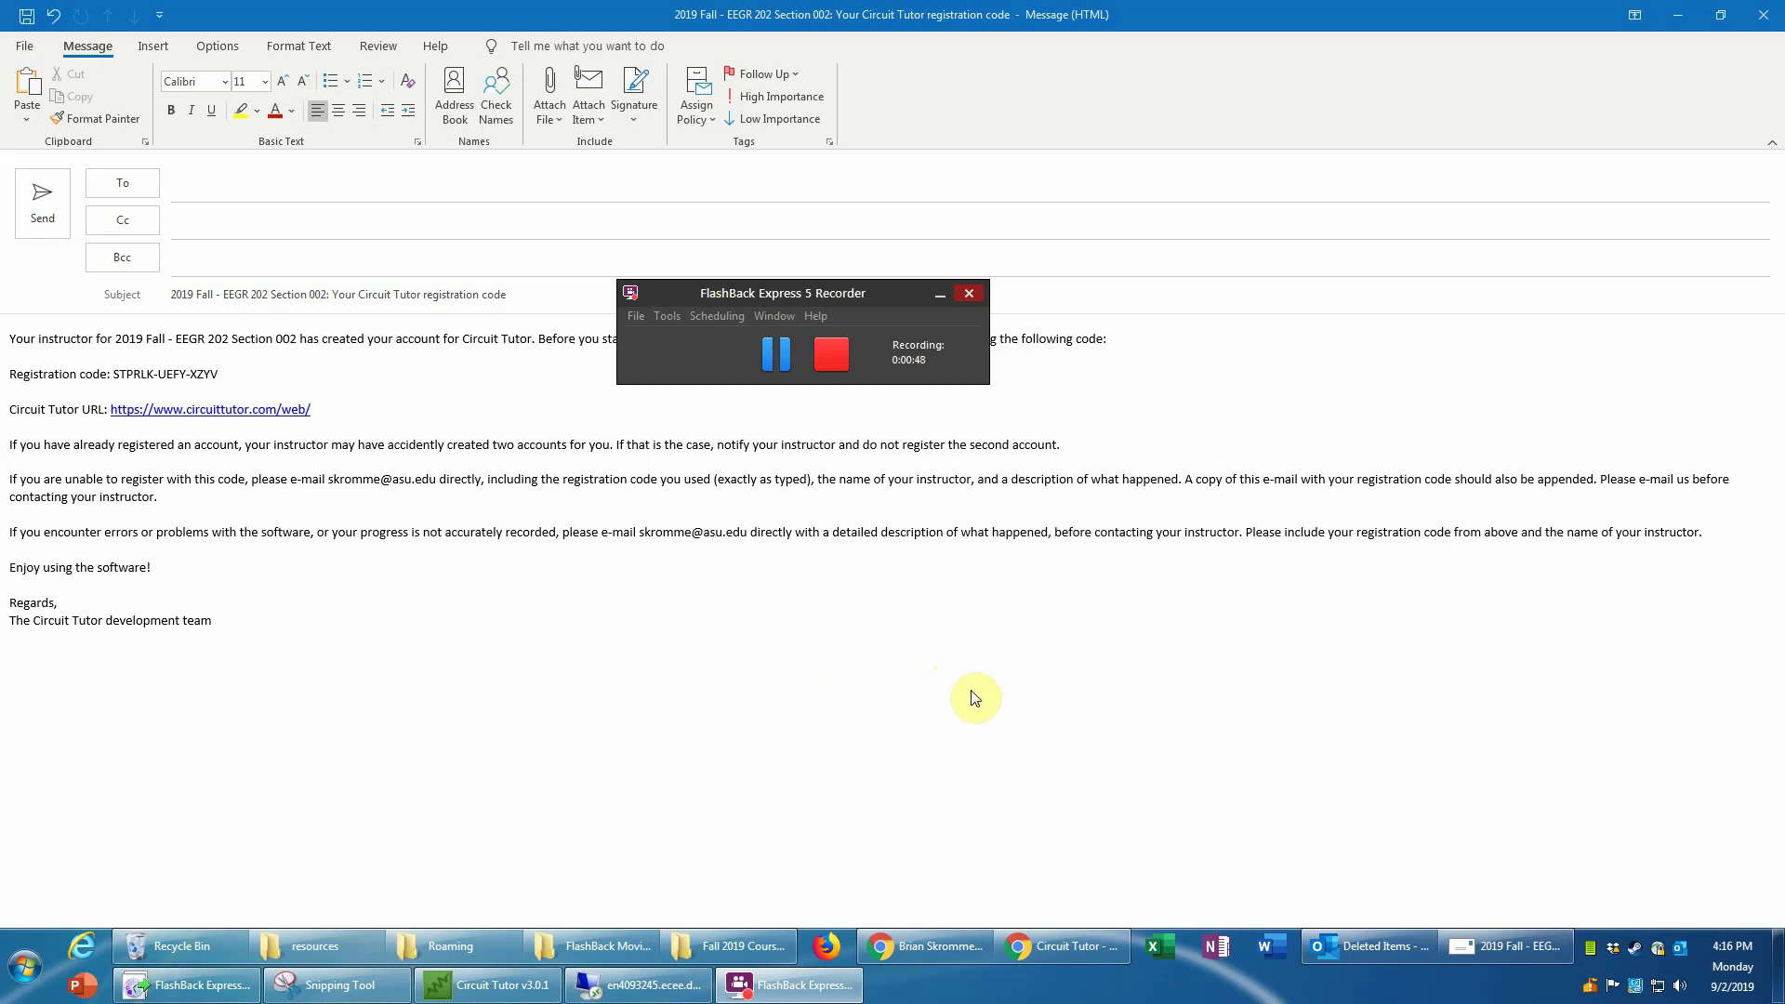
# Select and copy the registration code from the EEGR 202 Circuit Tutor email body.
pyautogui.click(994, 688)
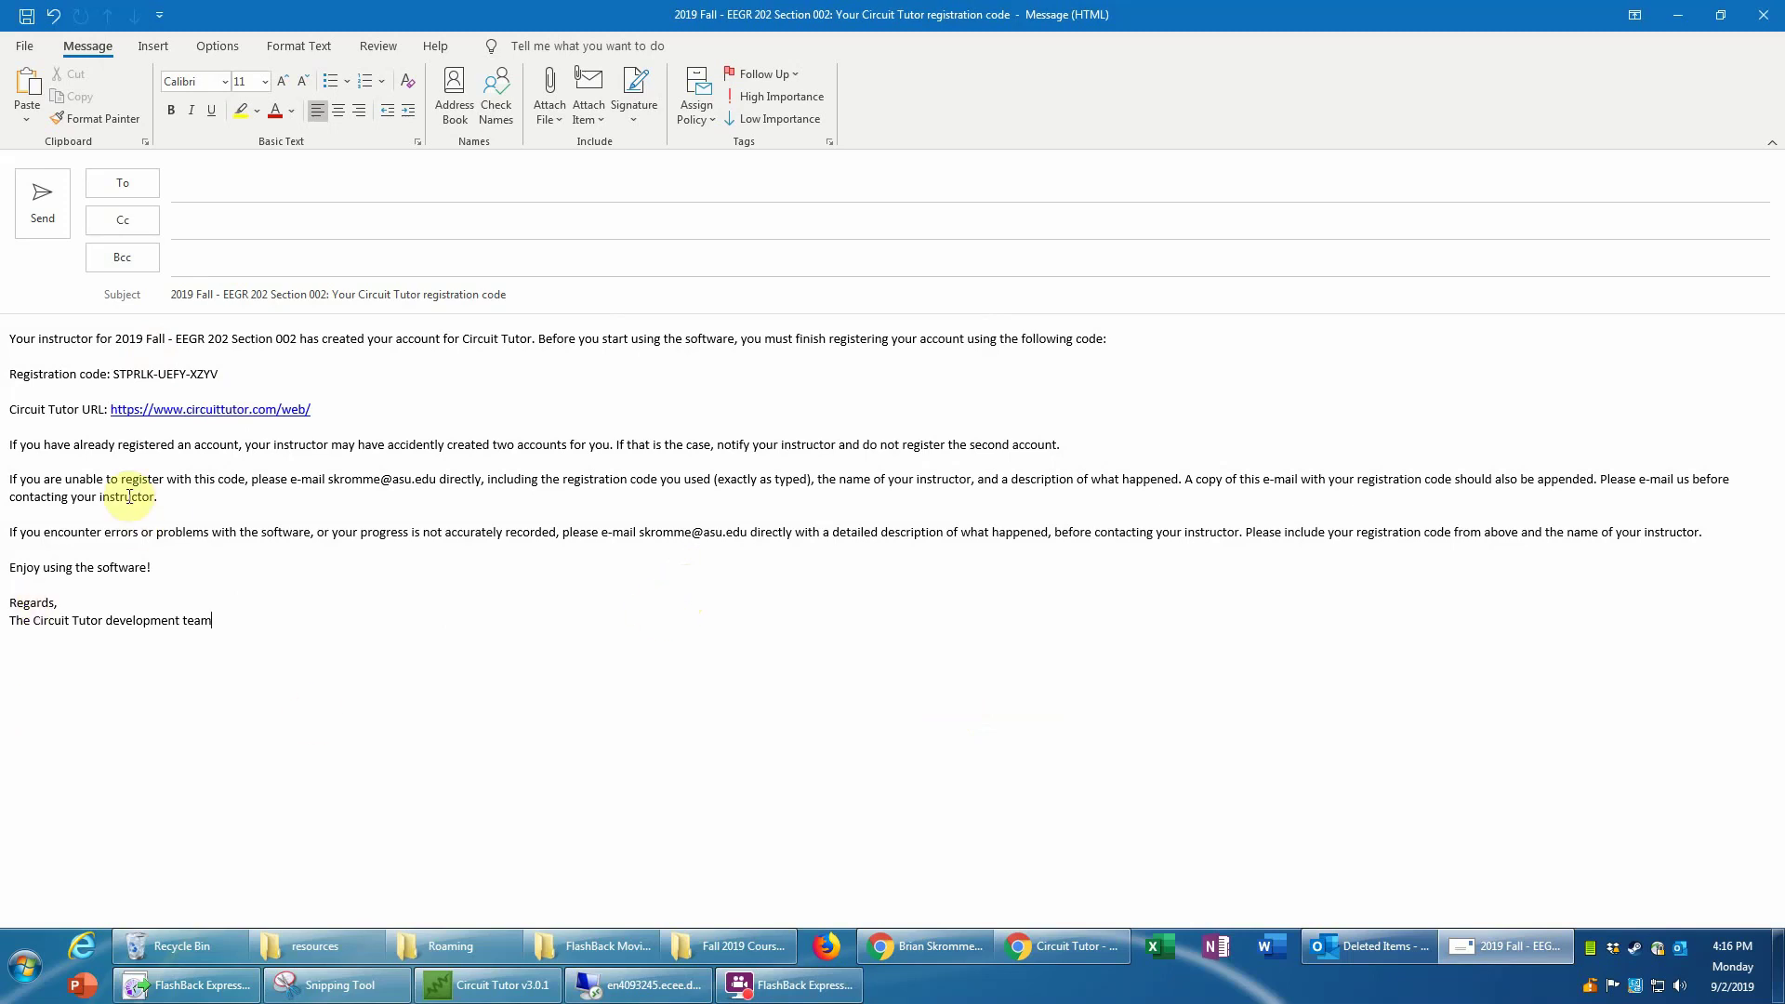
pyautogui.moveTo(113, 374); pyautogui.dragTo(215, 373)
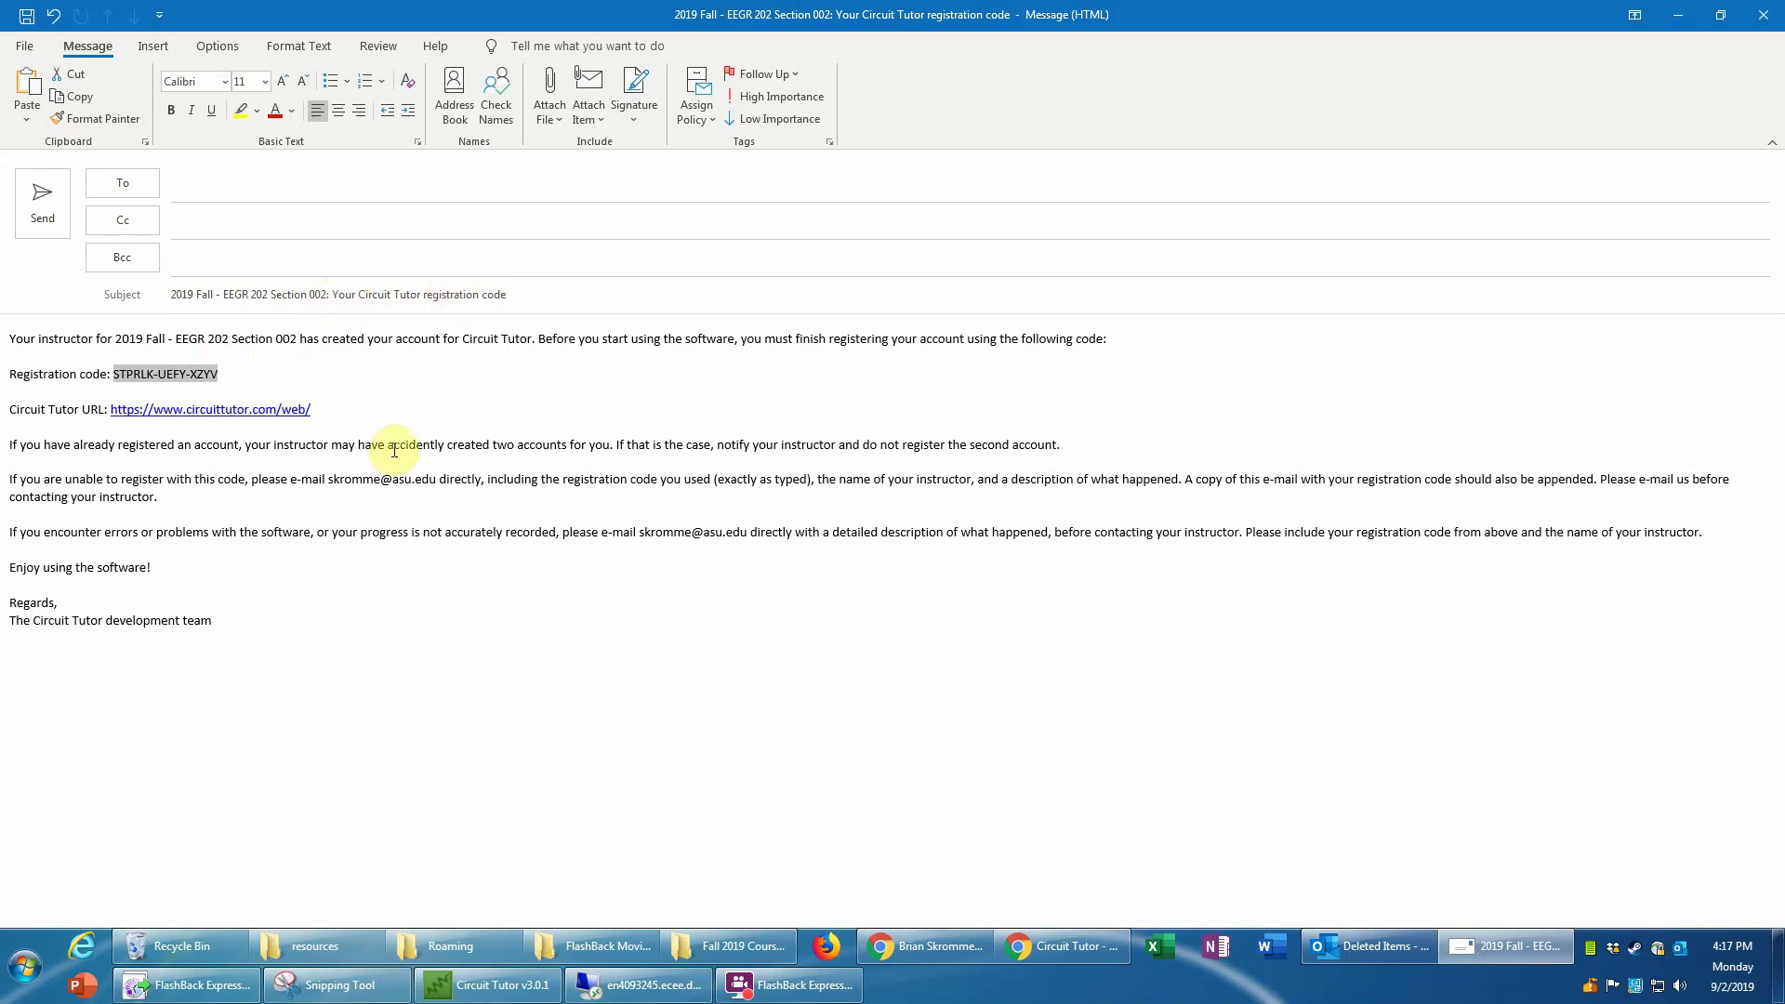
pyautogui.hotkey('ctrl', 'c')
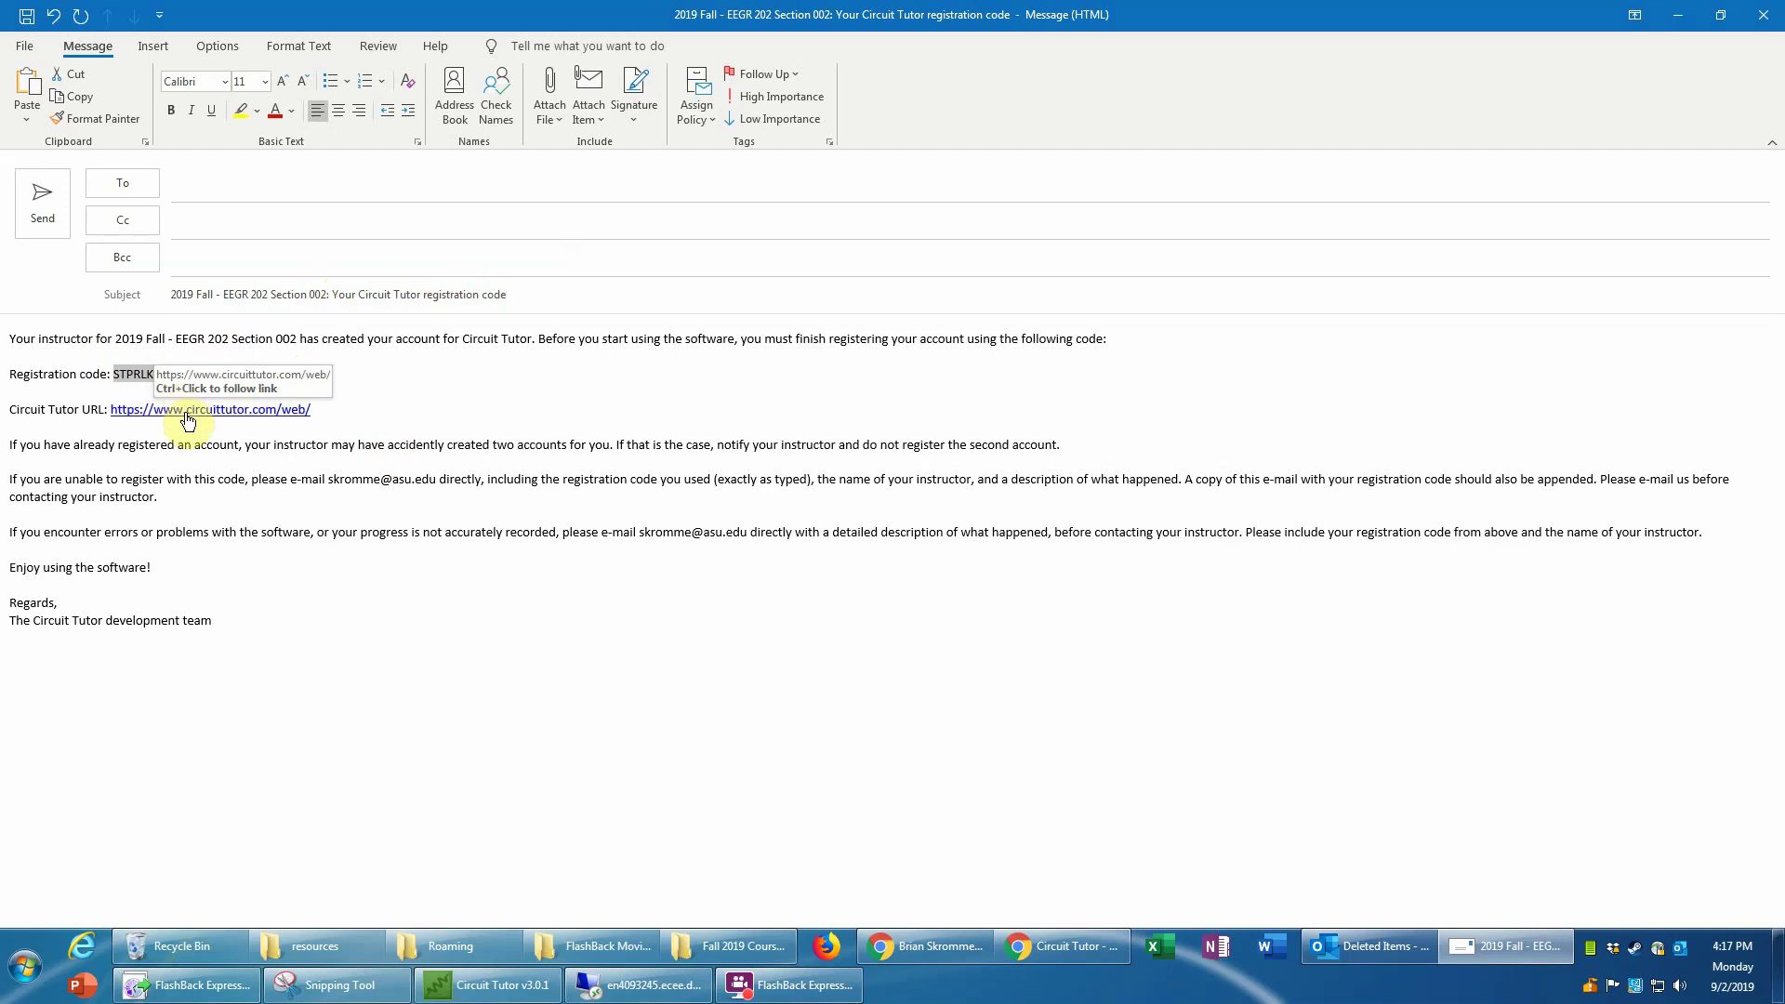
# Open circuittutor.com from the email, log out, and paste the code into the Registration Code field.
pyautogui.keyDown('ctrl'); pyautogui.click(186, 418); pyautogui.keyUp('ctrl')
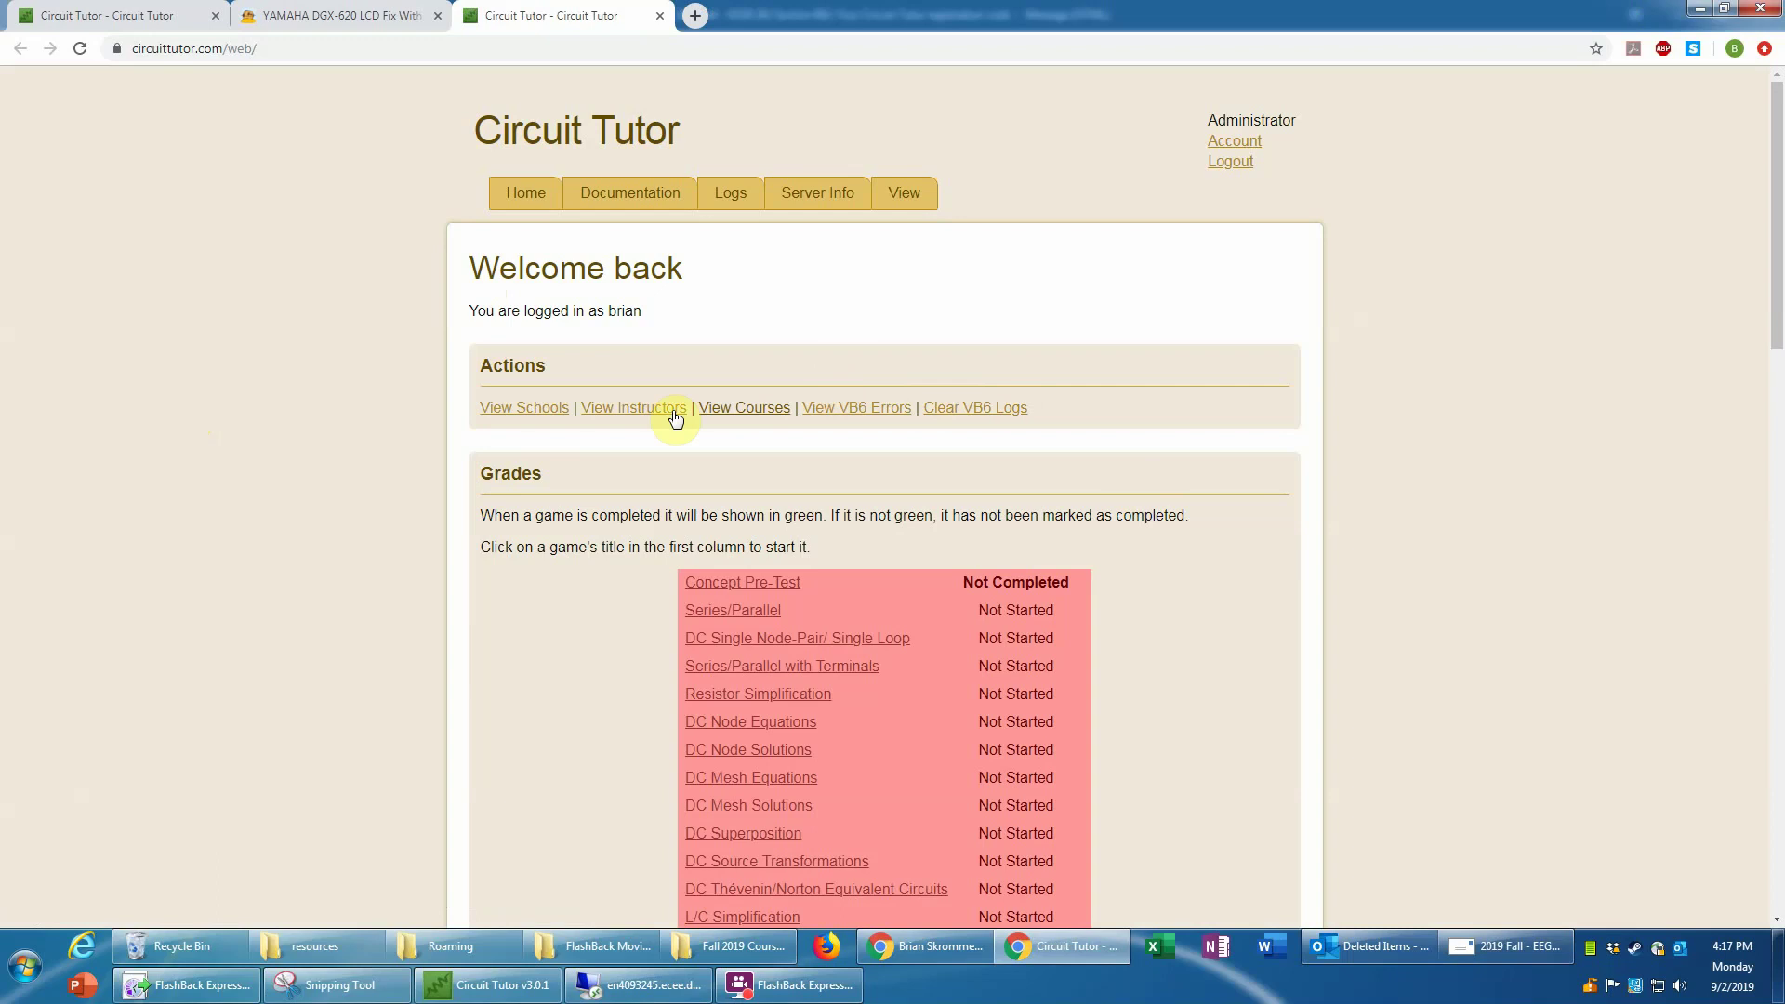
pyautogui.click(1230, 162)
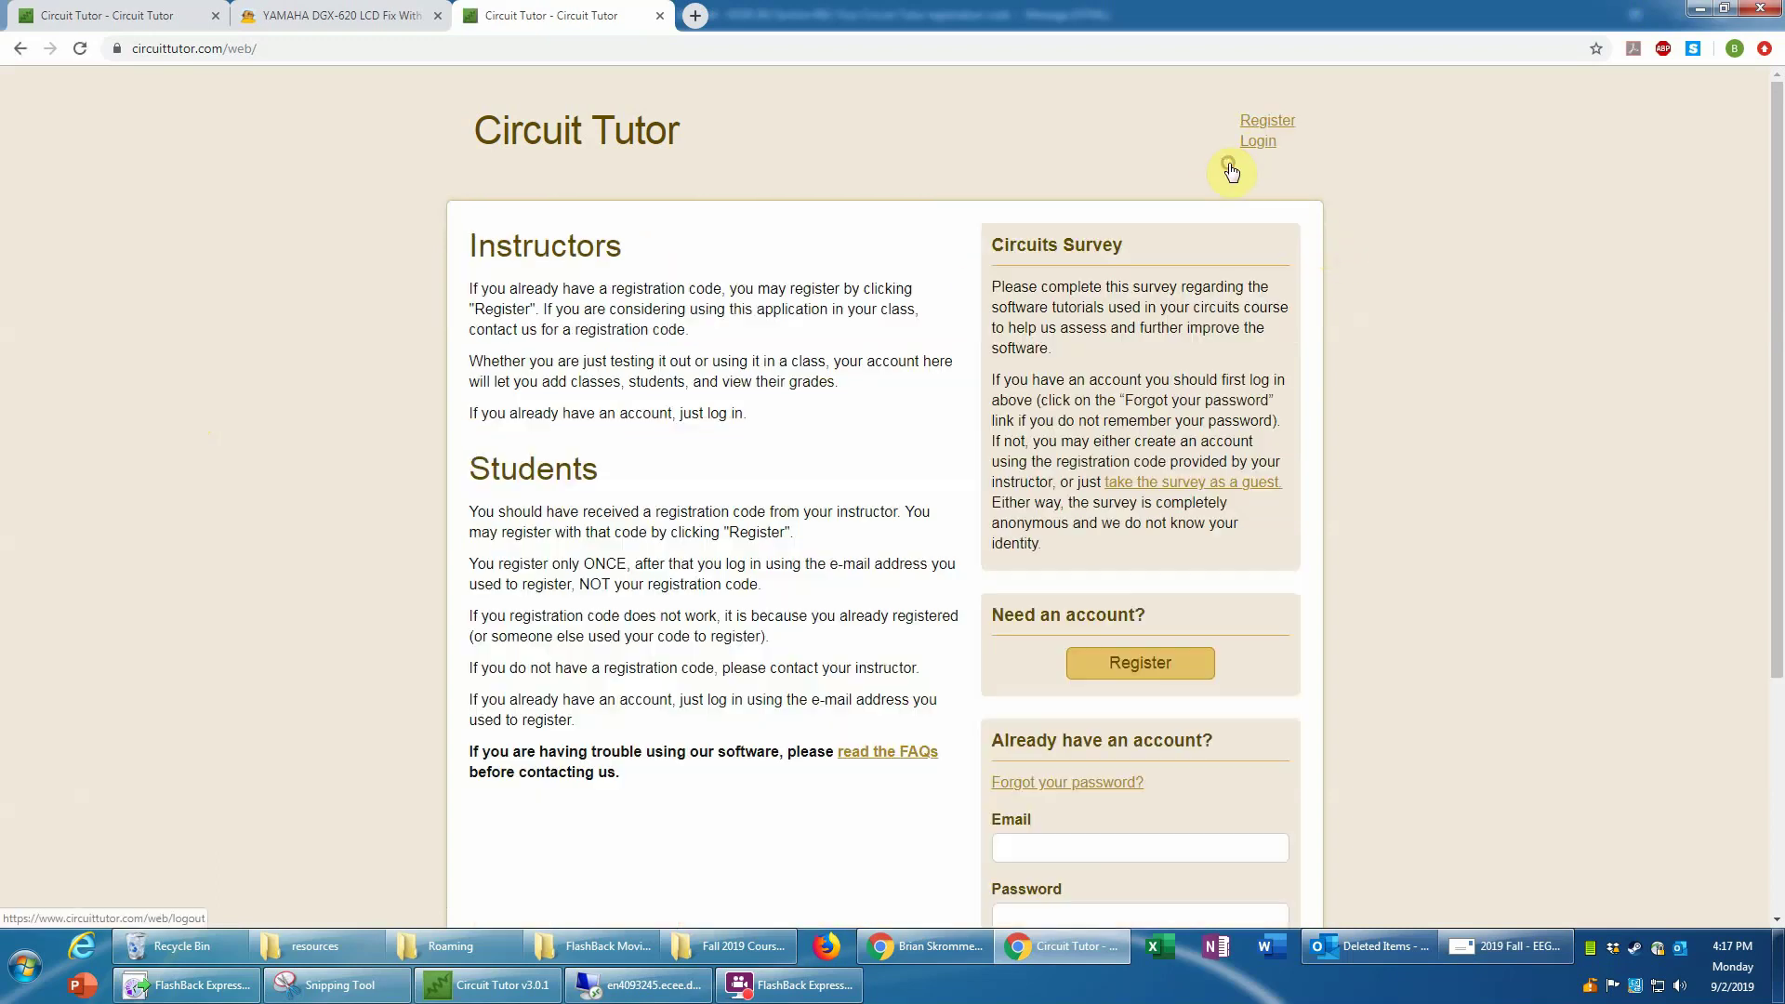
pyautogui.scroll(-3, 1334, 631)
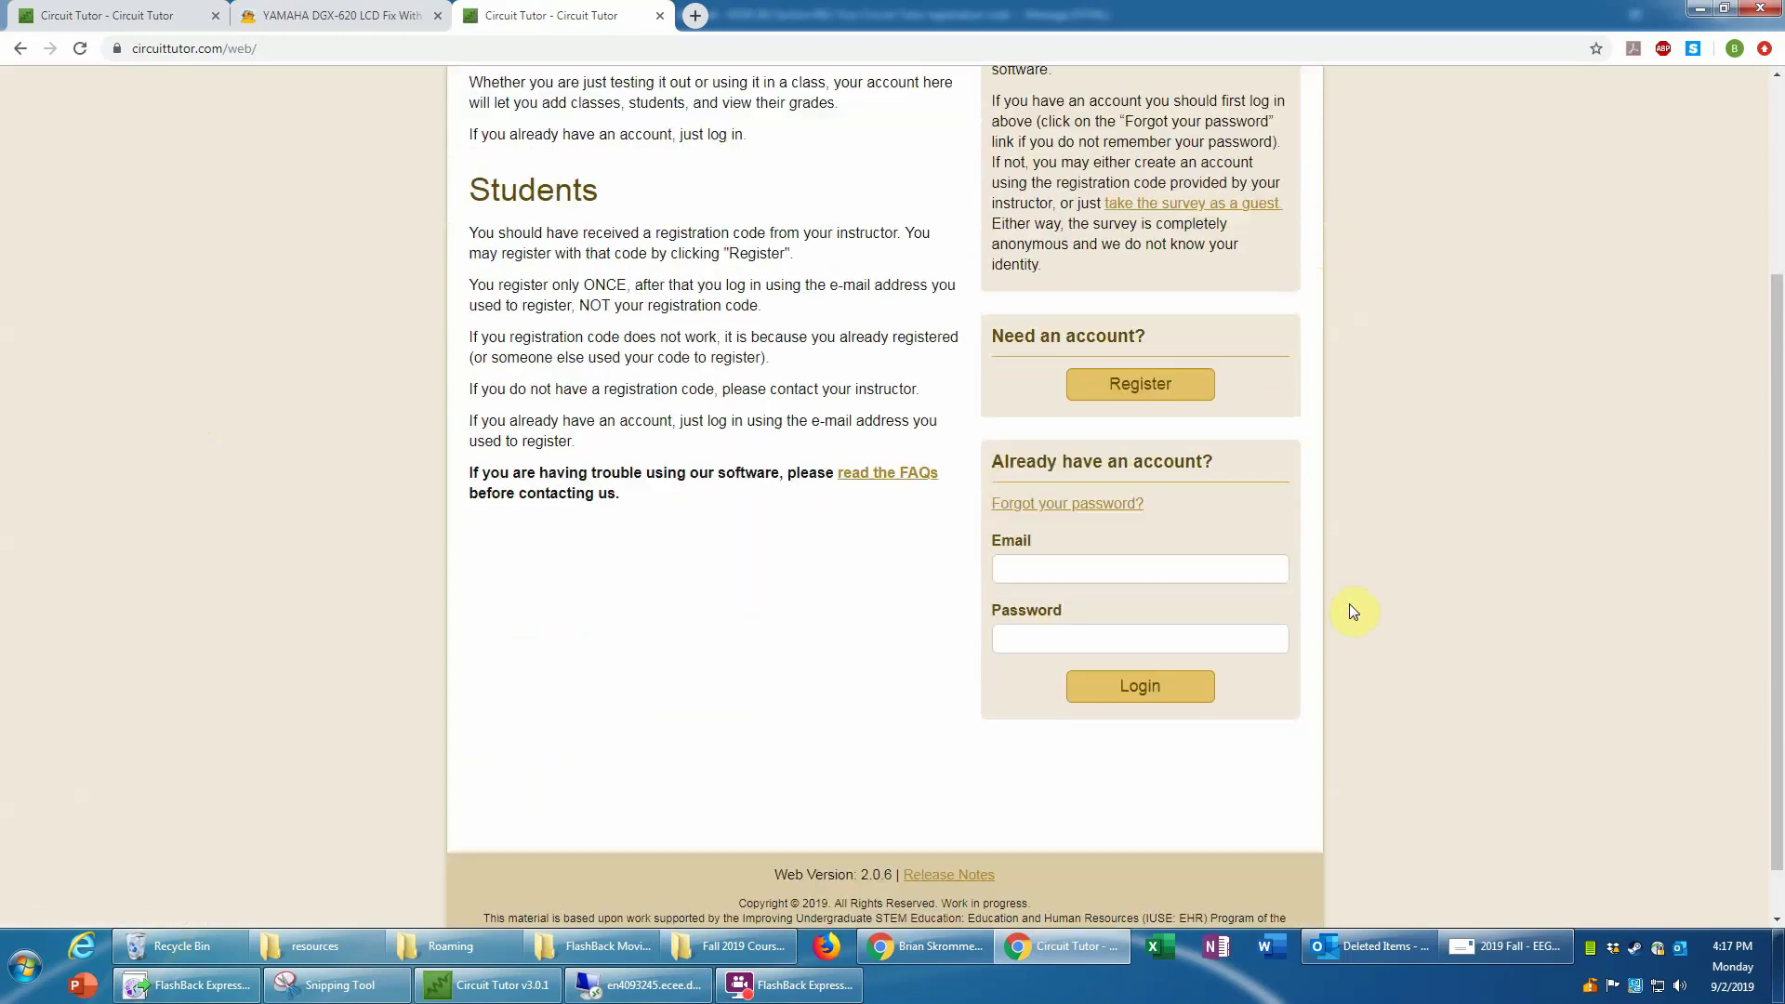
pyautogui.click(1149, 387)
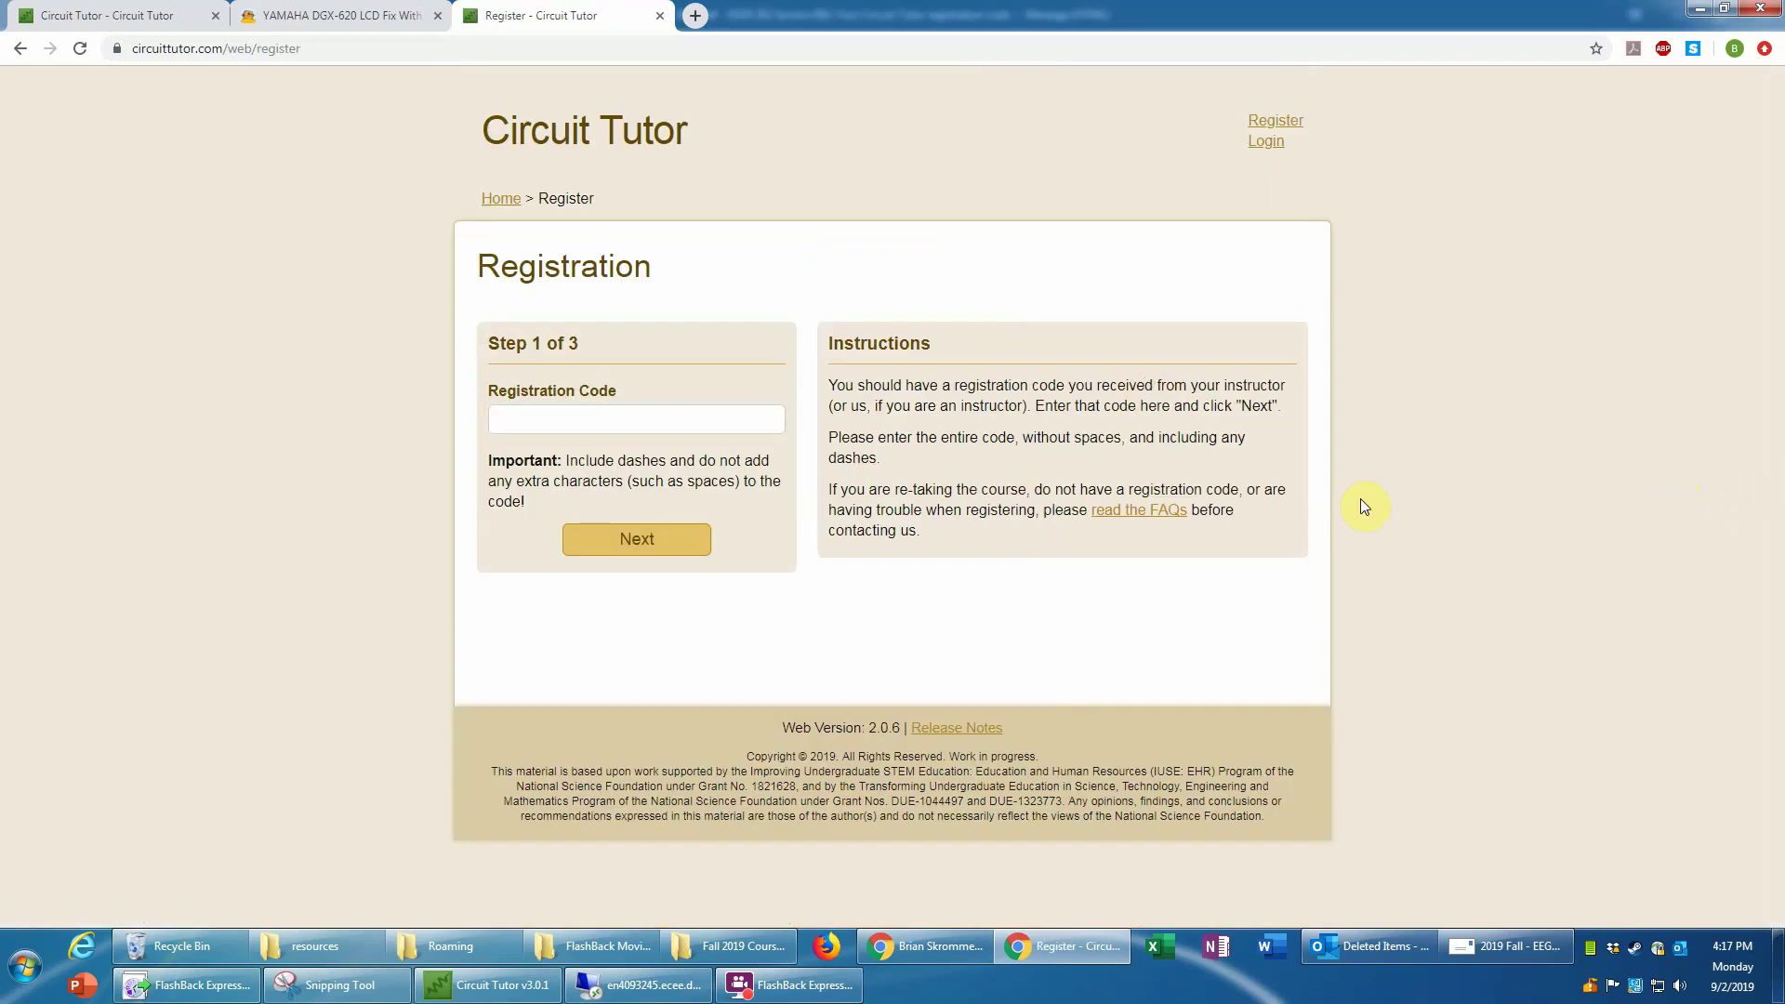
pyautogui.click(613, 426)
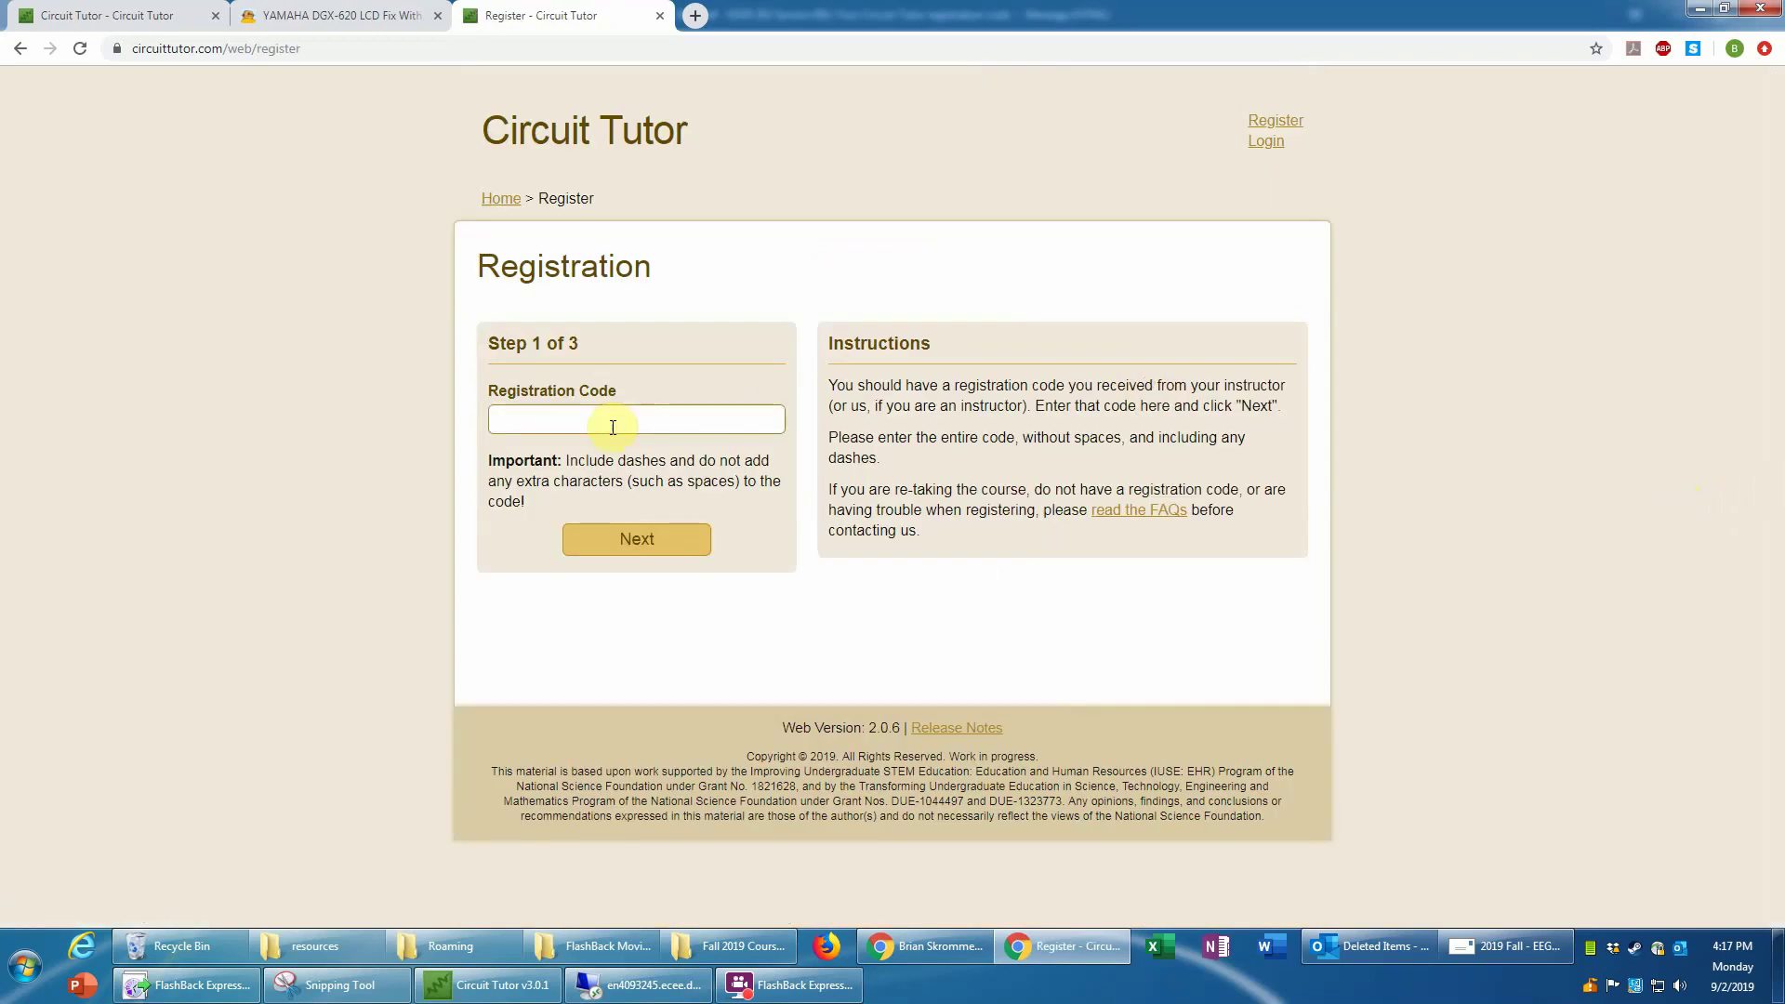
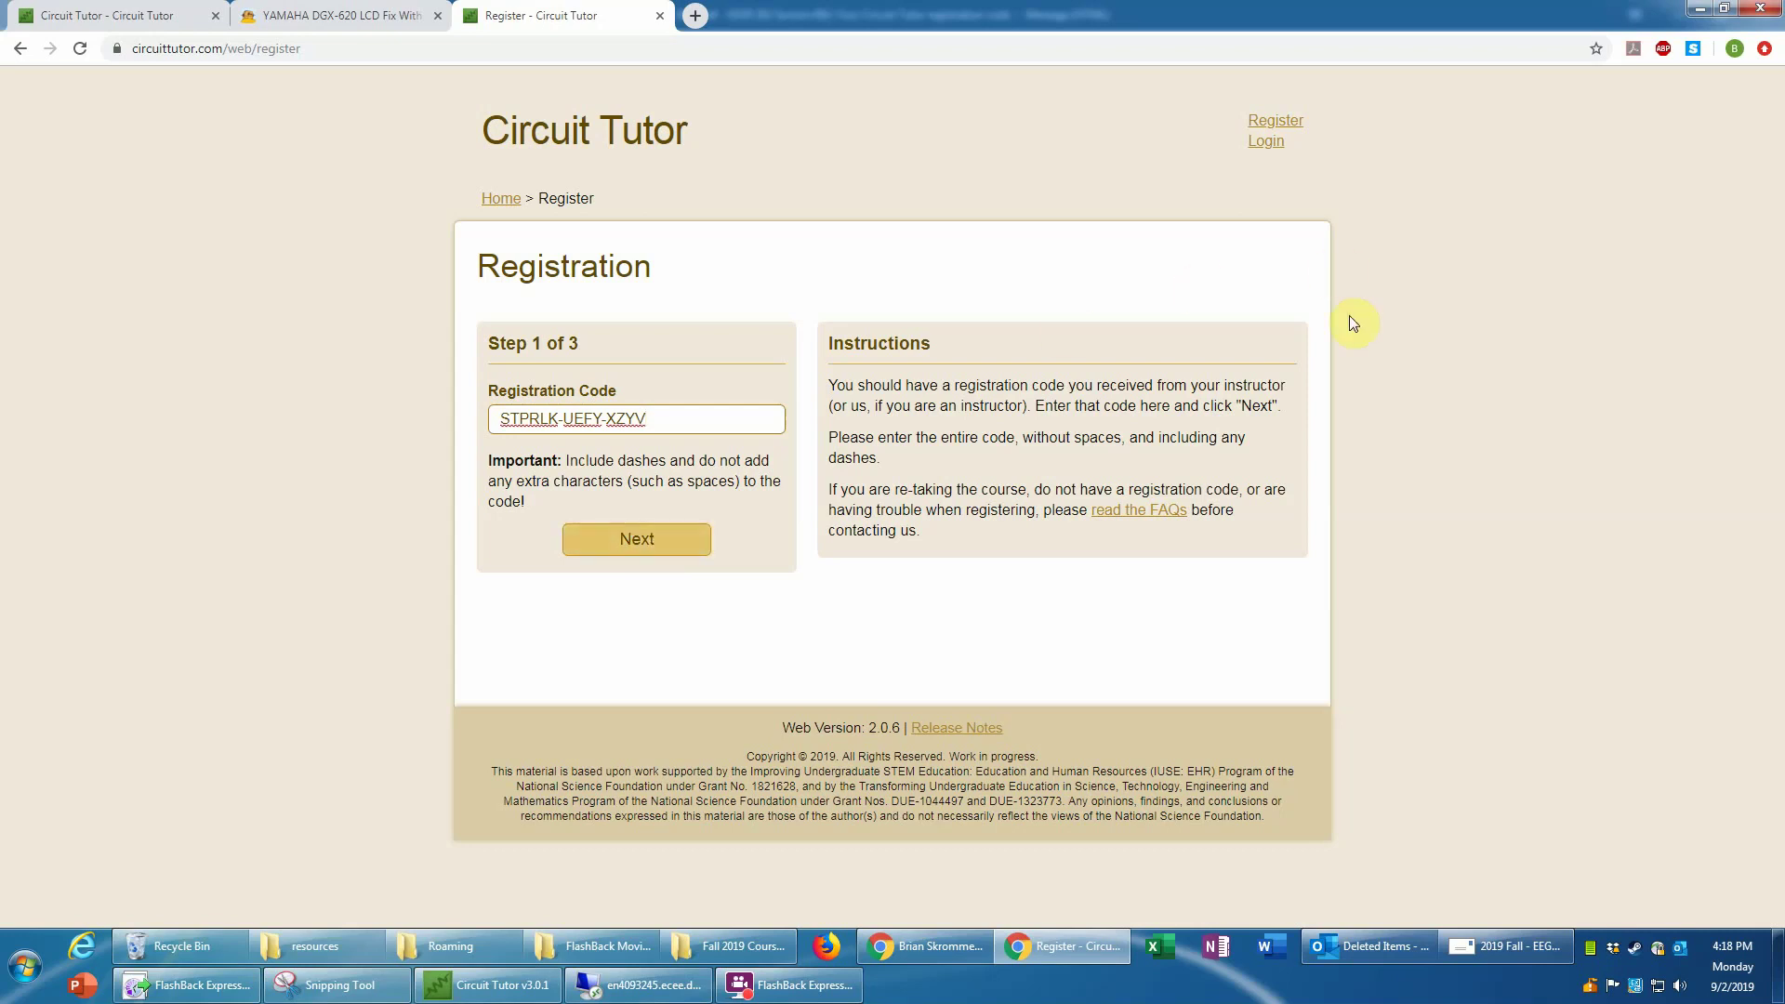
# Return to the home page and log in with the account username and password to view the Grades list.
pyautogui.moveTo(344, 987)
pyautogui.click(20, 49)
pyautogui.click(1100, 565)
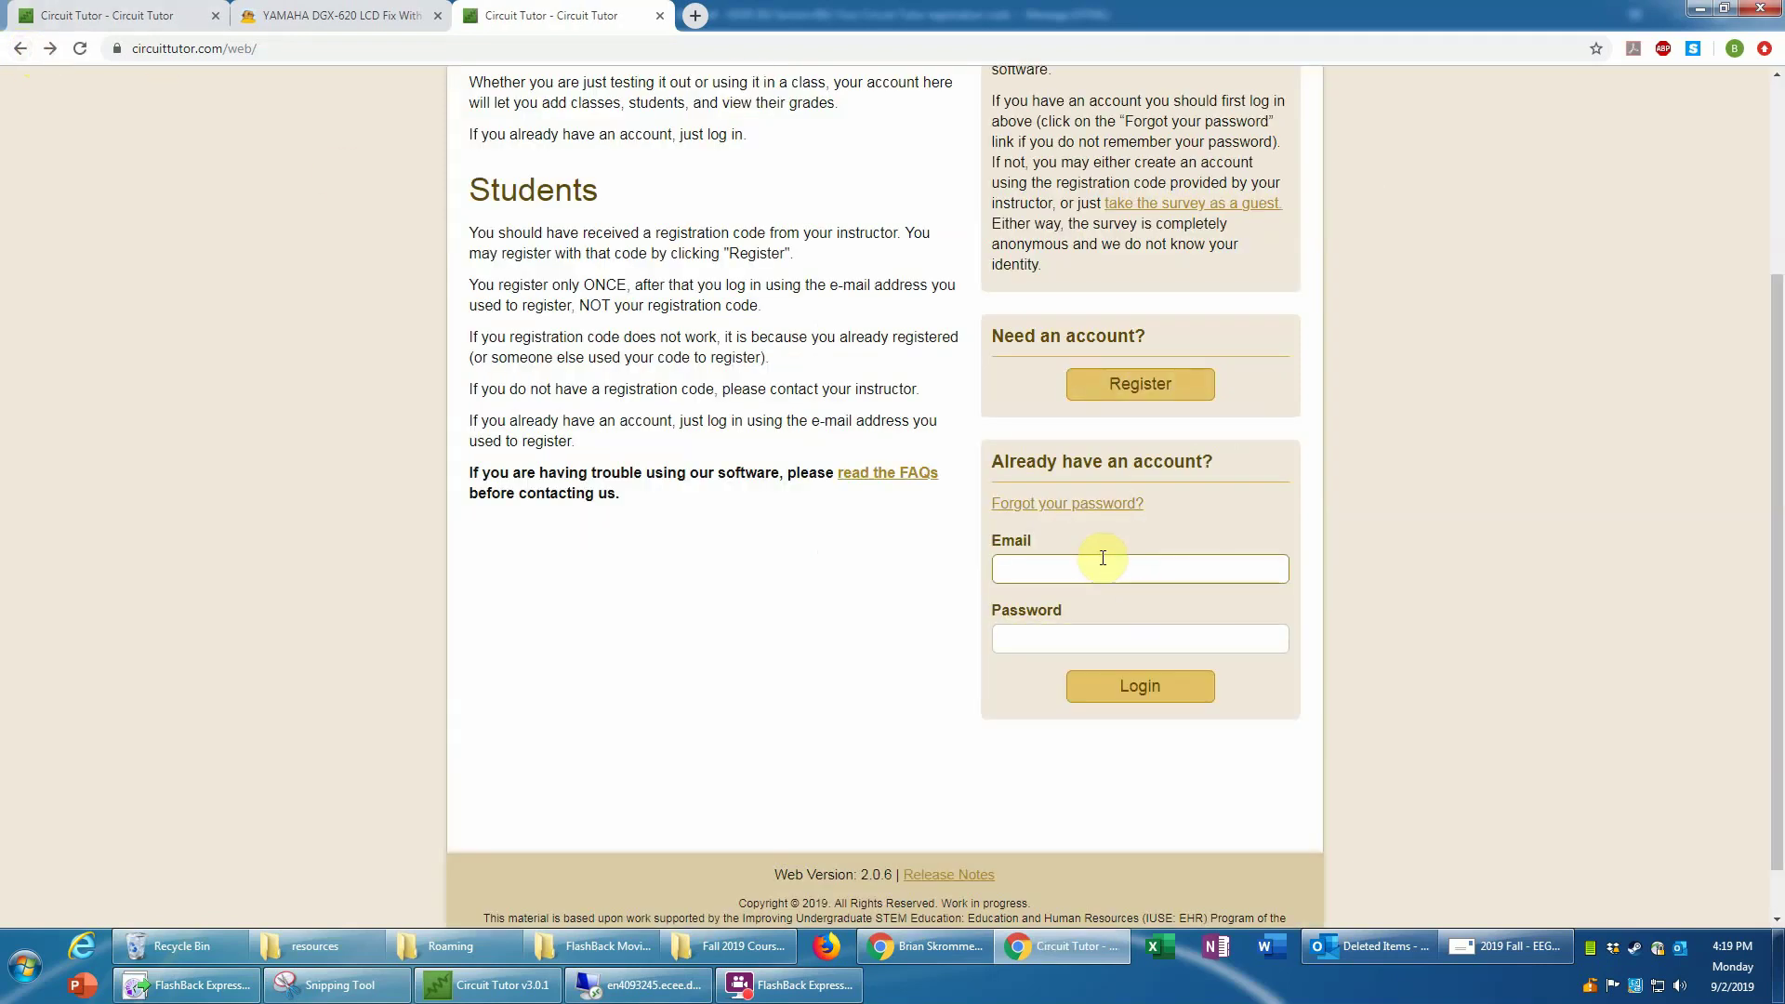
pyautogui.write('brian')
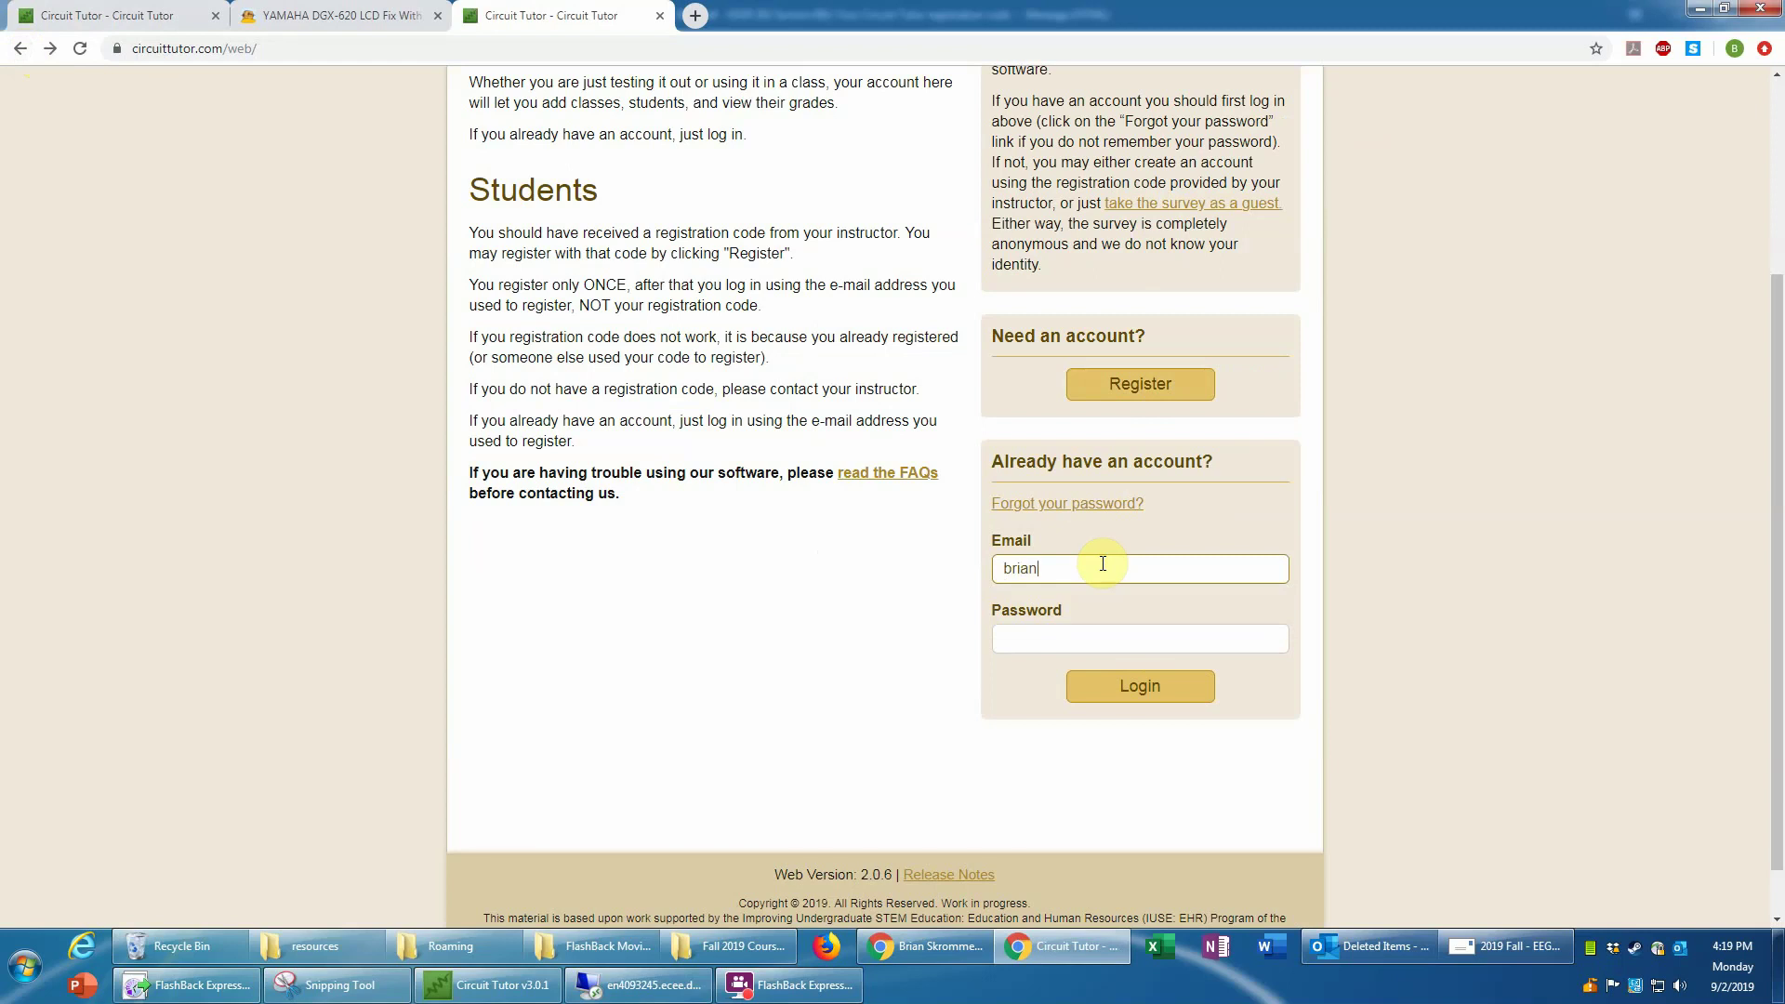
pyautogui.press('Tab')
pyautogui.write('p******')
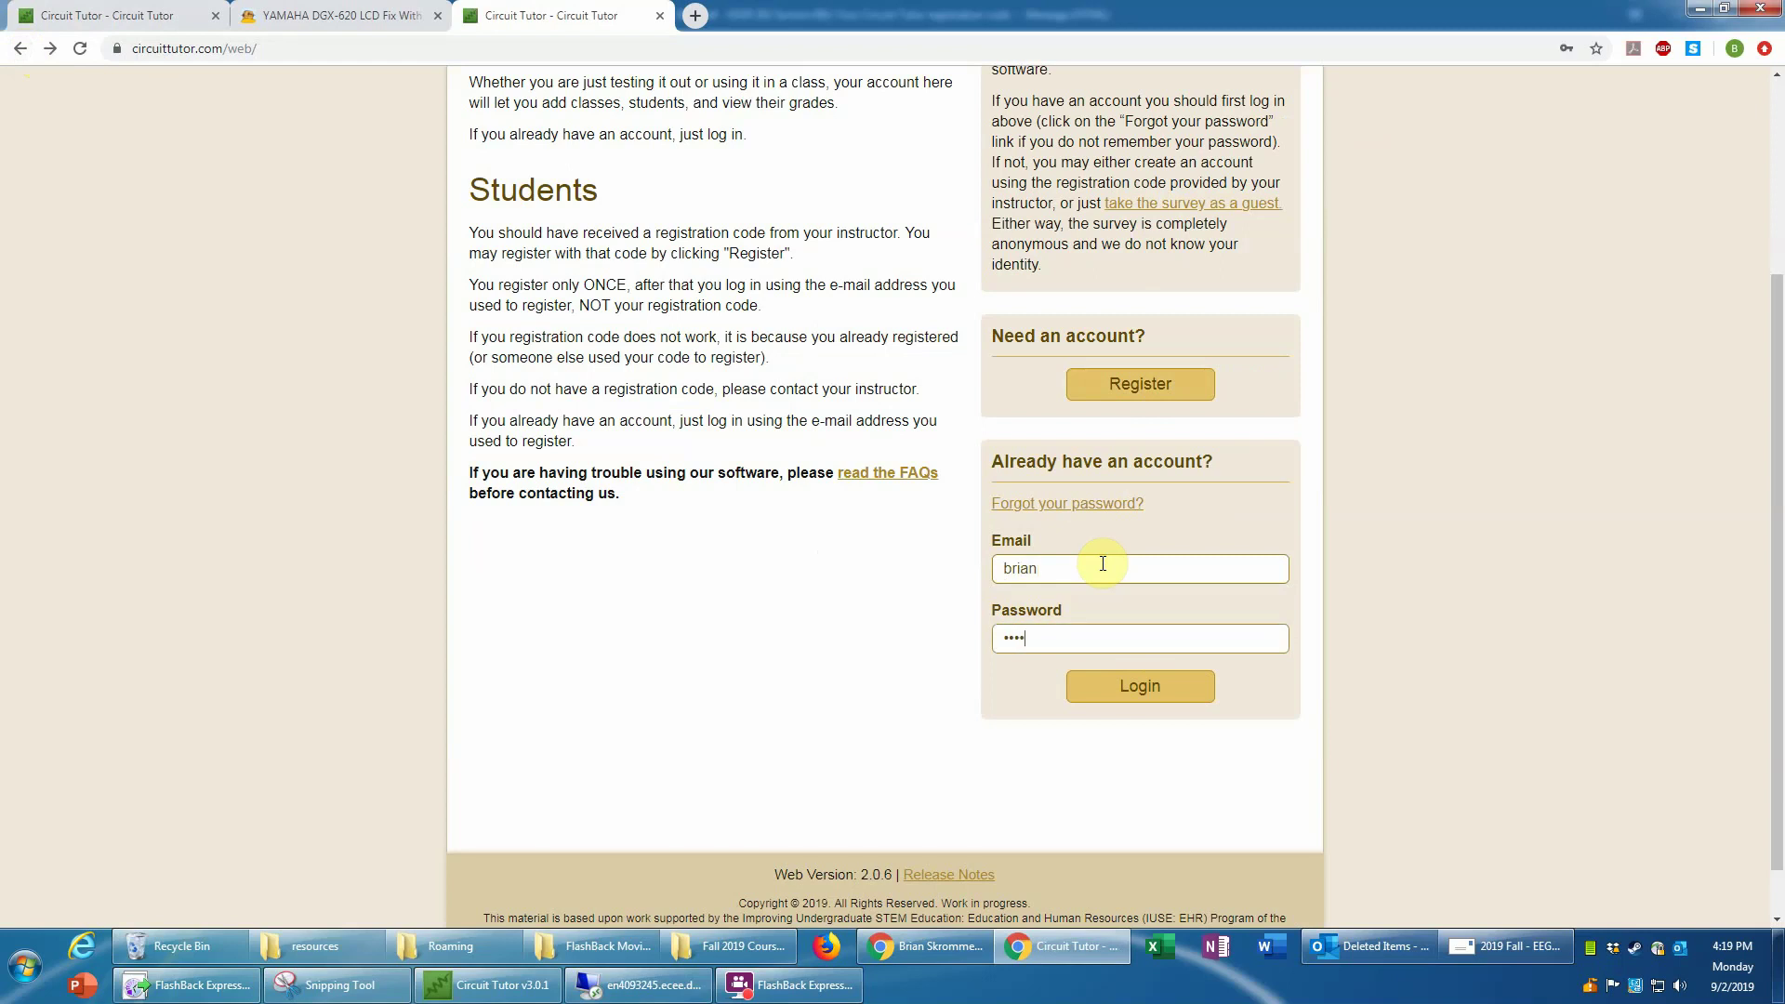
pyautogui.click(1103, 677)
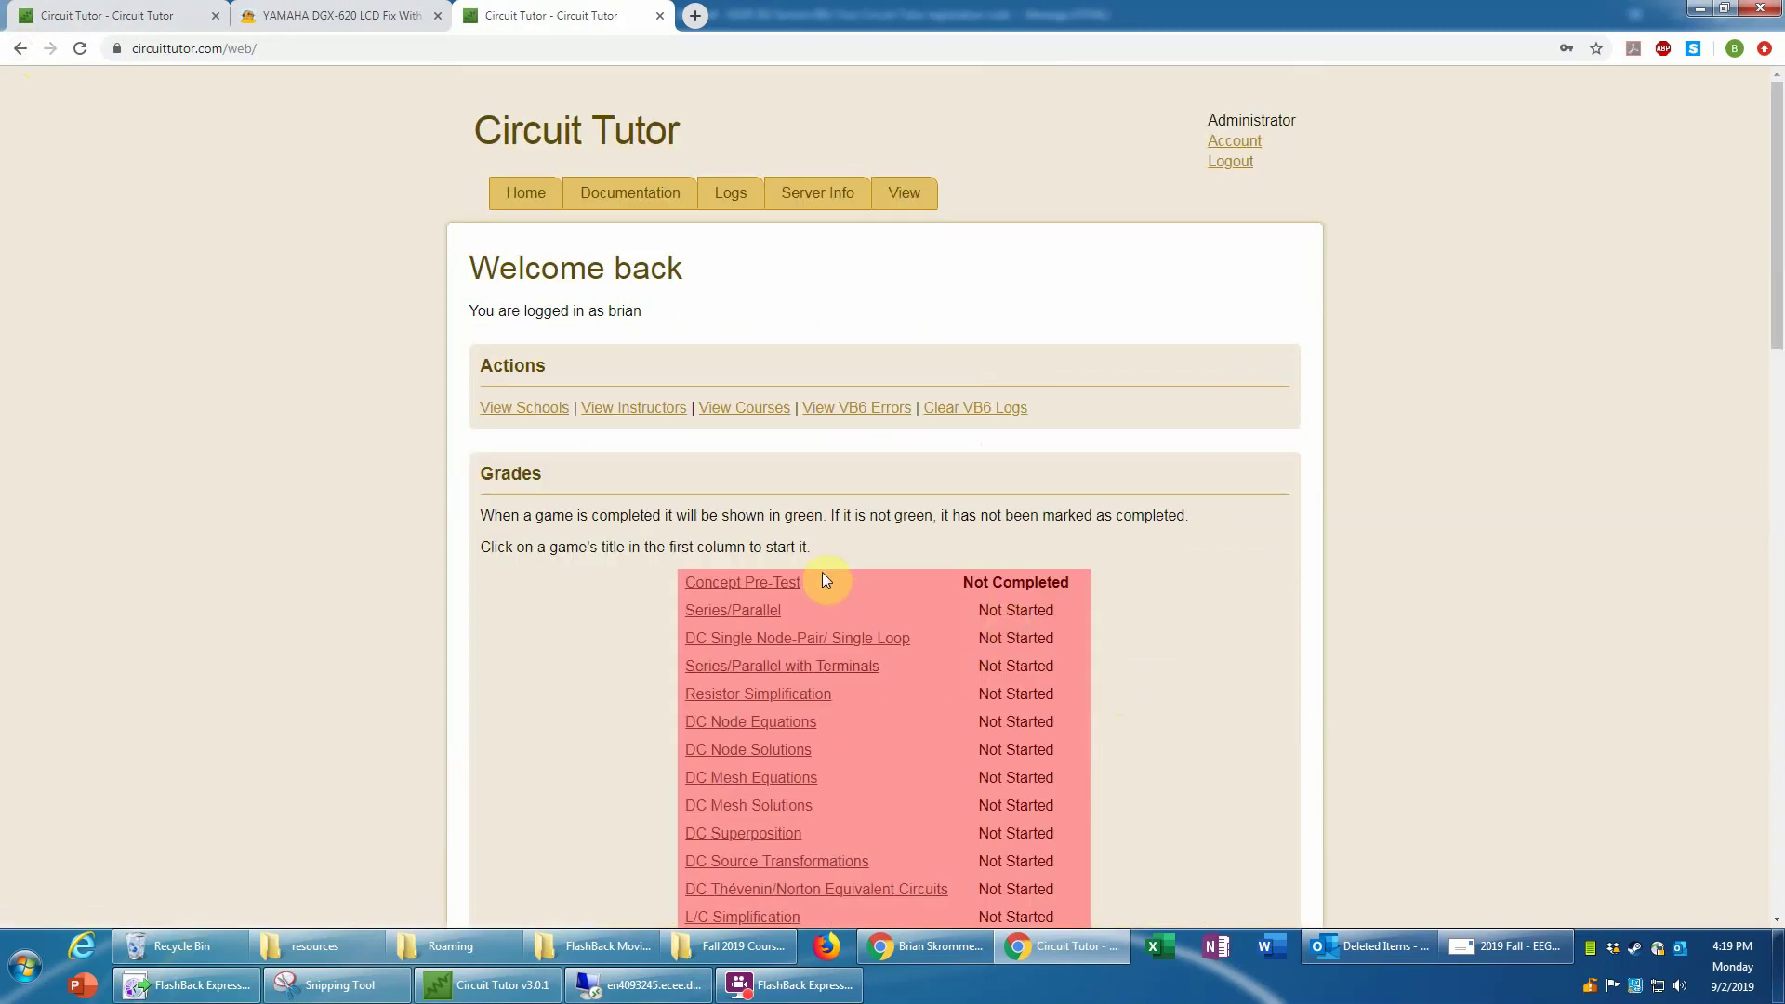
pyautogui.scroll(-3, 849, 717)
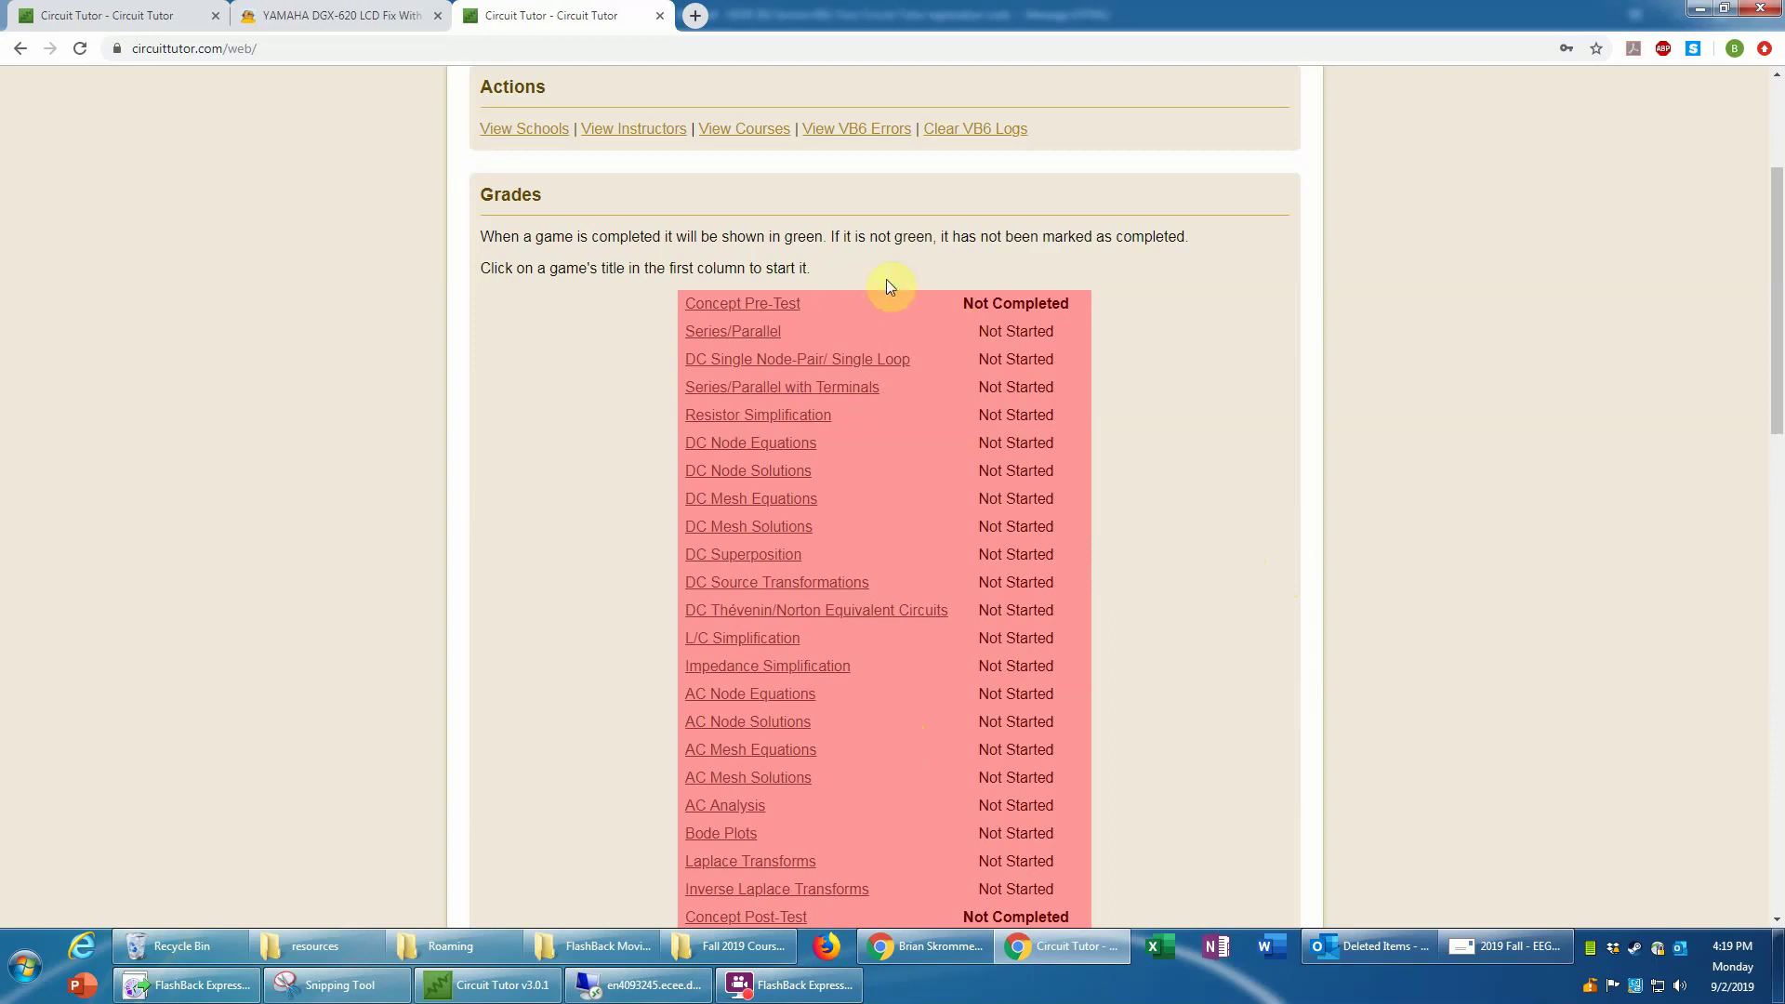
pyautogui.scroll(-5, 1362, 344)
pyautogui.scroll(-11, 1355, 343)
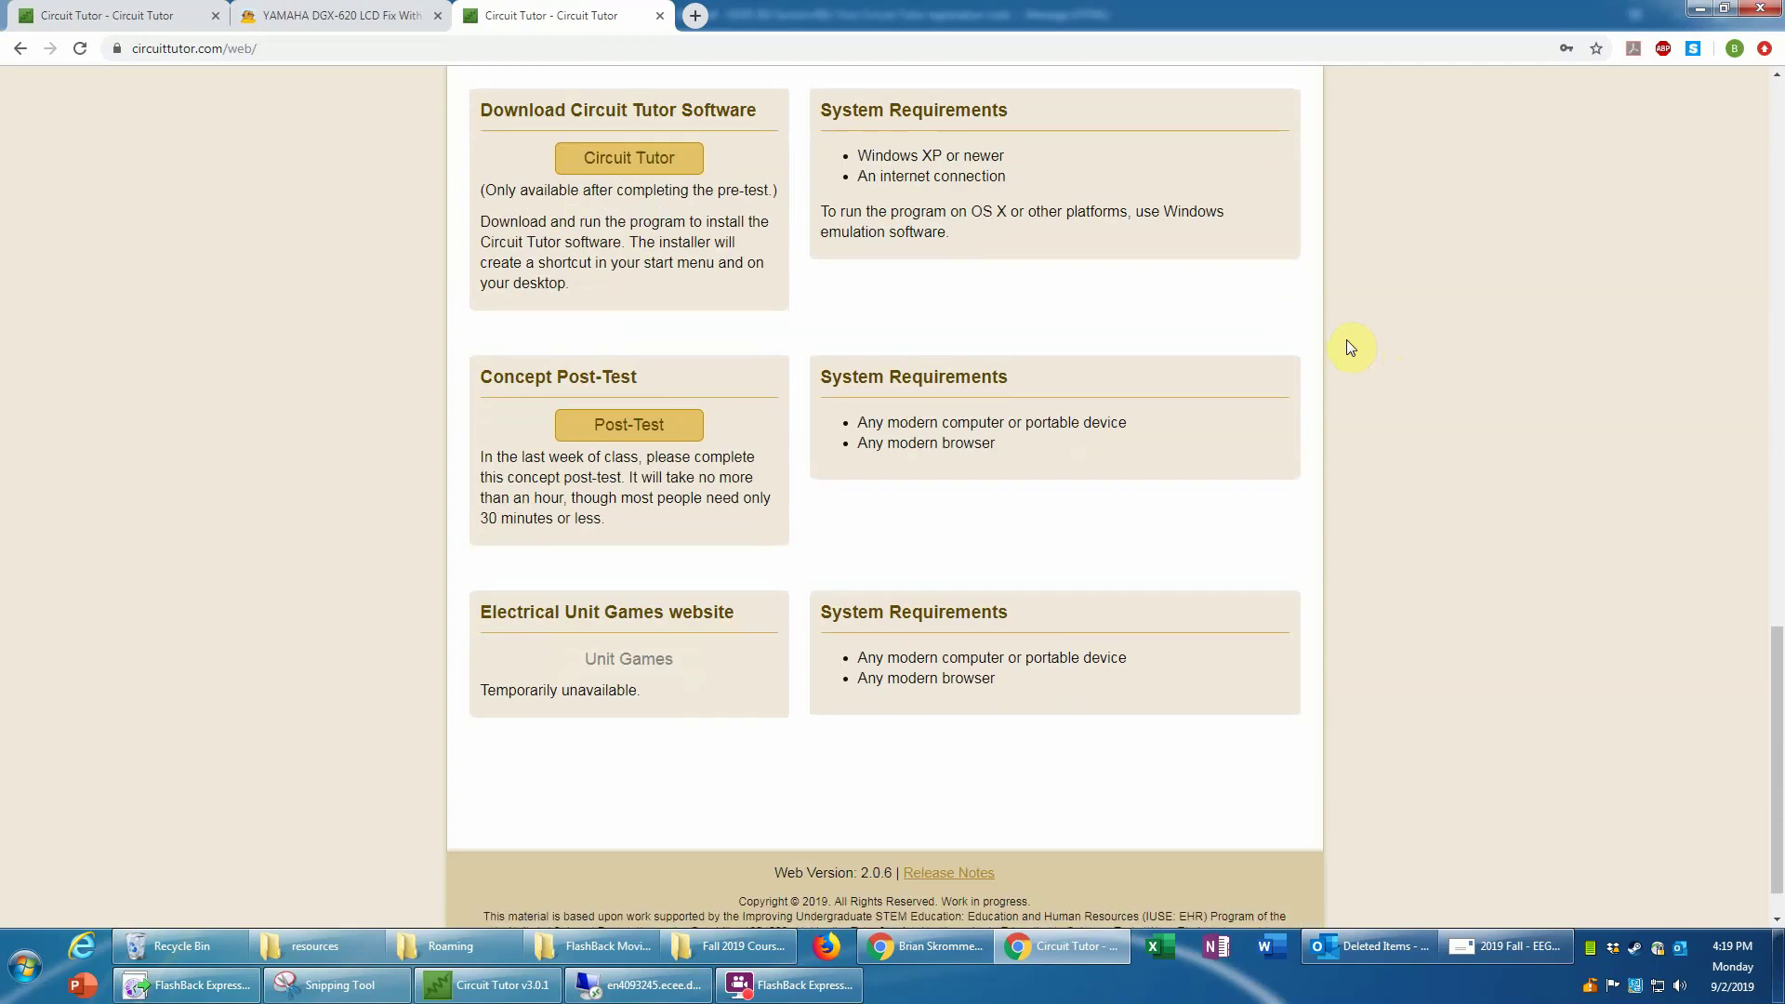
pyautogui.scroll(17, 1346, 341)
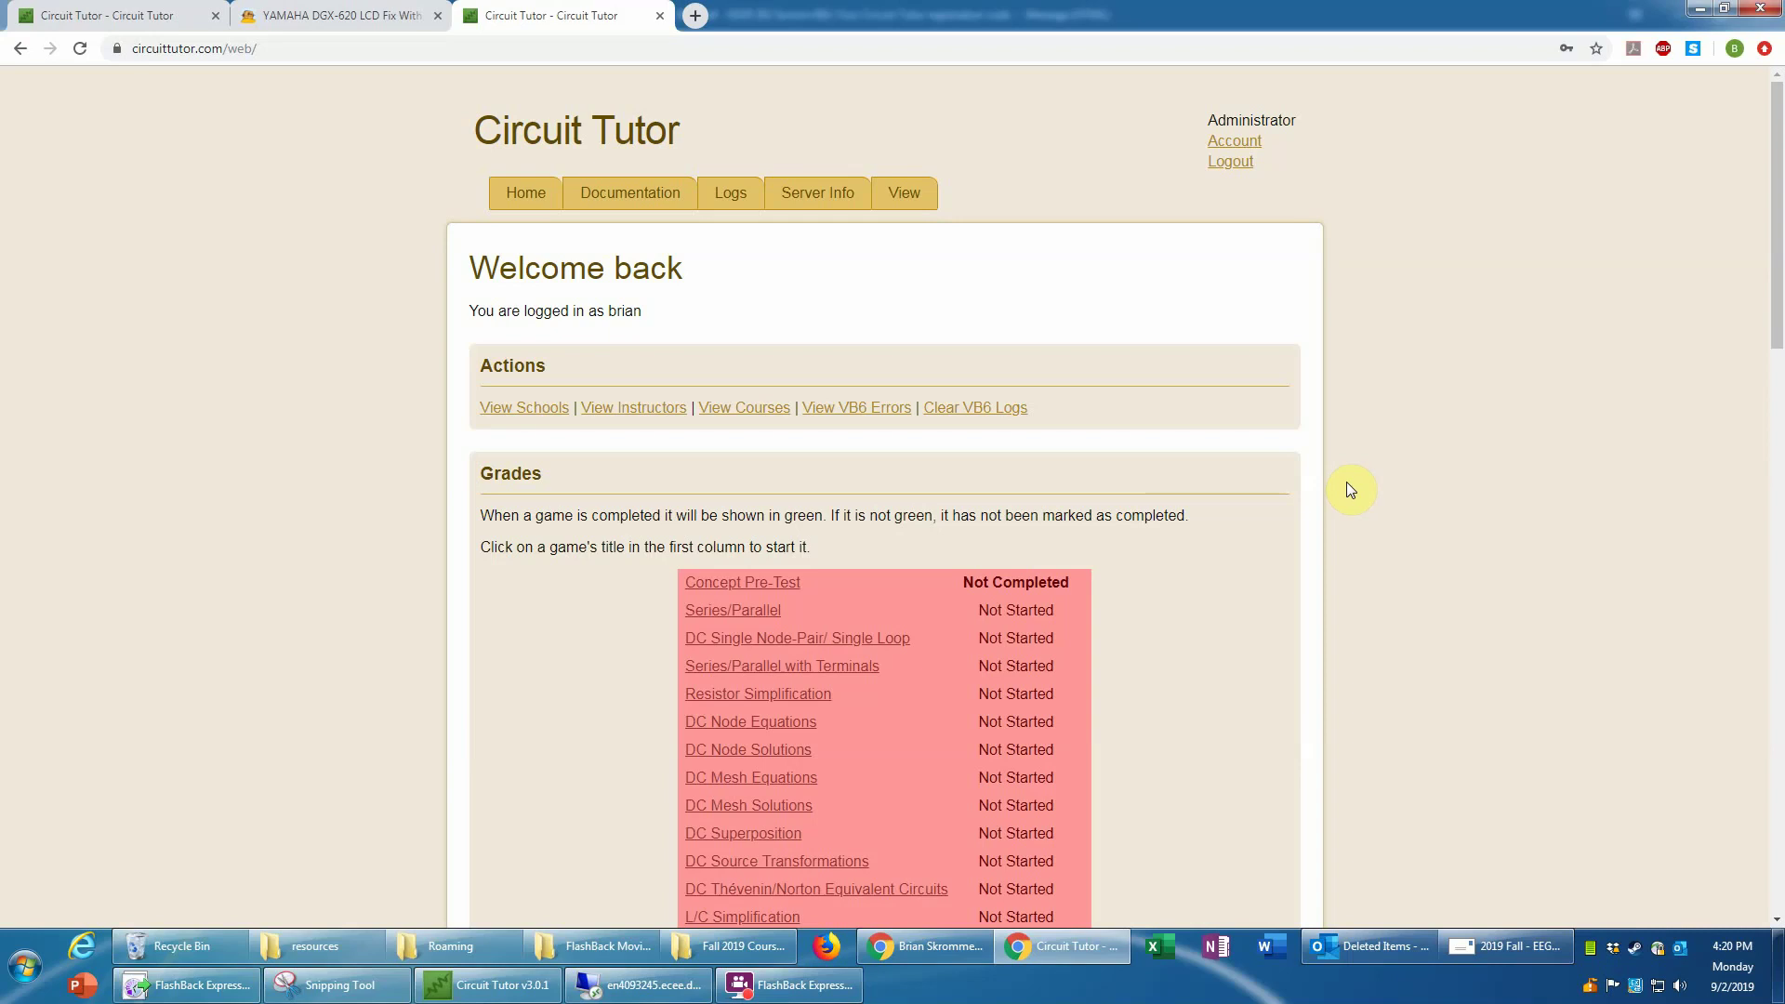
pyautogui.scroll(-8, 1349, 490)
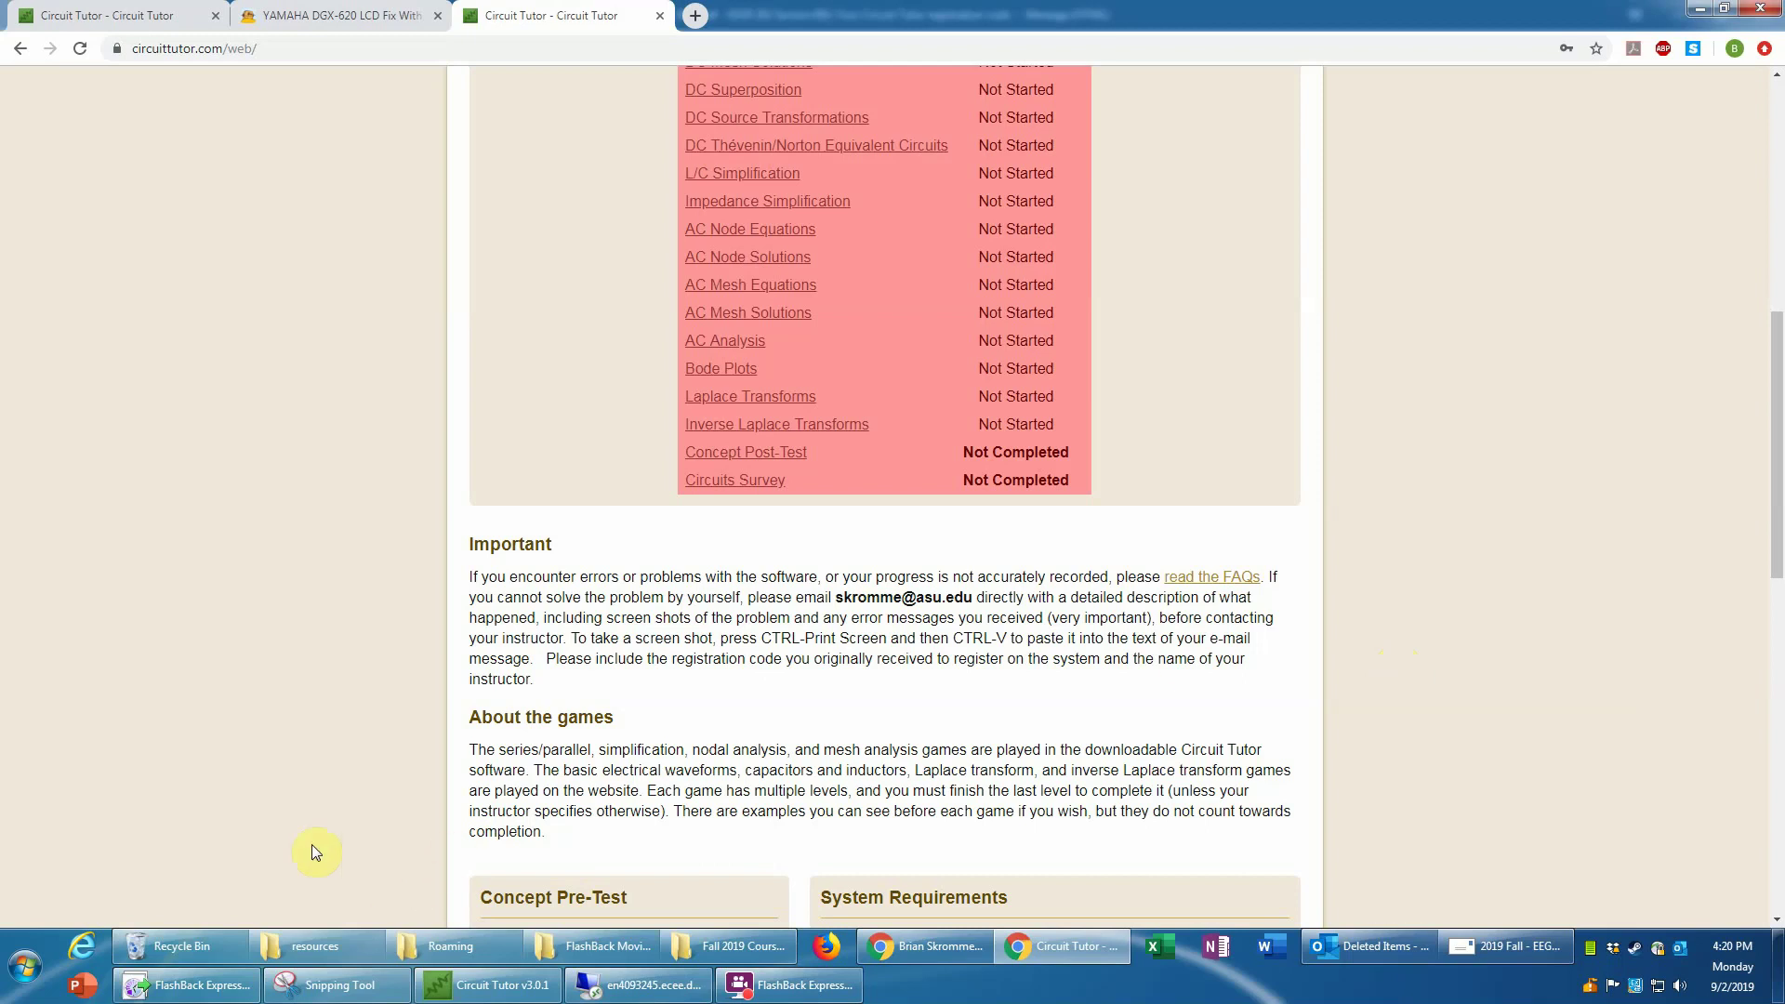
pyautogui.click(23, 964)
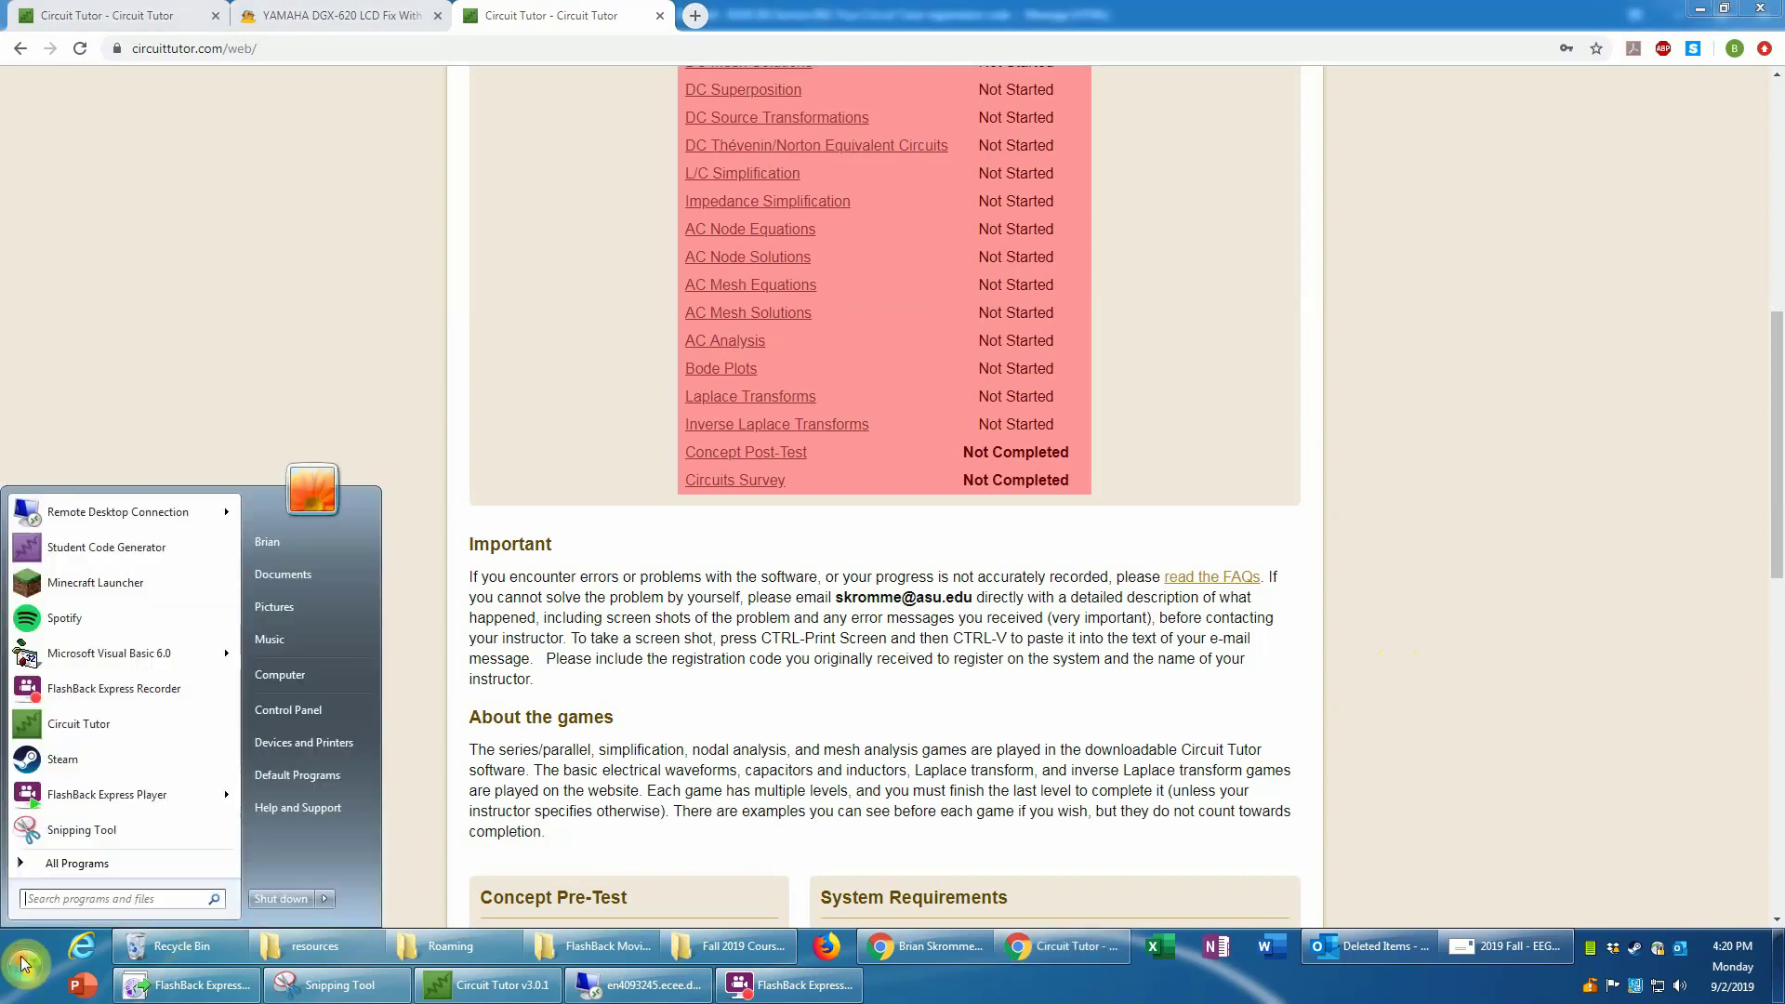
pyautogui.write('snipping')
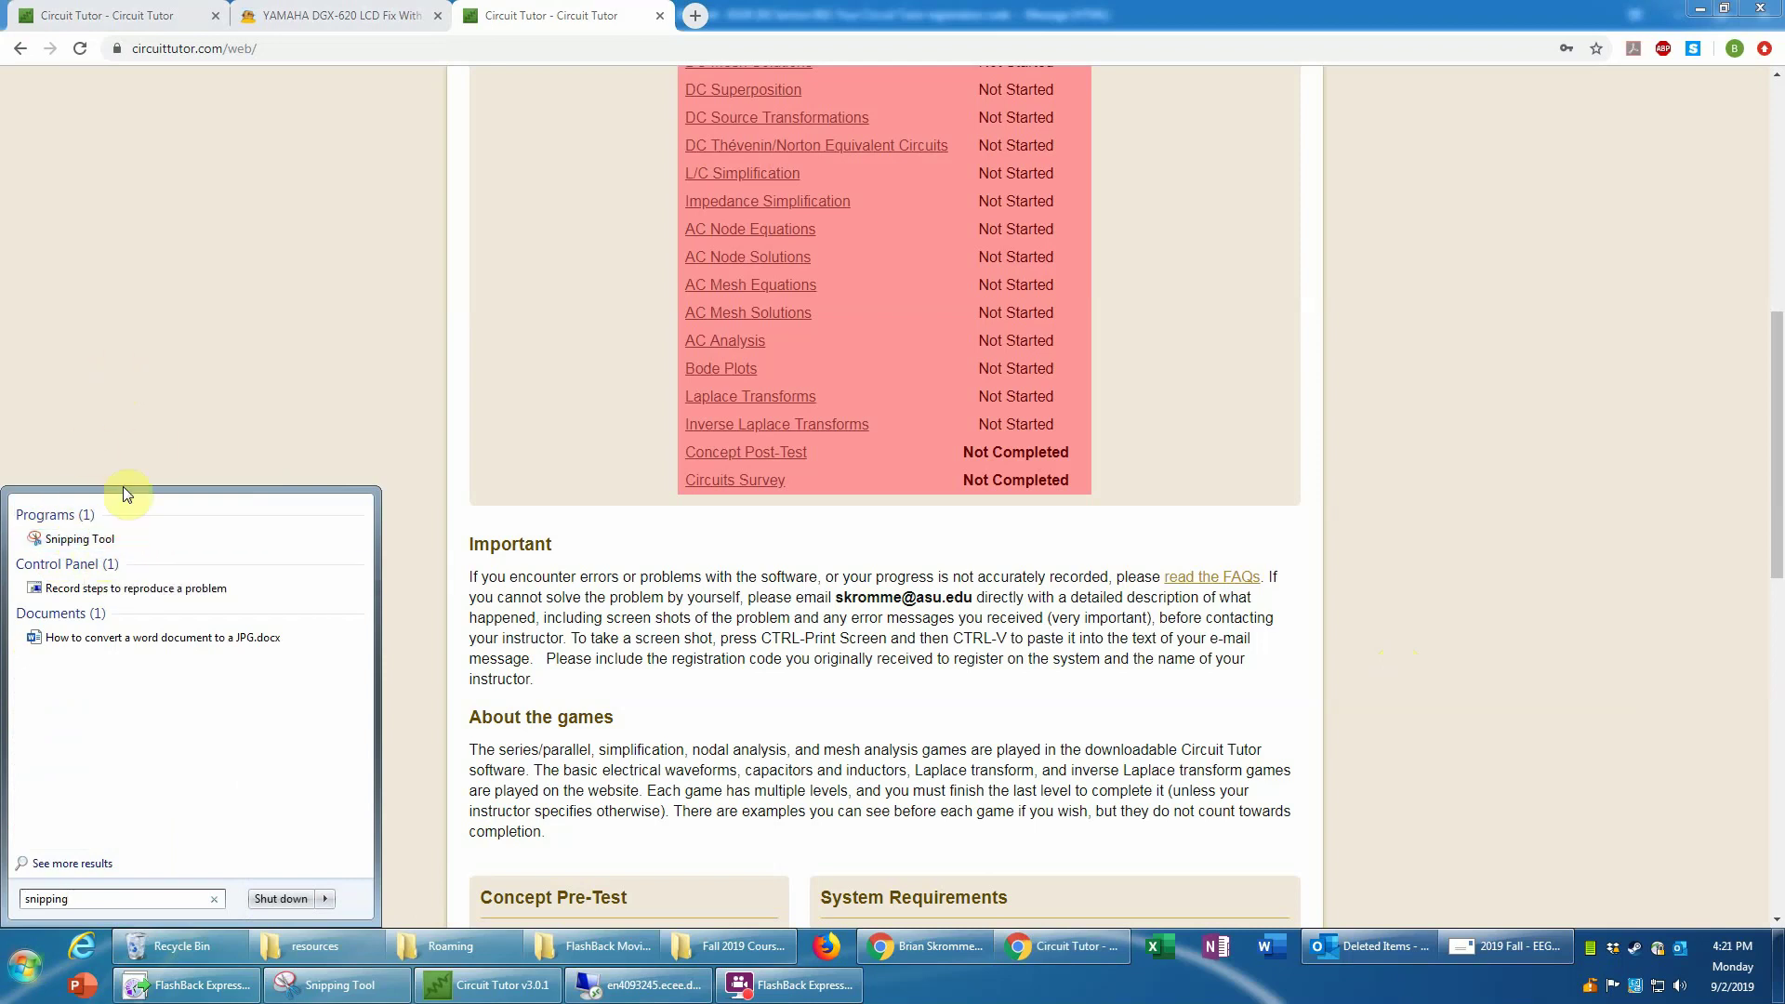
pyautogui.click(142, 387)
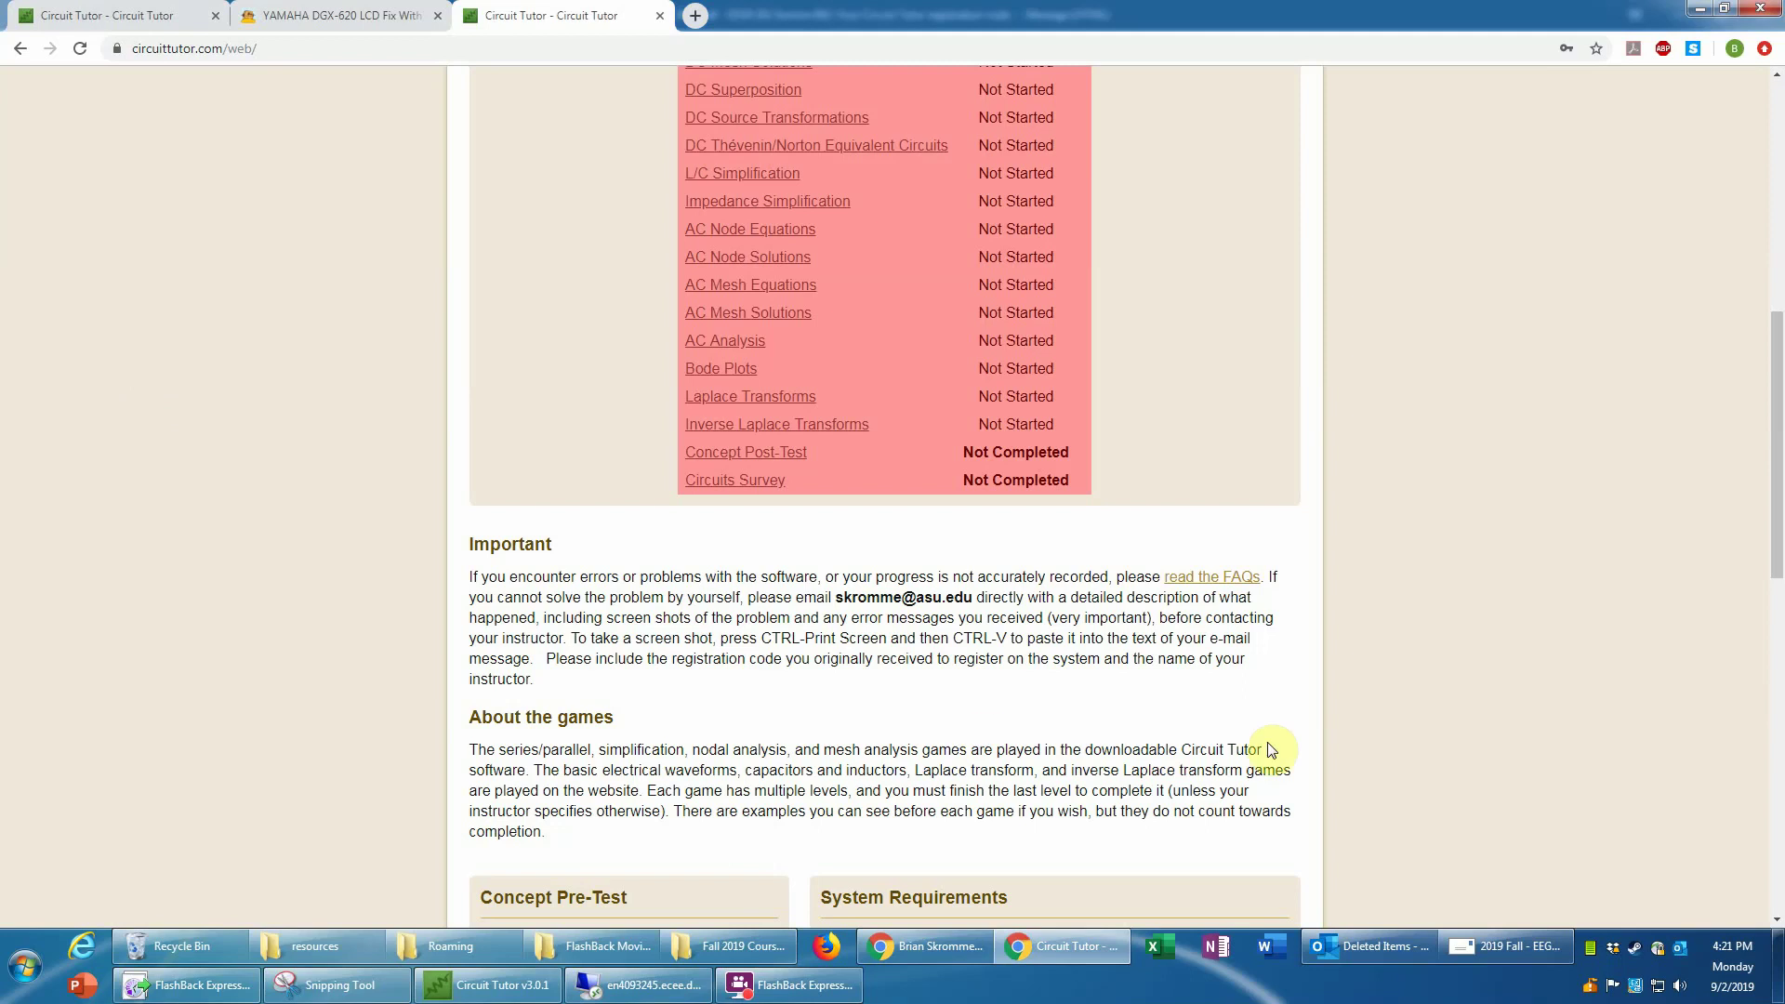
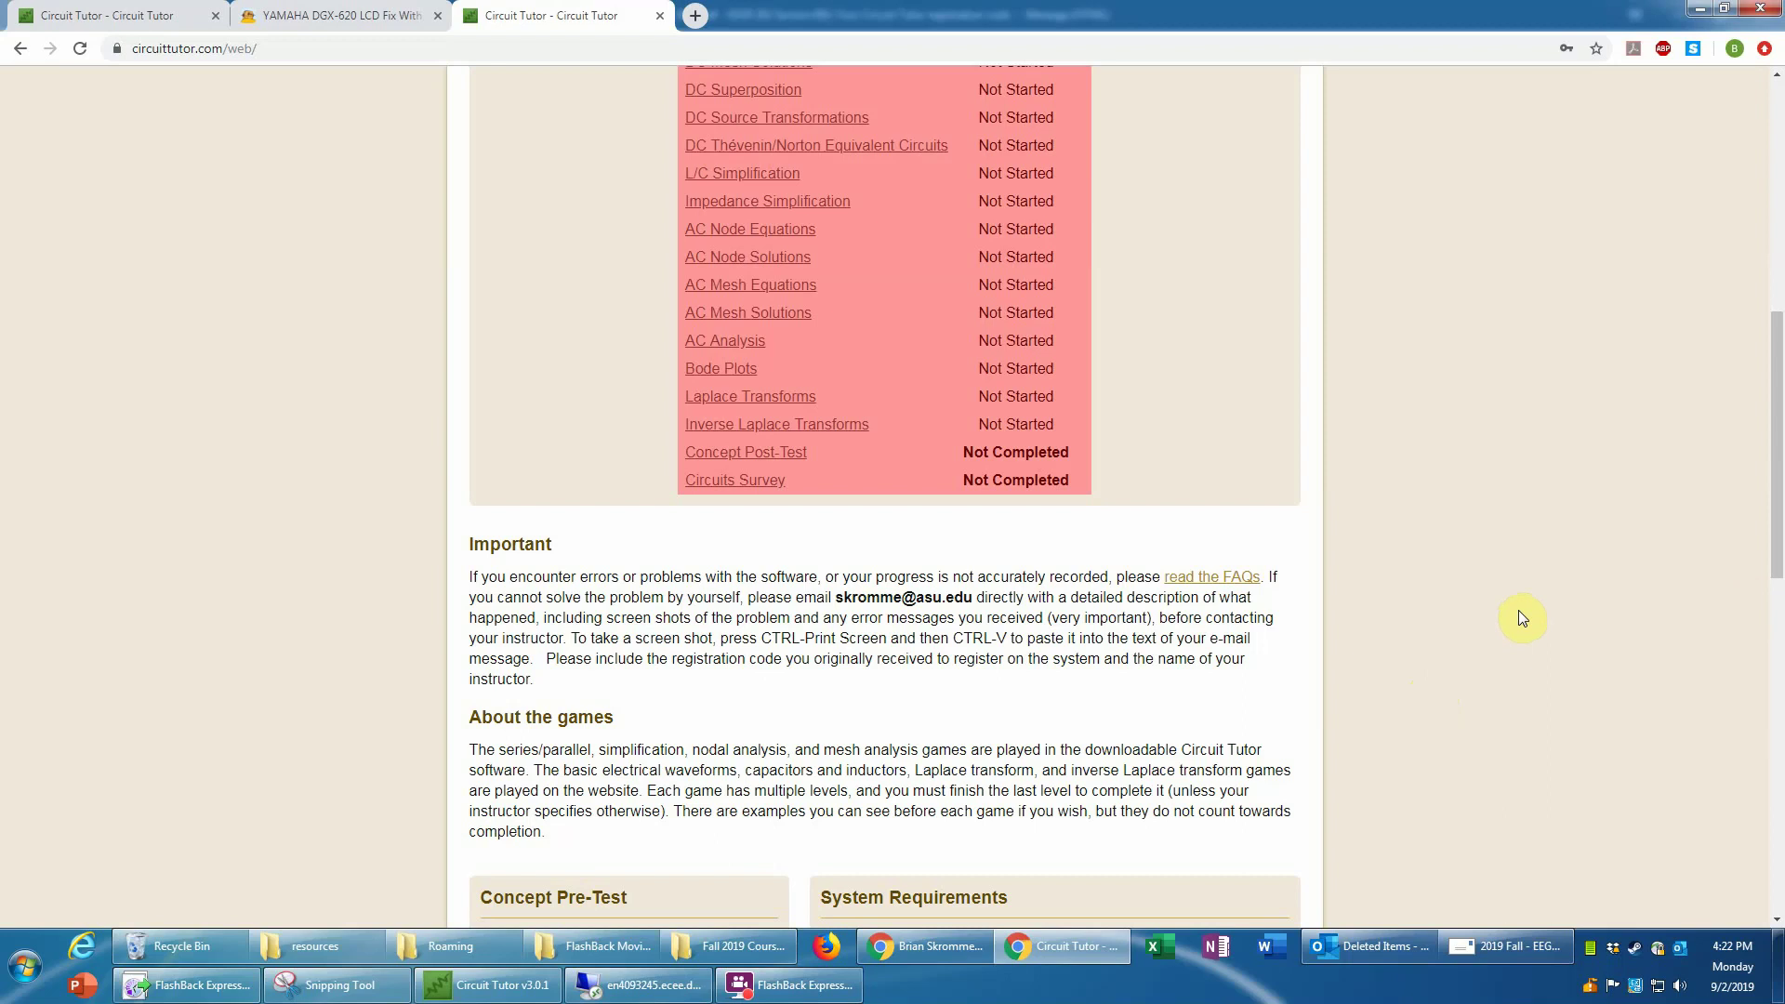
pyautogui.scroll(-7, 1519, 610)
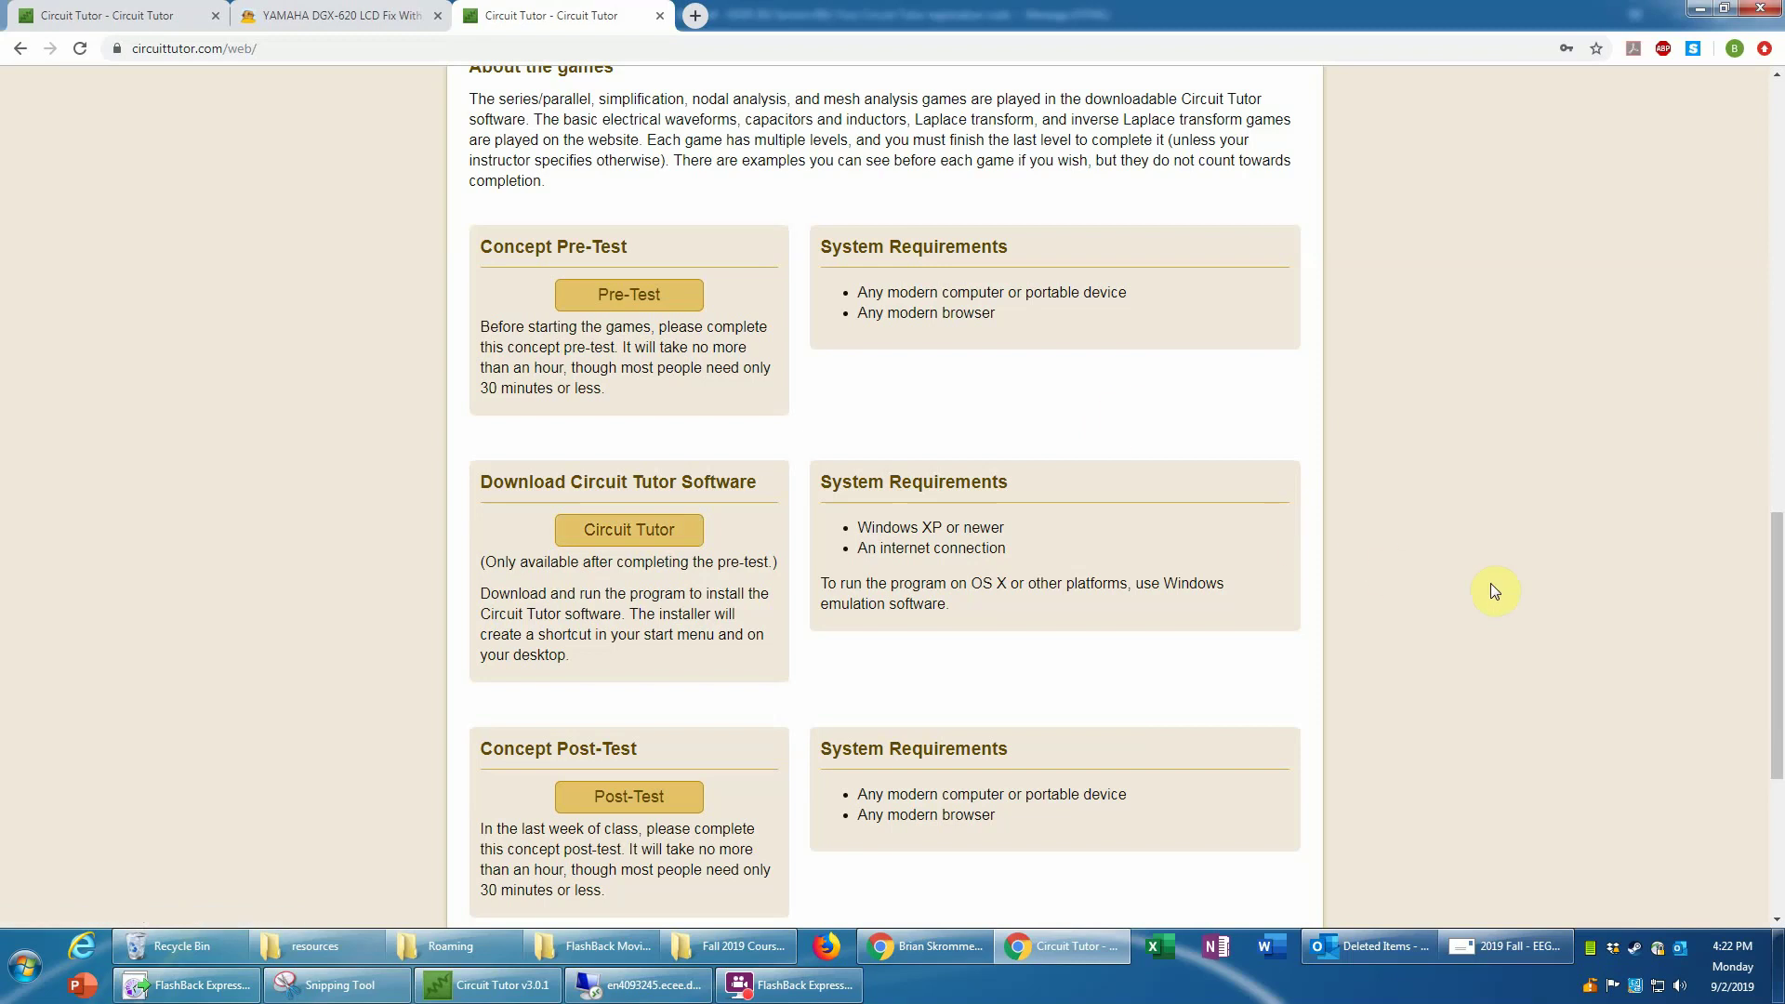
pyautogui.scroll(10, 1491, 585)
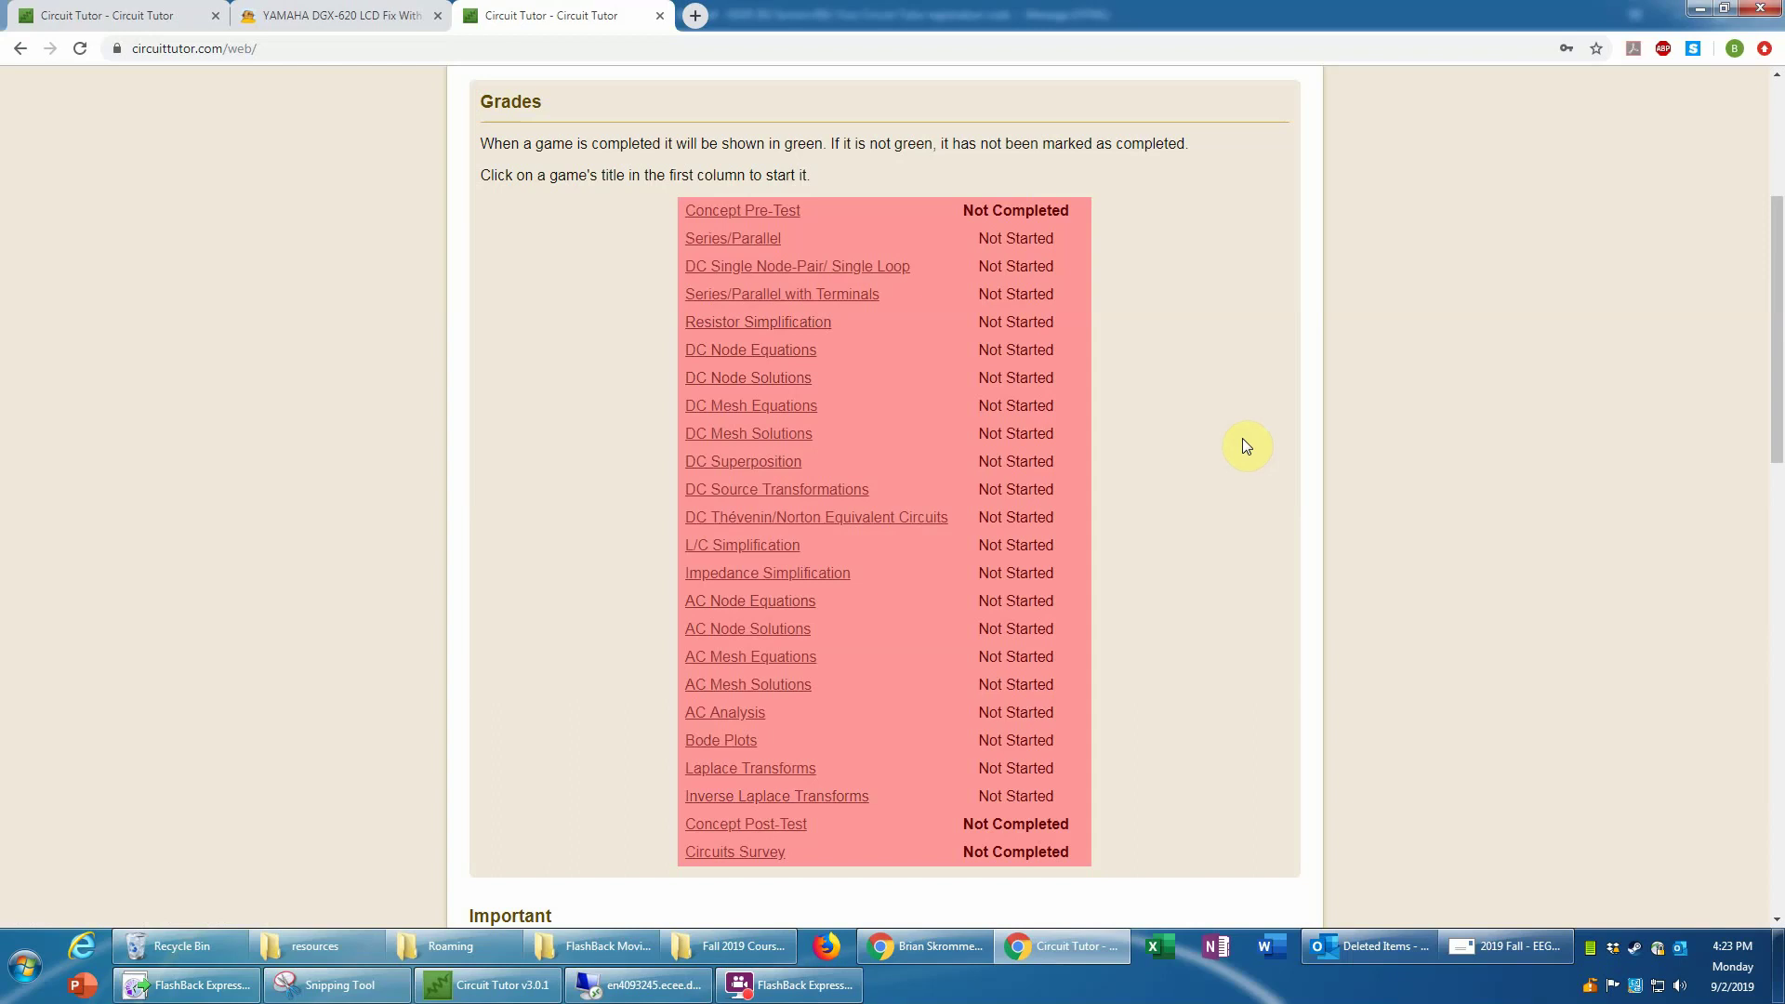
# Bring up the Circuit Tutor window and launch the Series/Parallel game from Select Tutorial.
pyautogui.click(488, 985)
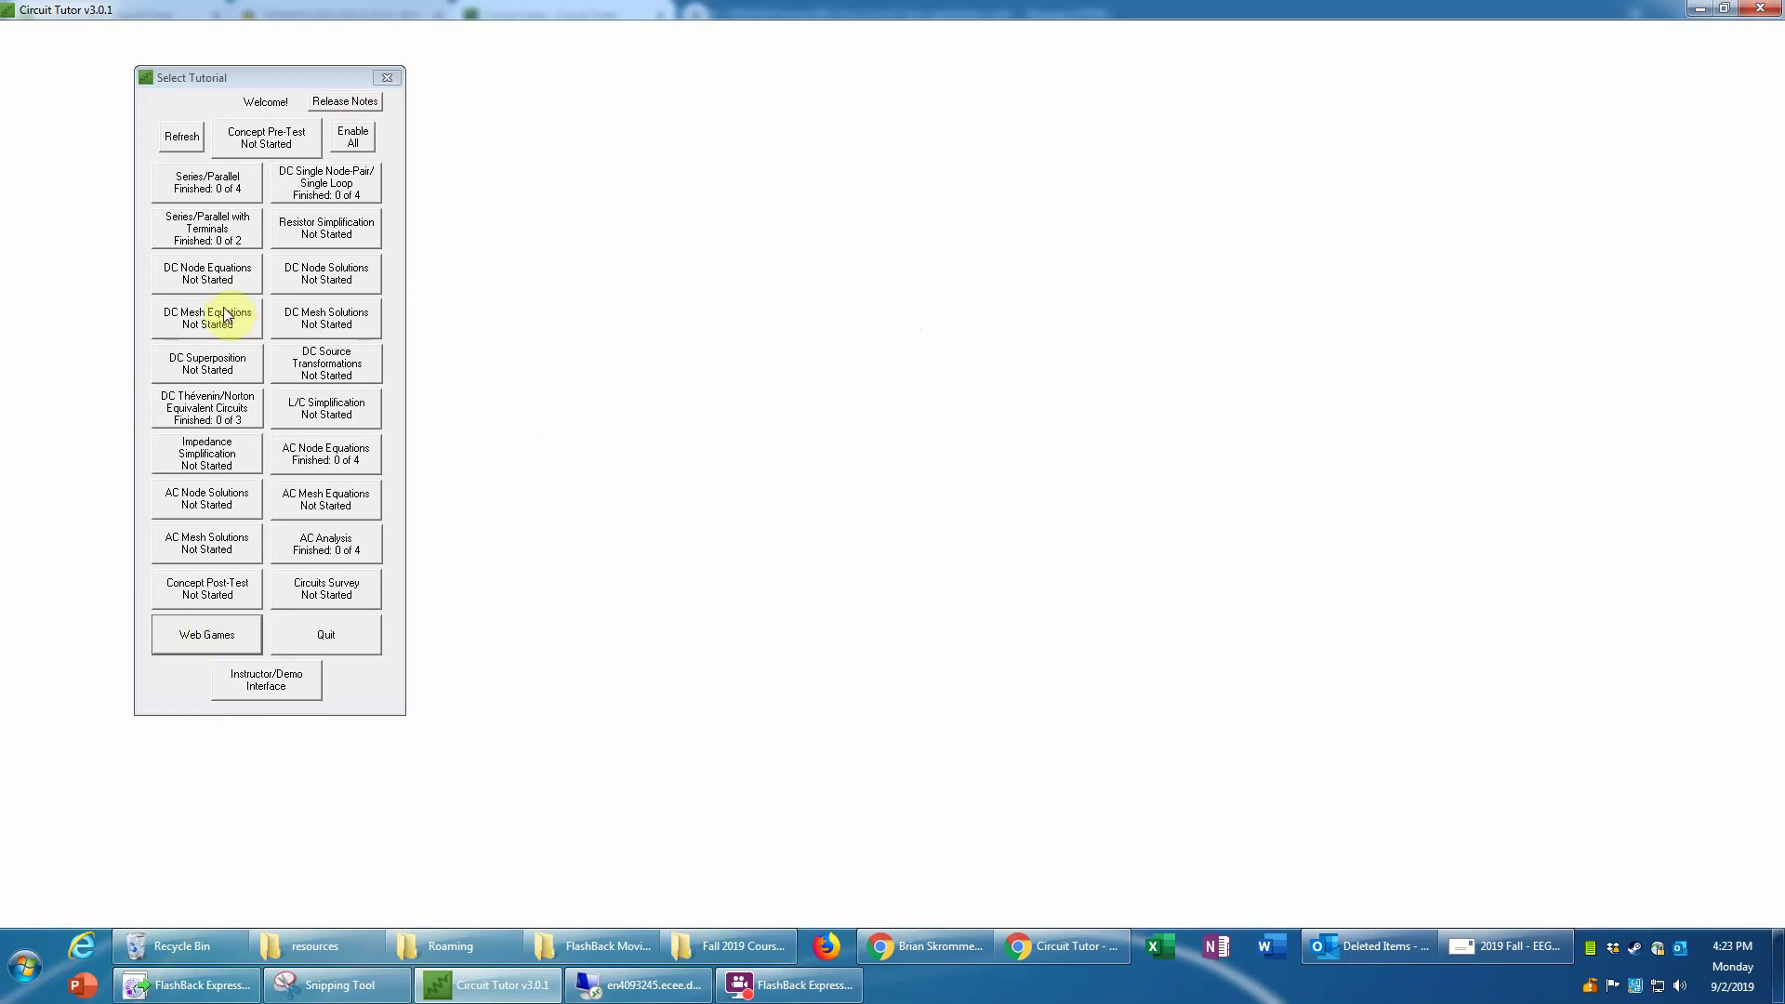
pyautogui.click(227, 193)
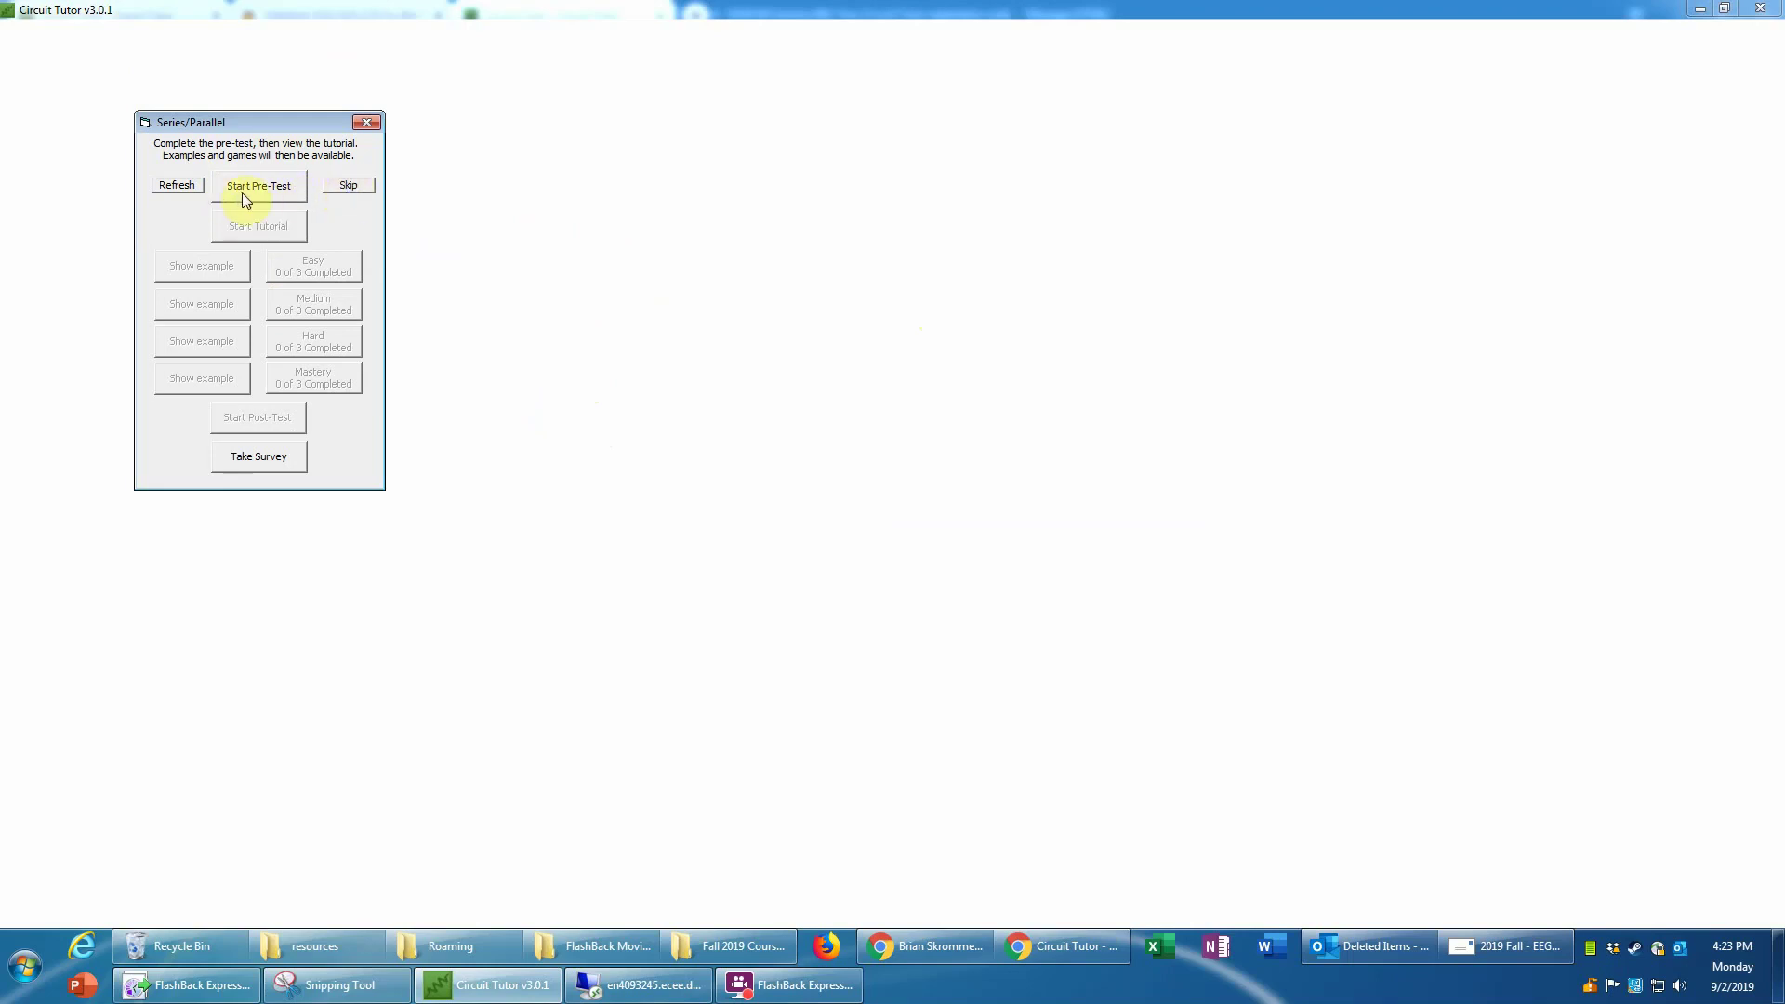
# Skip both the Series/Parallel pre-test and the tutorial to unlock examples and levels.
pyautogui.click(343, 185)
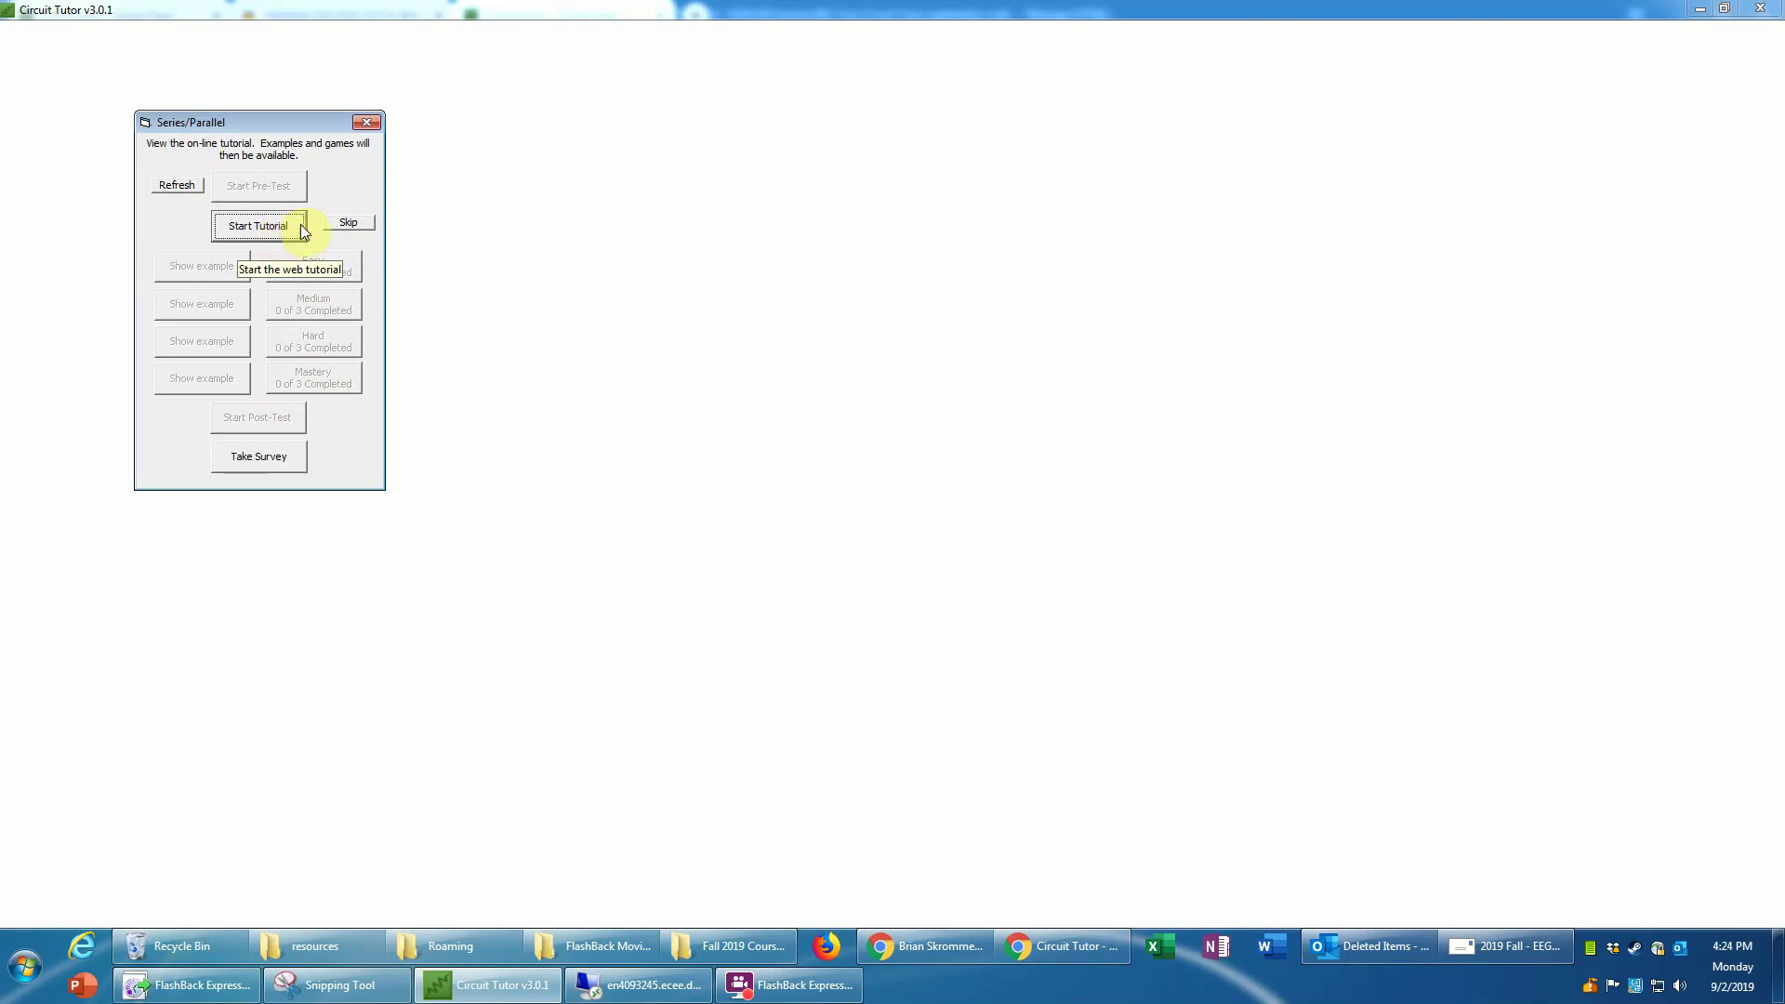
pyautogui.click(339, 224)
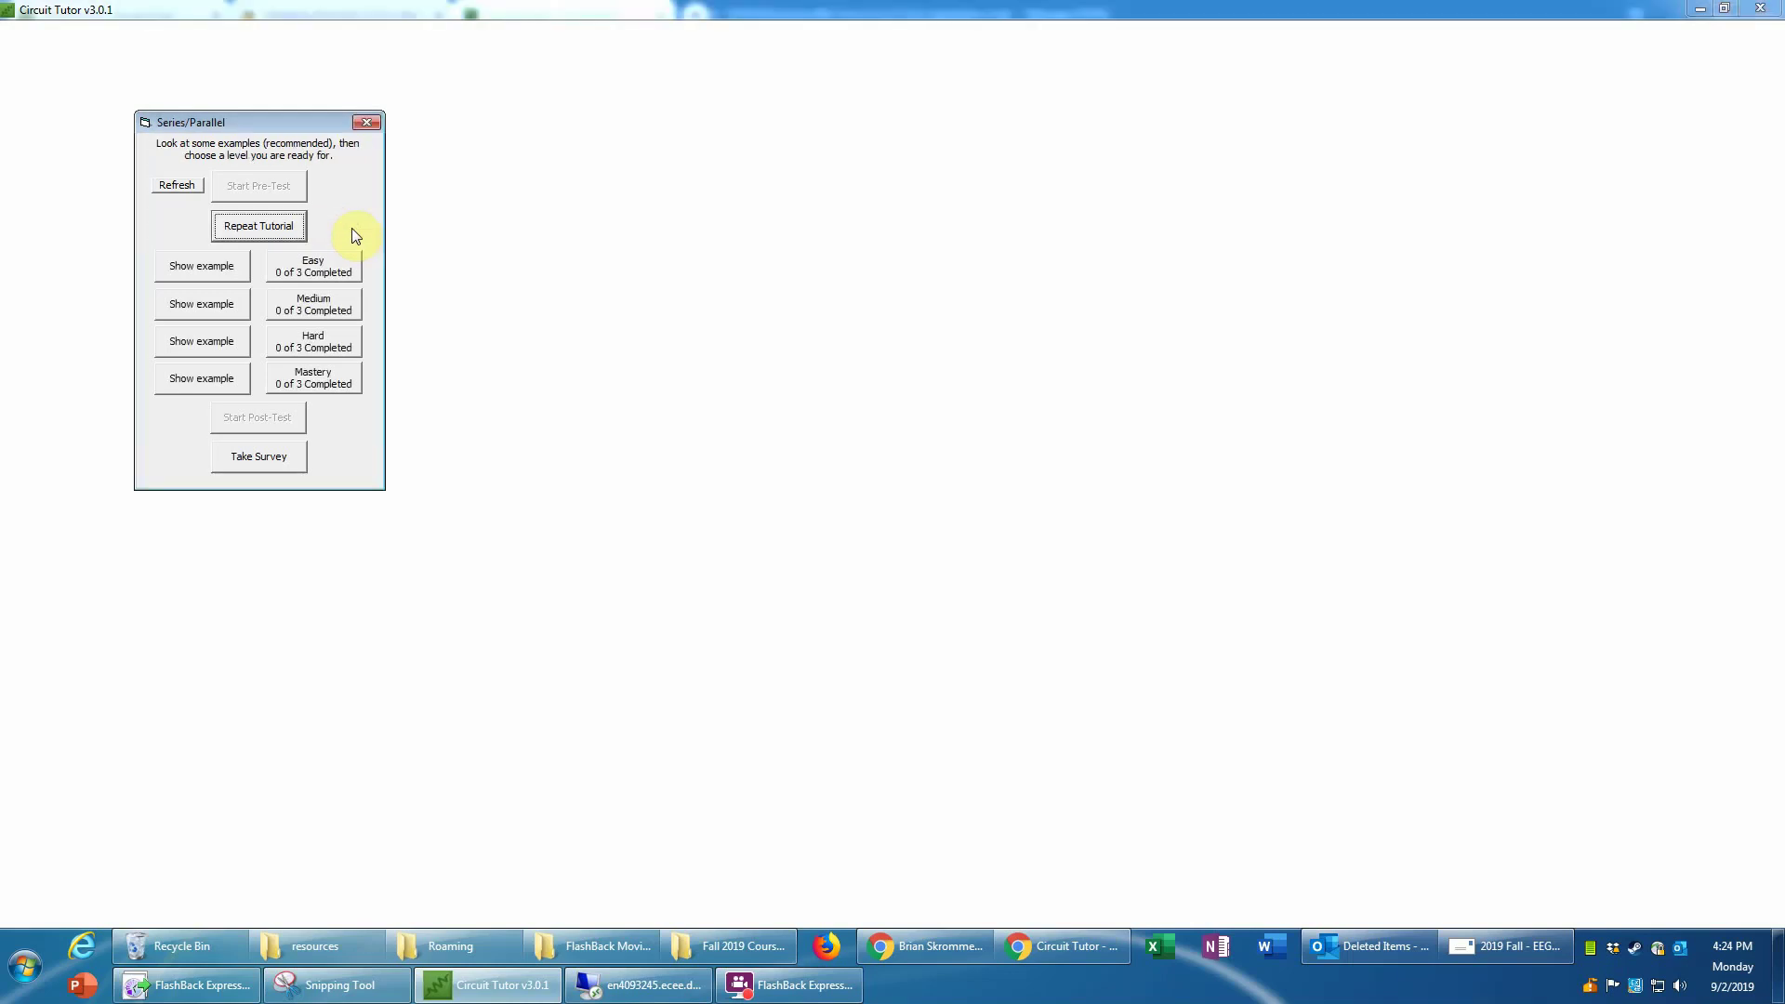
pyautogui.click(191, 269)
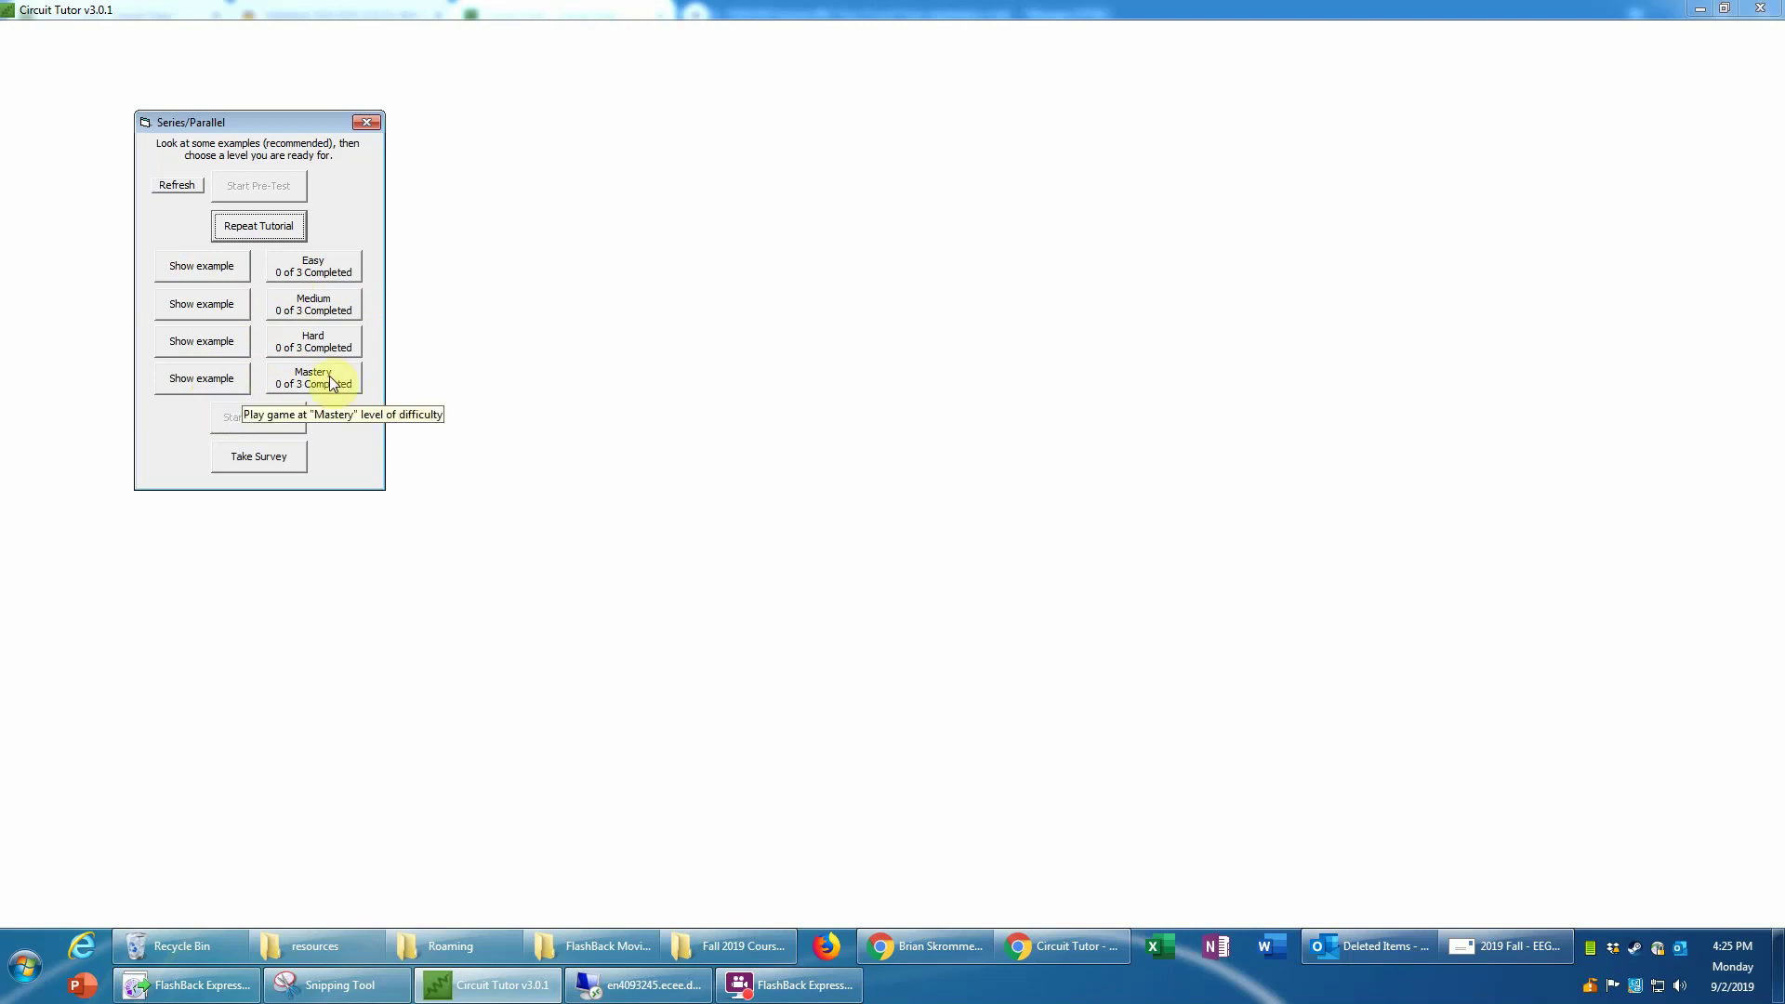
# Show the Mastery example and step through its set hints: C2/R6, H1/L2, R3/R5, I1/R8.
pyautogui.click(219, 377)
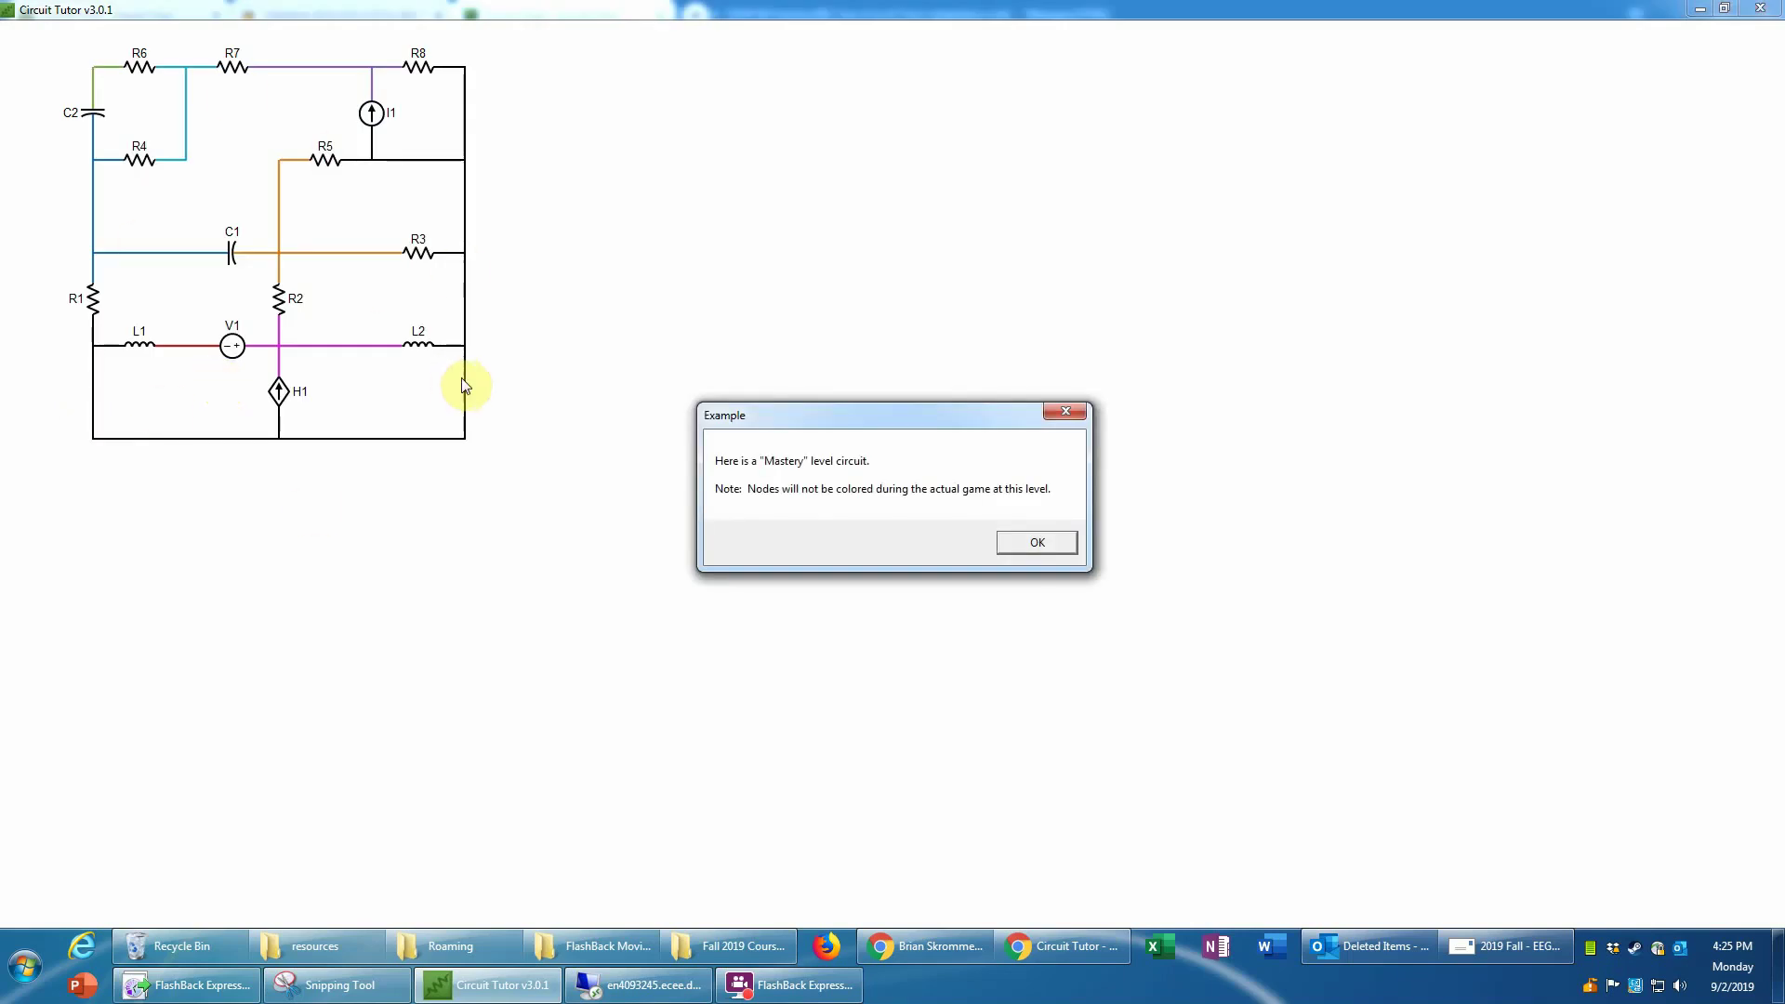
pyautogui.click(1037, 542)
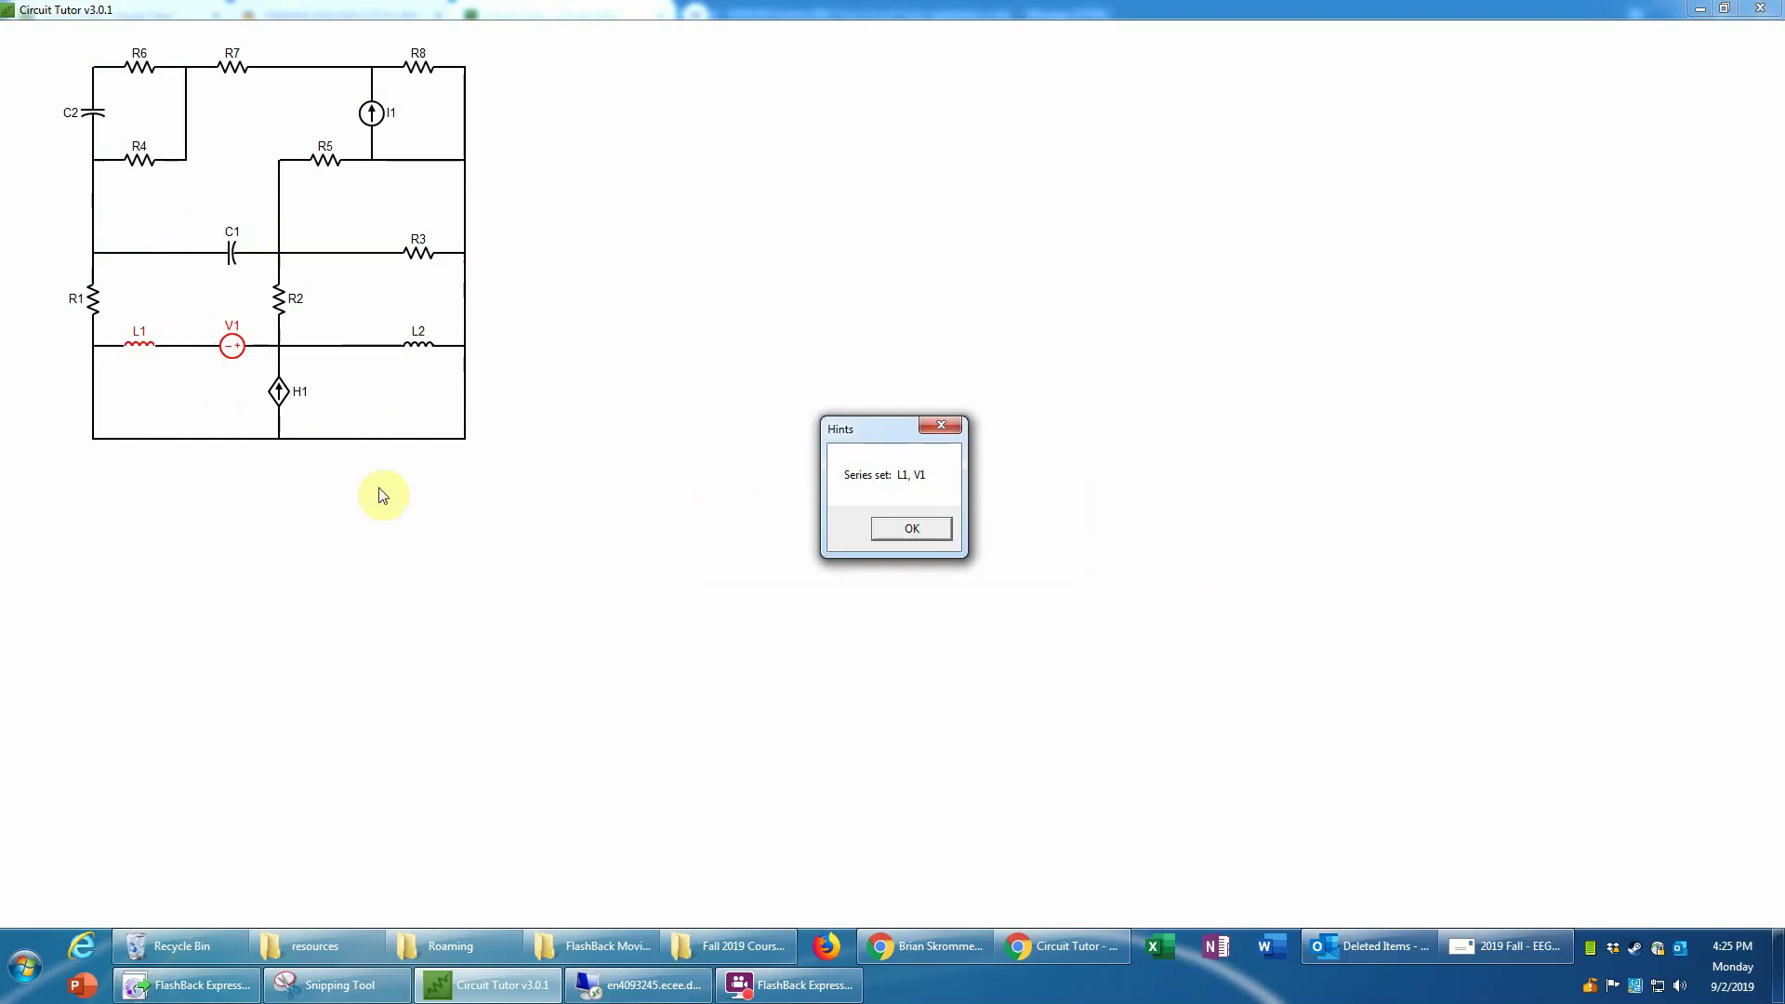
pyautogui.click(909, 530)
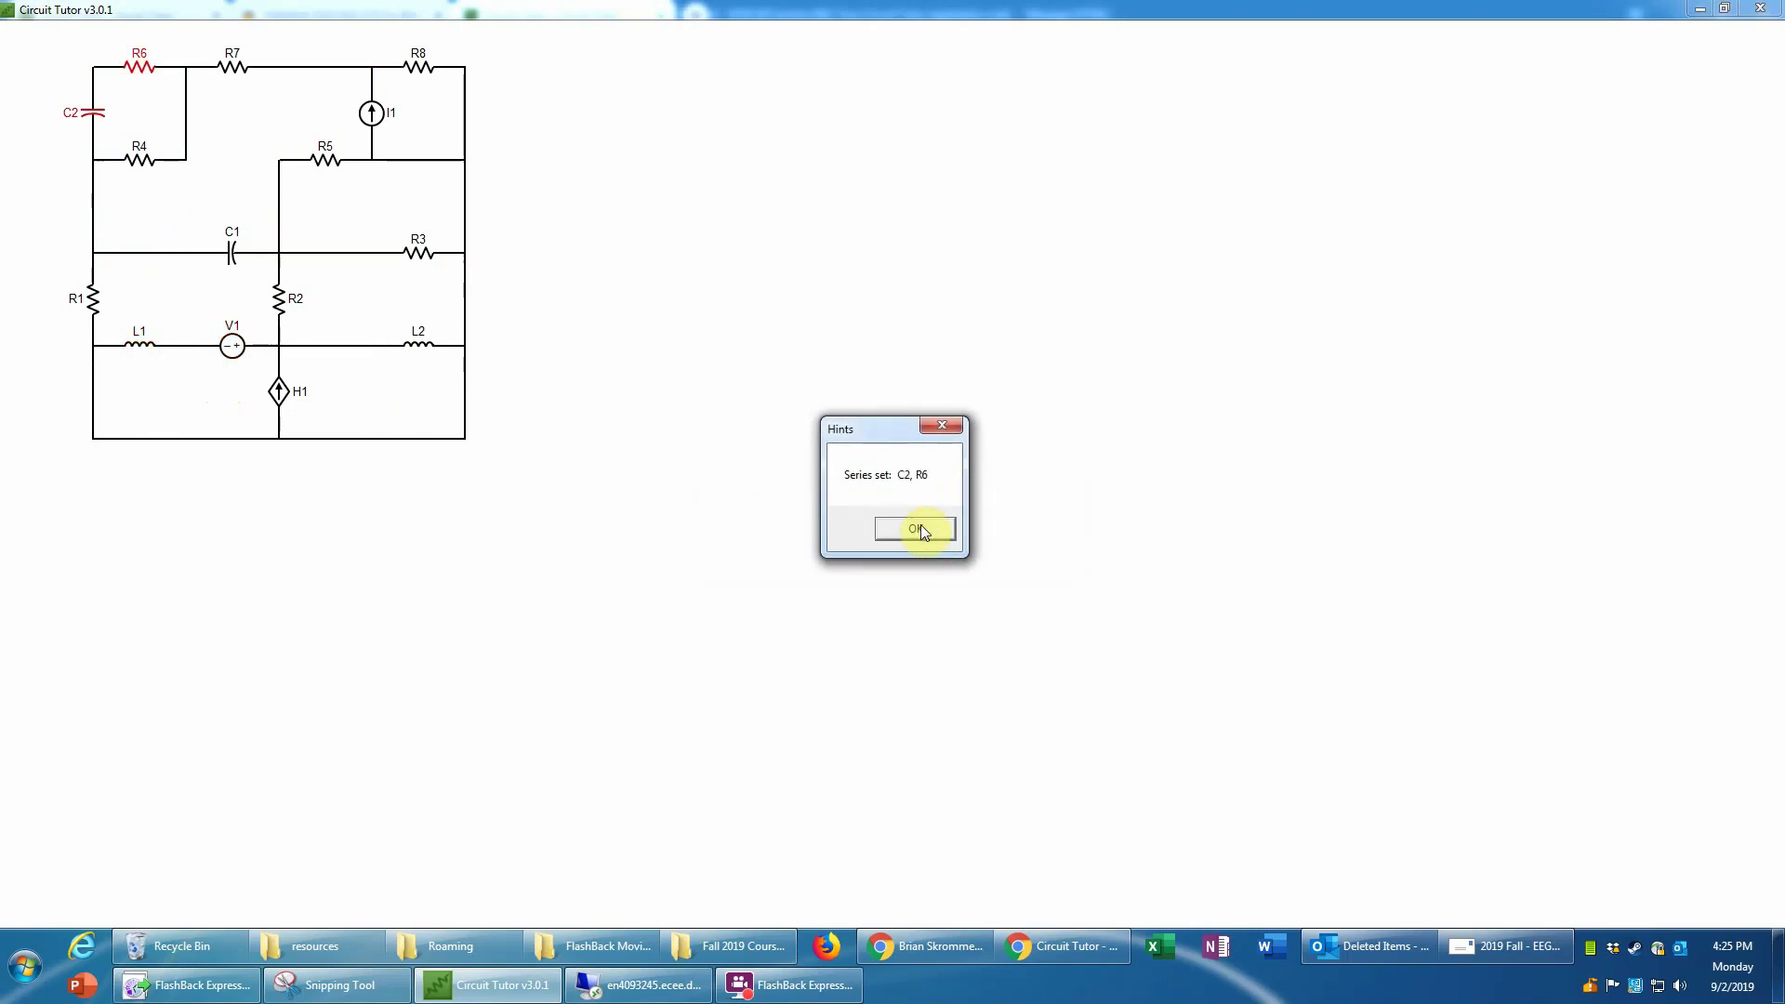
pyautogui.click(918, 529)
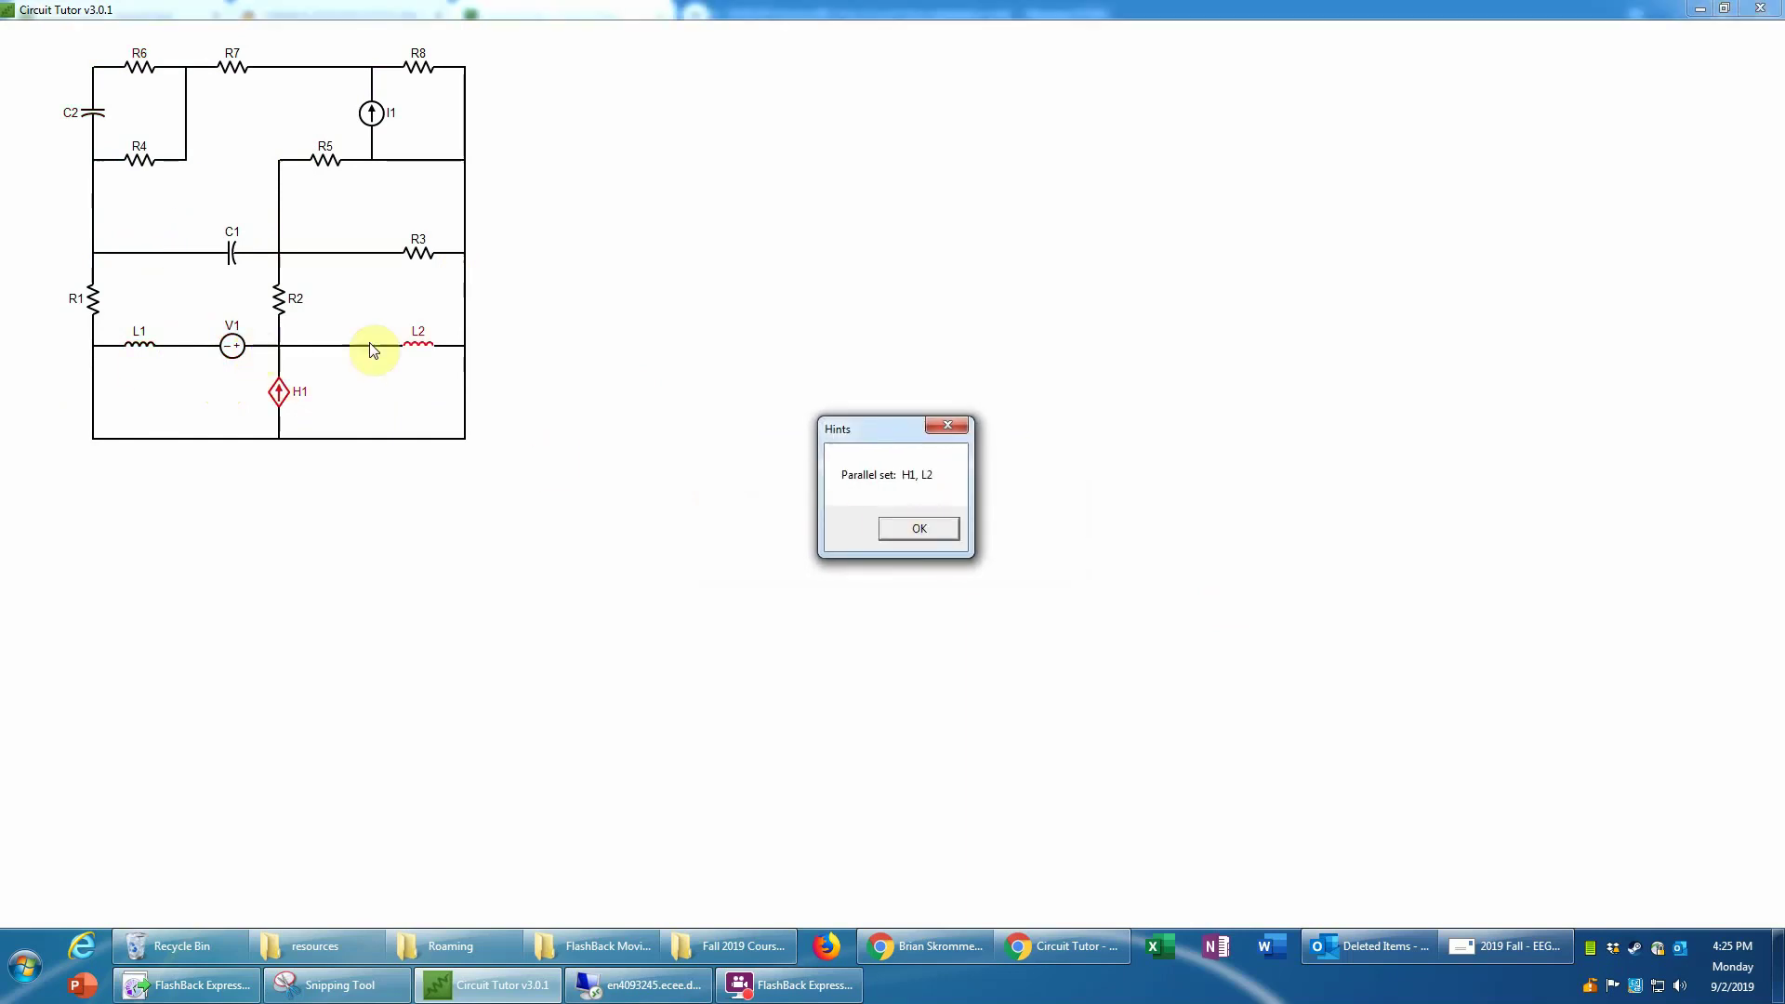
pyautogui.click(932, 529)
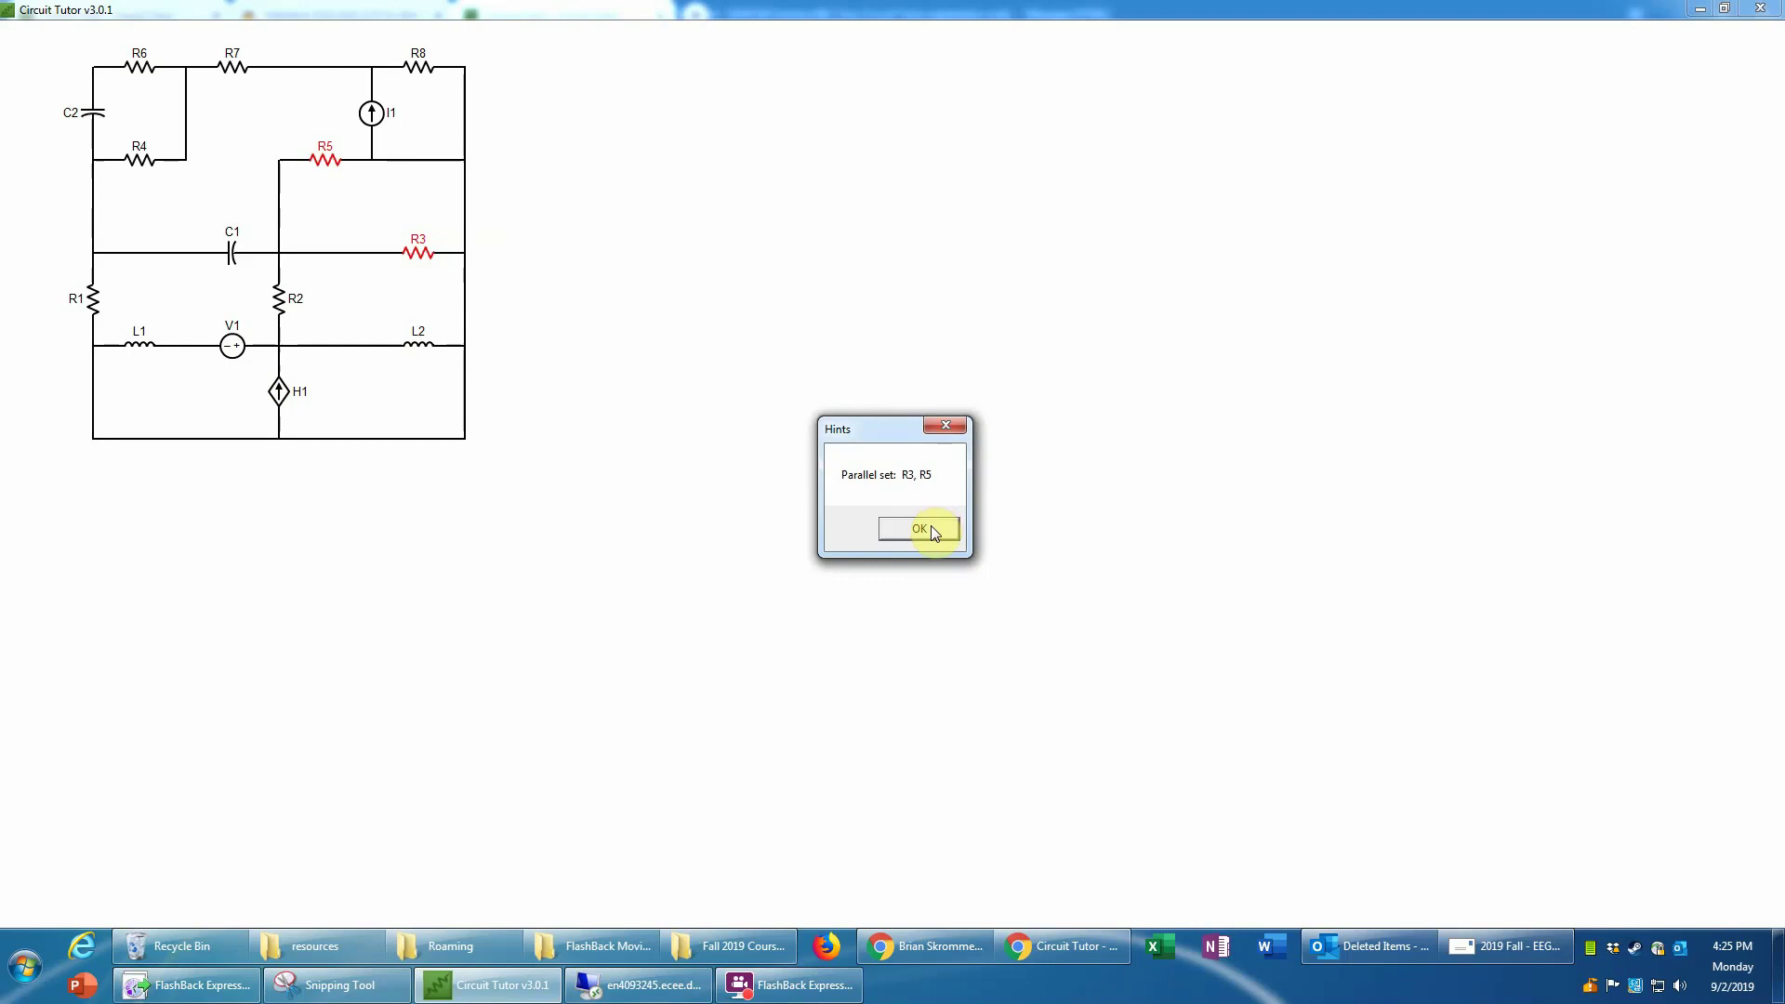
pyautogui.click(930, 528)
pyautogui.click(929, 528)
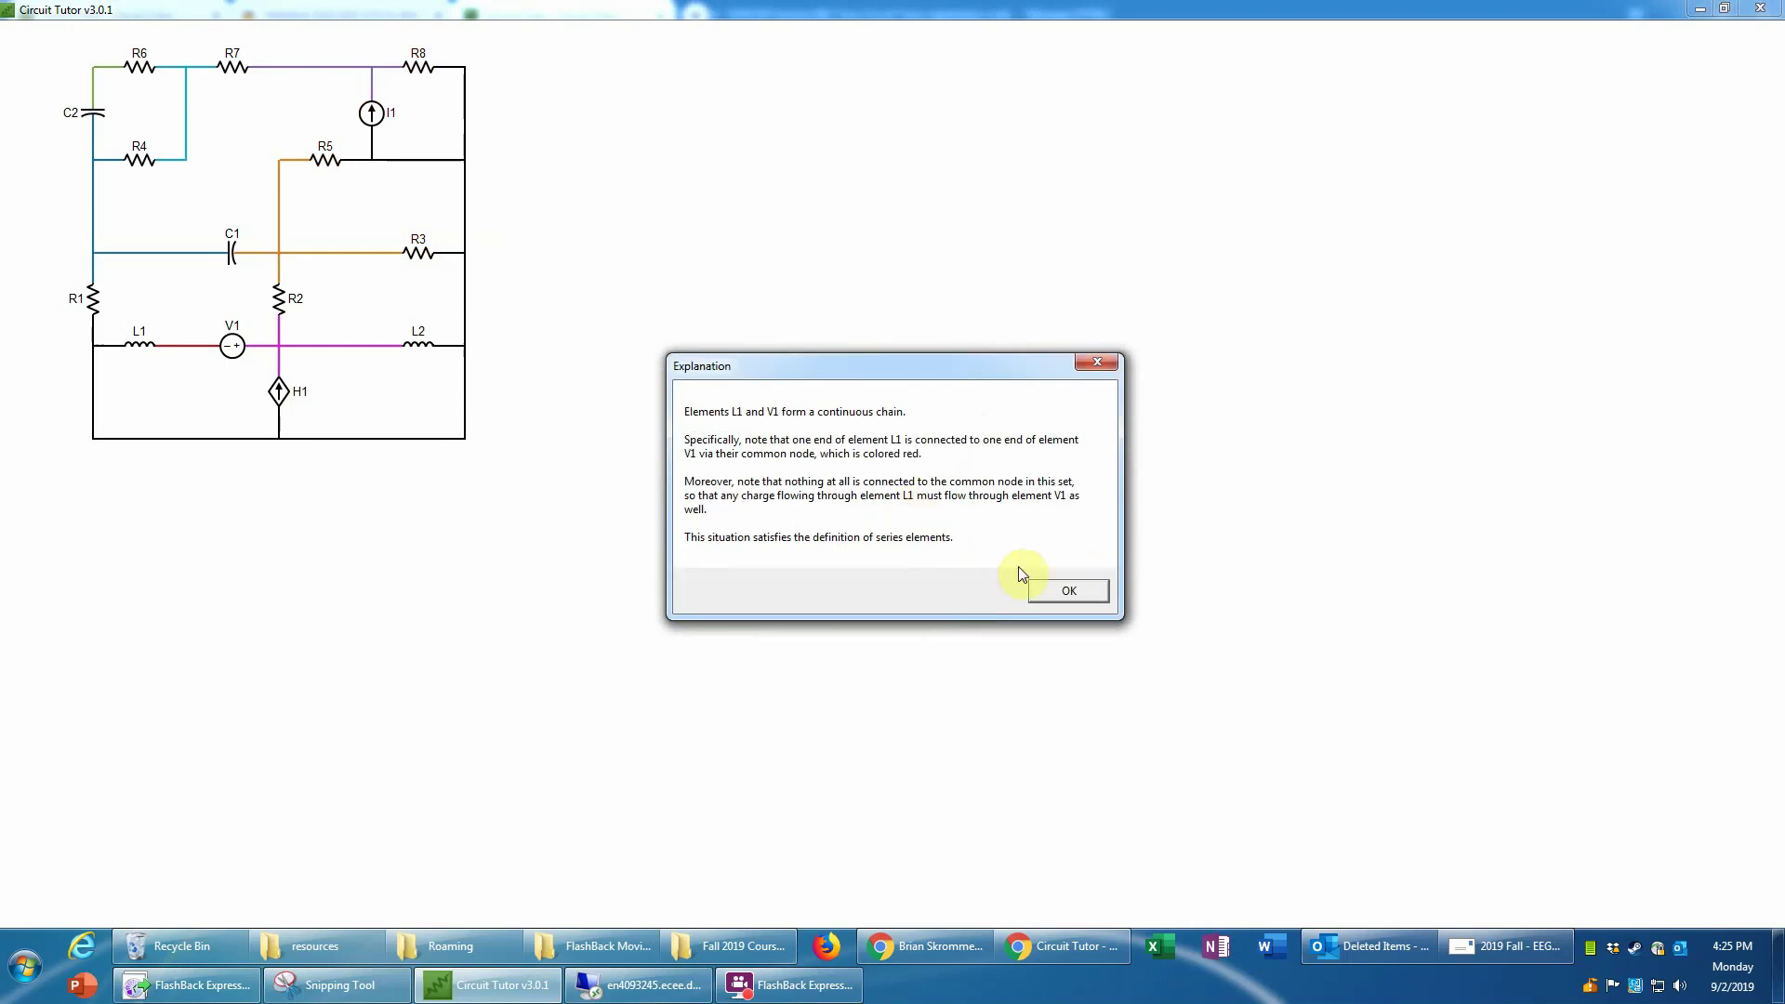
# Go through each set's explanation through I1/R8 and return to the game.
pyautogui.click(1071, 590)
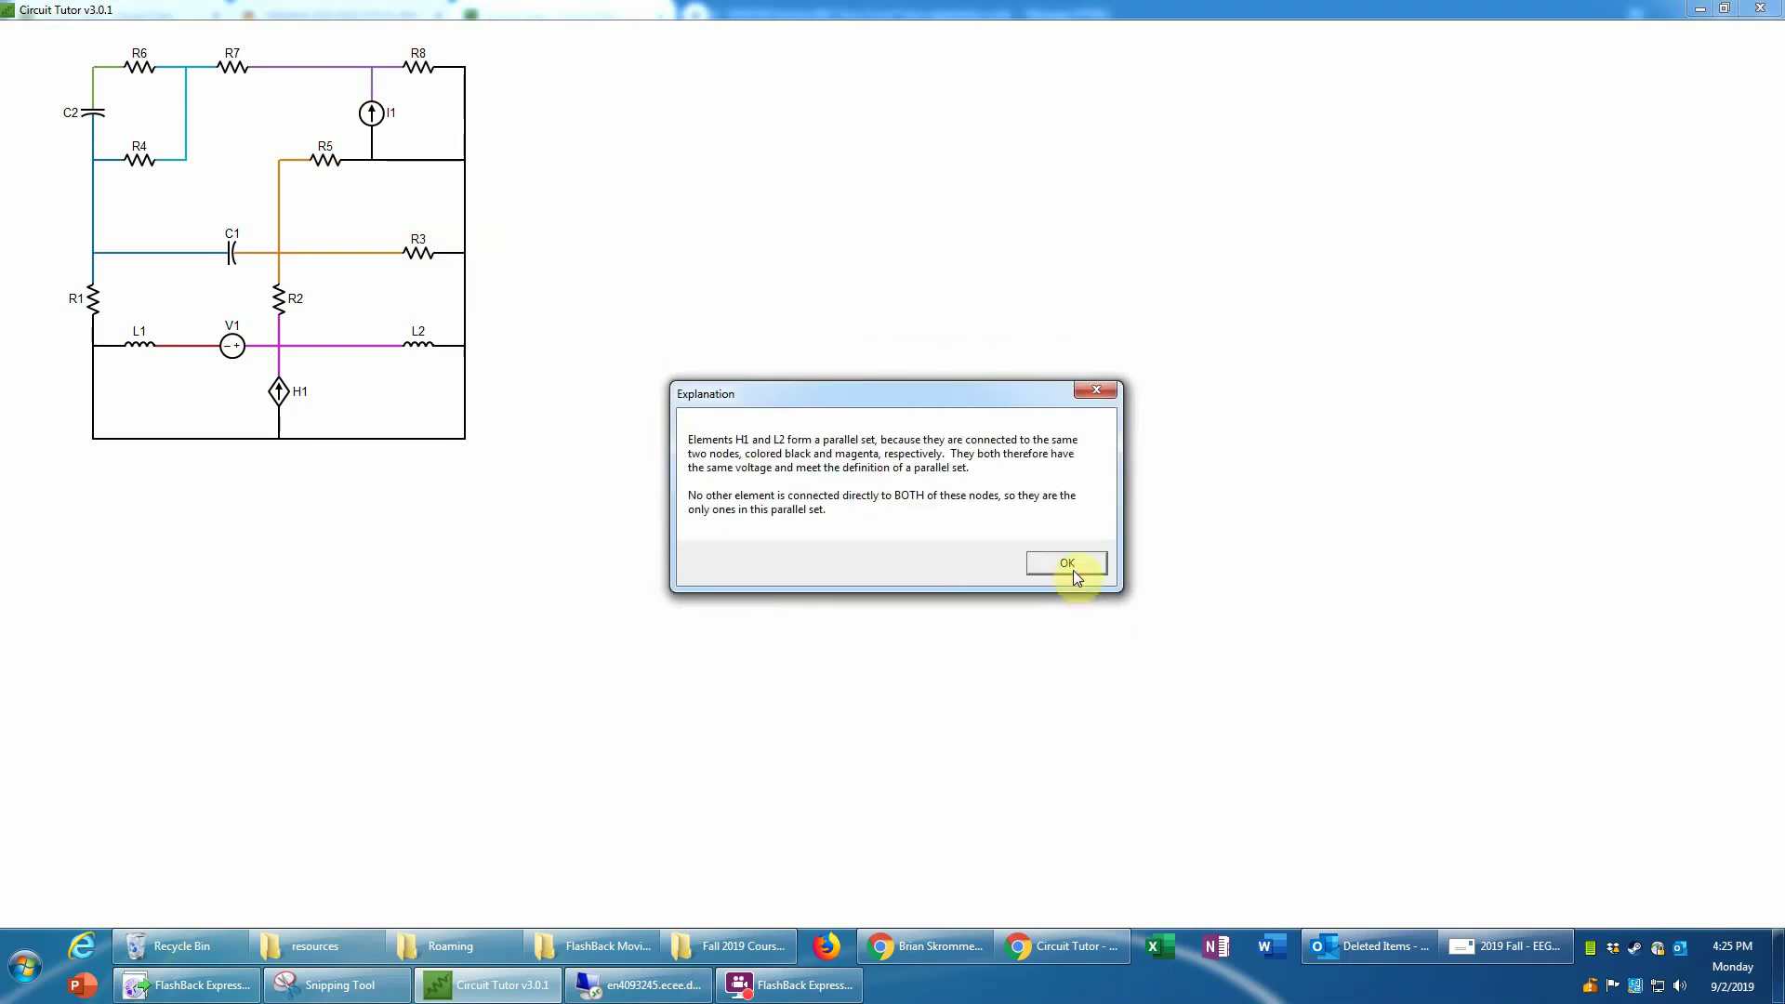
pyautogui.click(1071, 565)
pyautogui.click(1067, 556)
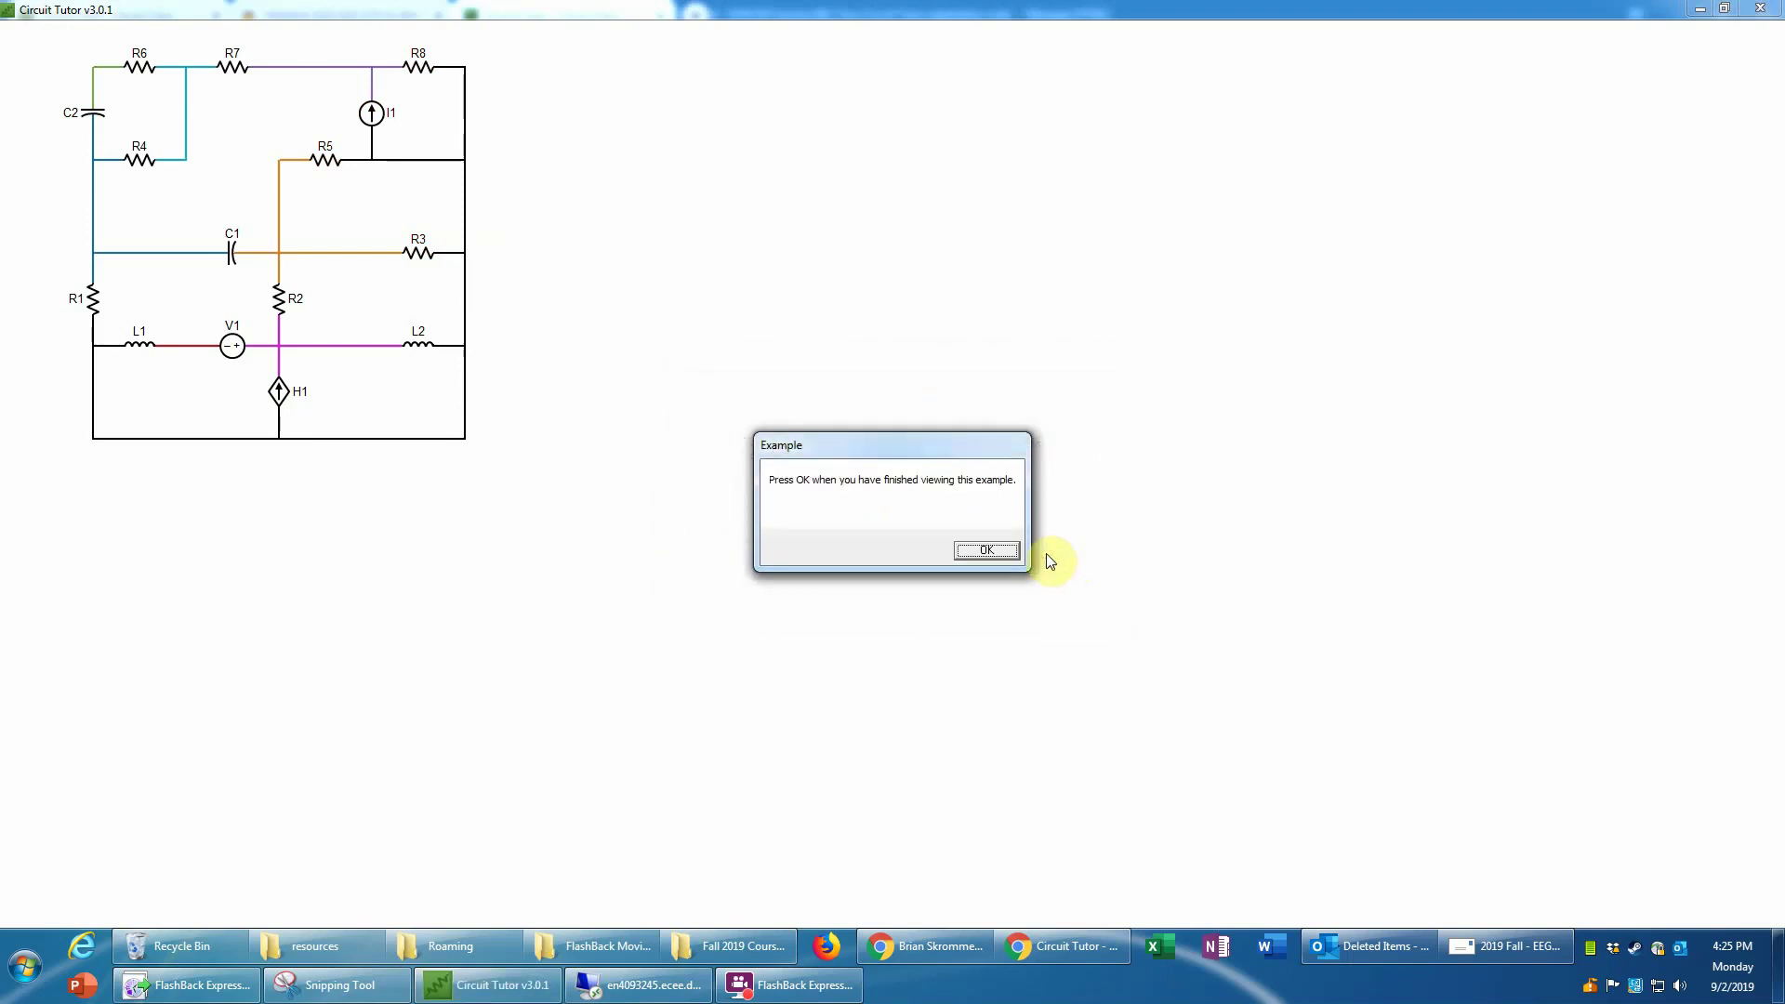
pyautogui.click(1000, 548)
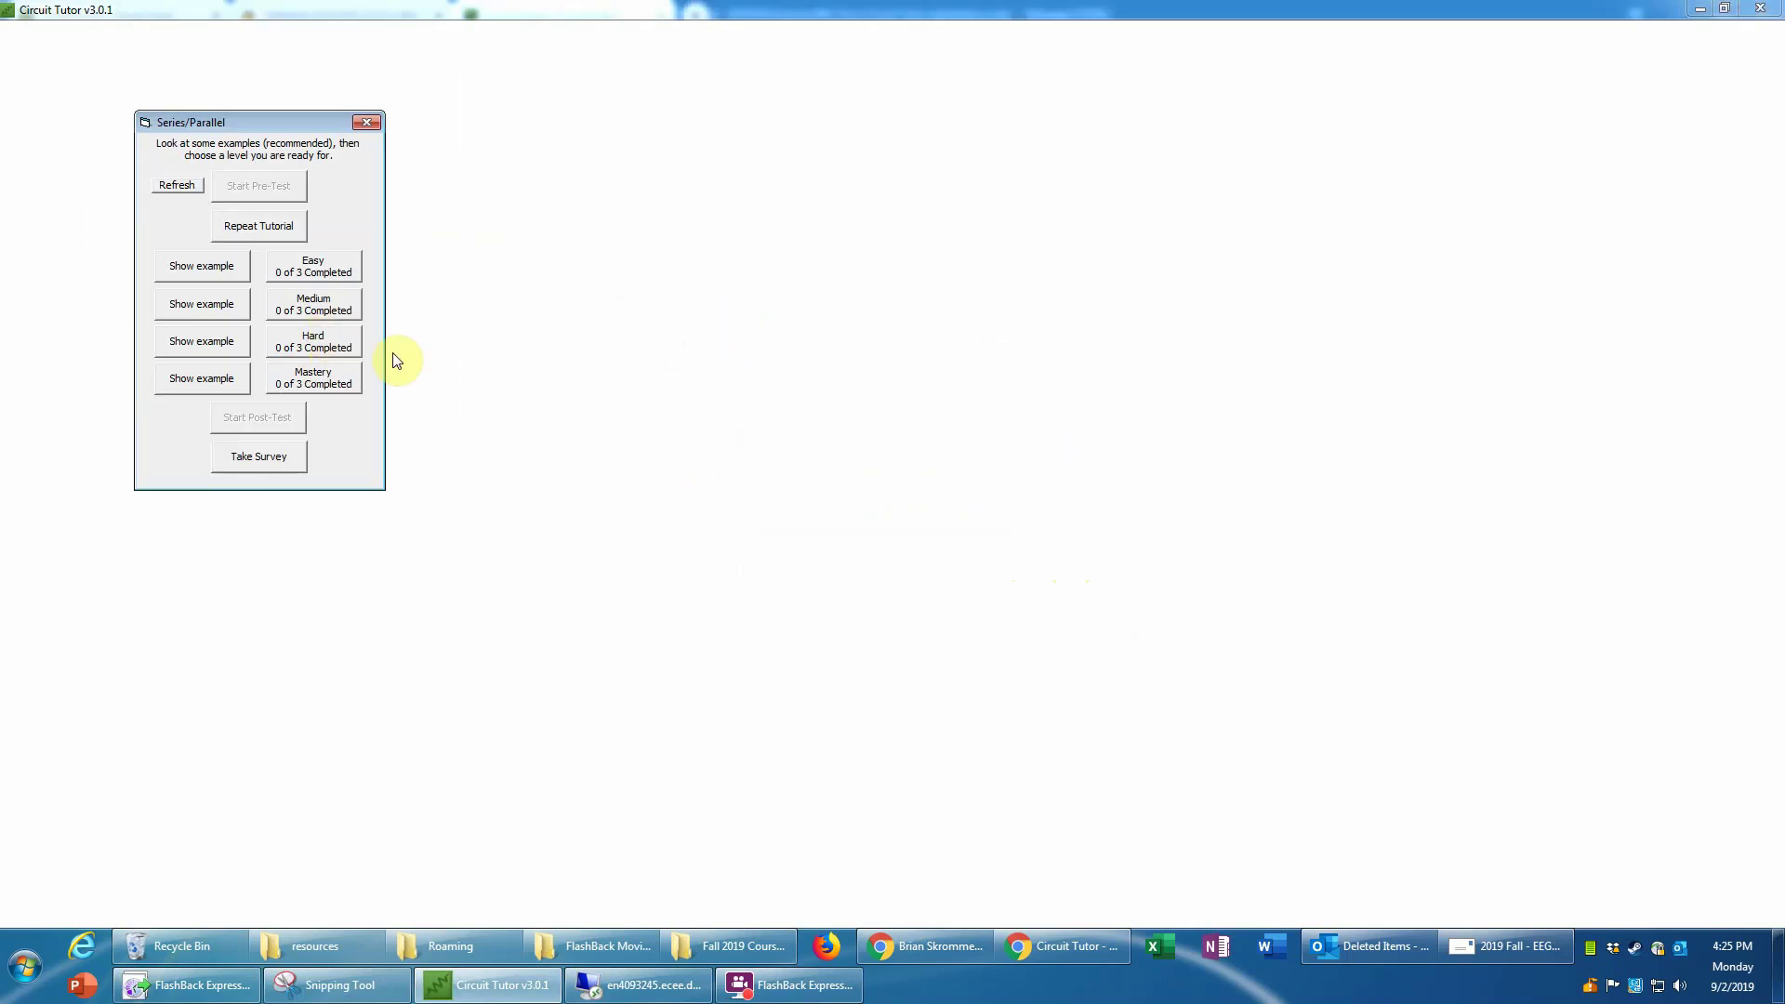
# Start a Mastery game, submit R4 and R5 as a parallel set, then quit the problem.
pyautogui.click(348, 388)
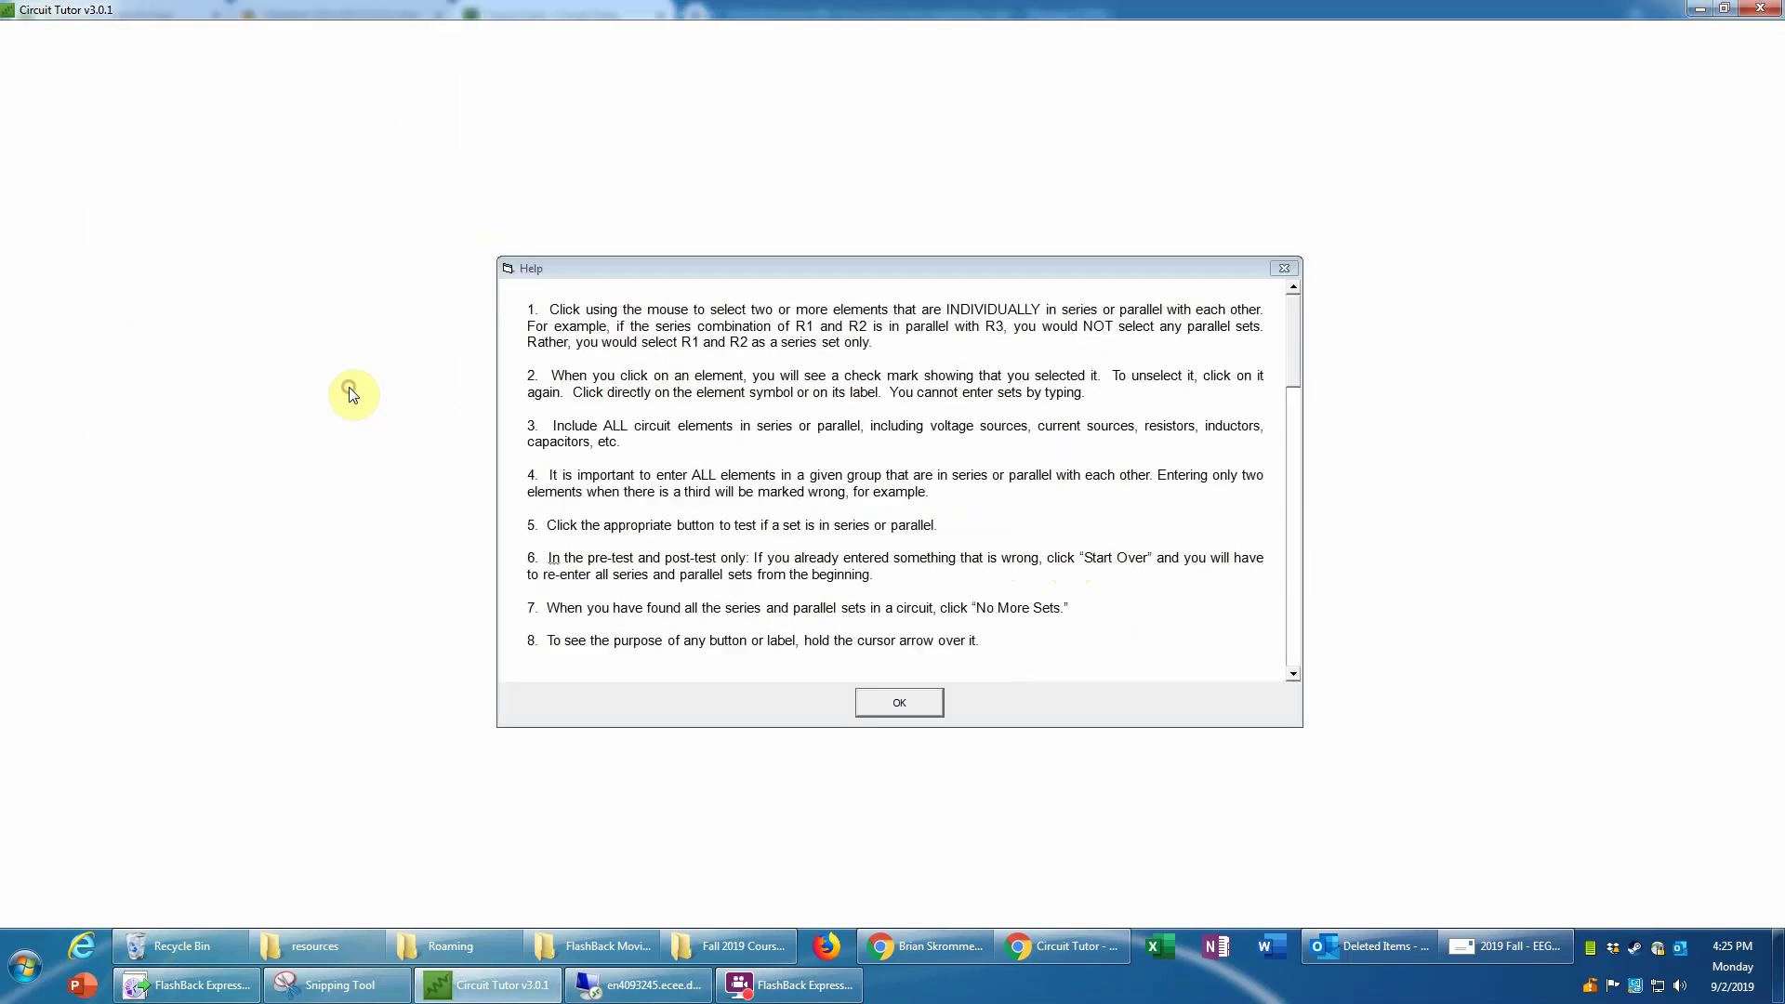
pyautogui.click(881, 710)
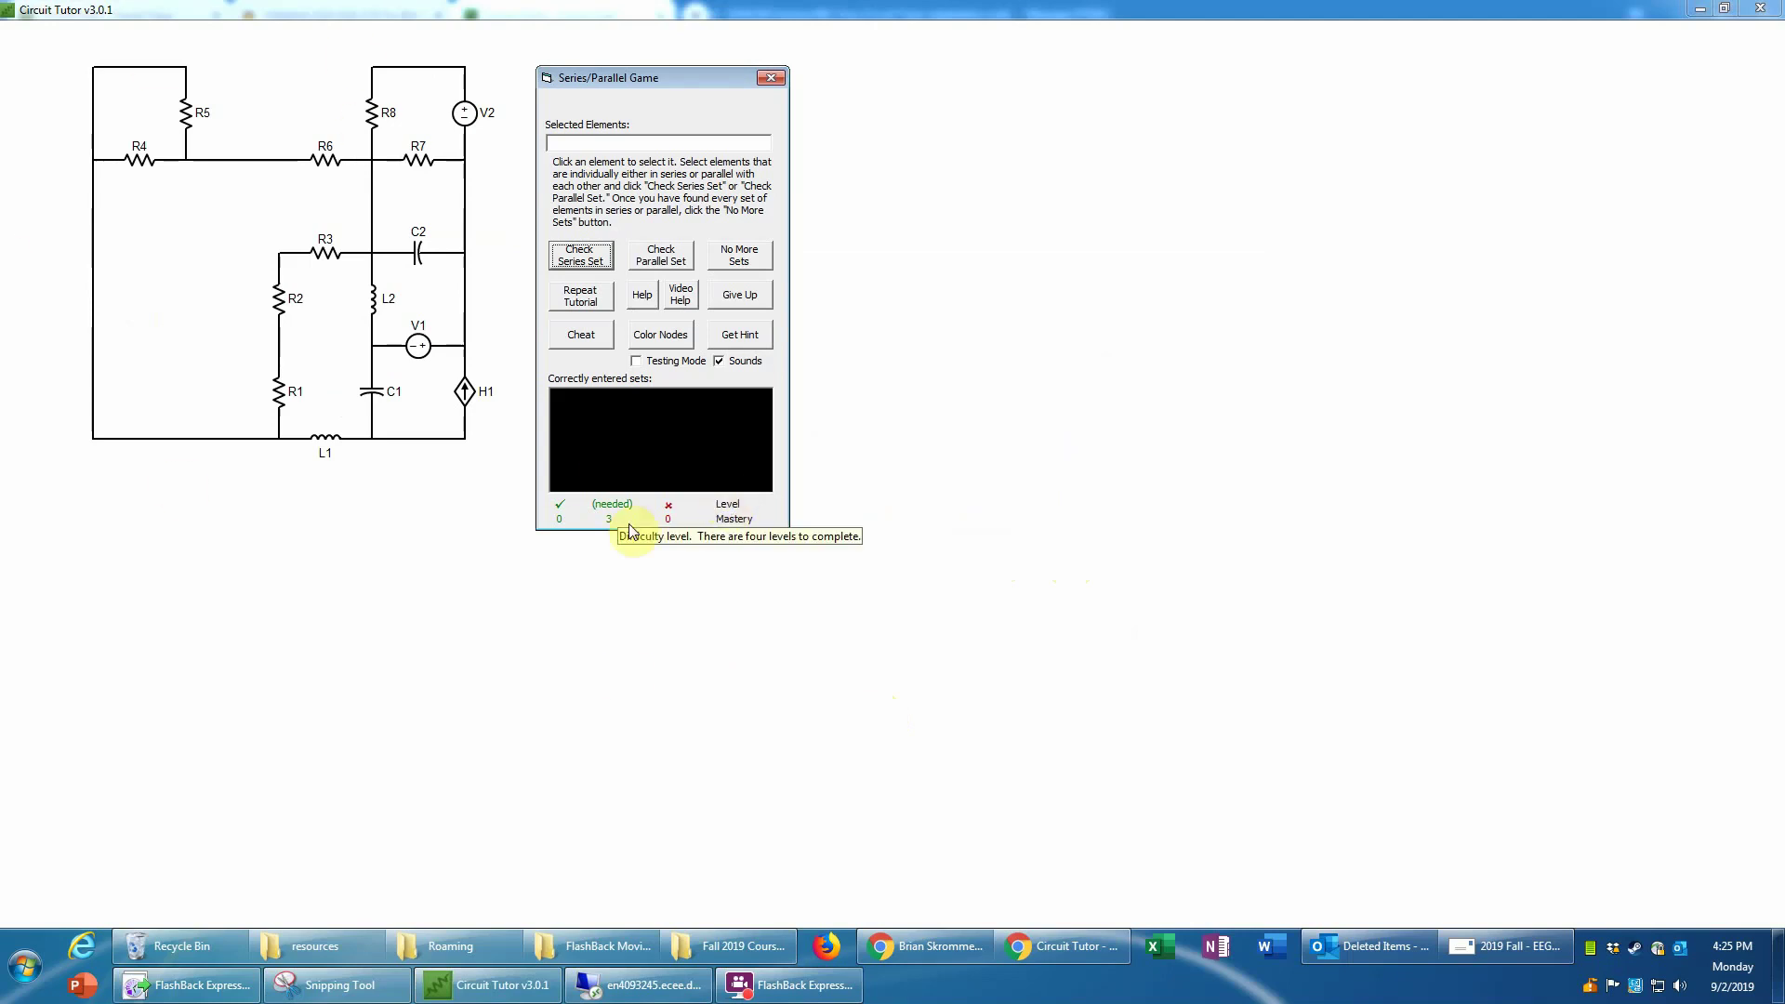
pyautogui.click(146, 168)
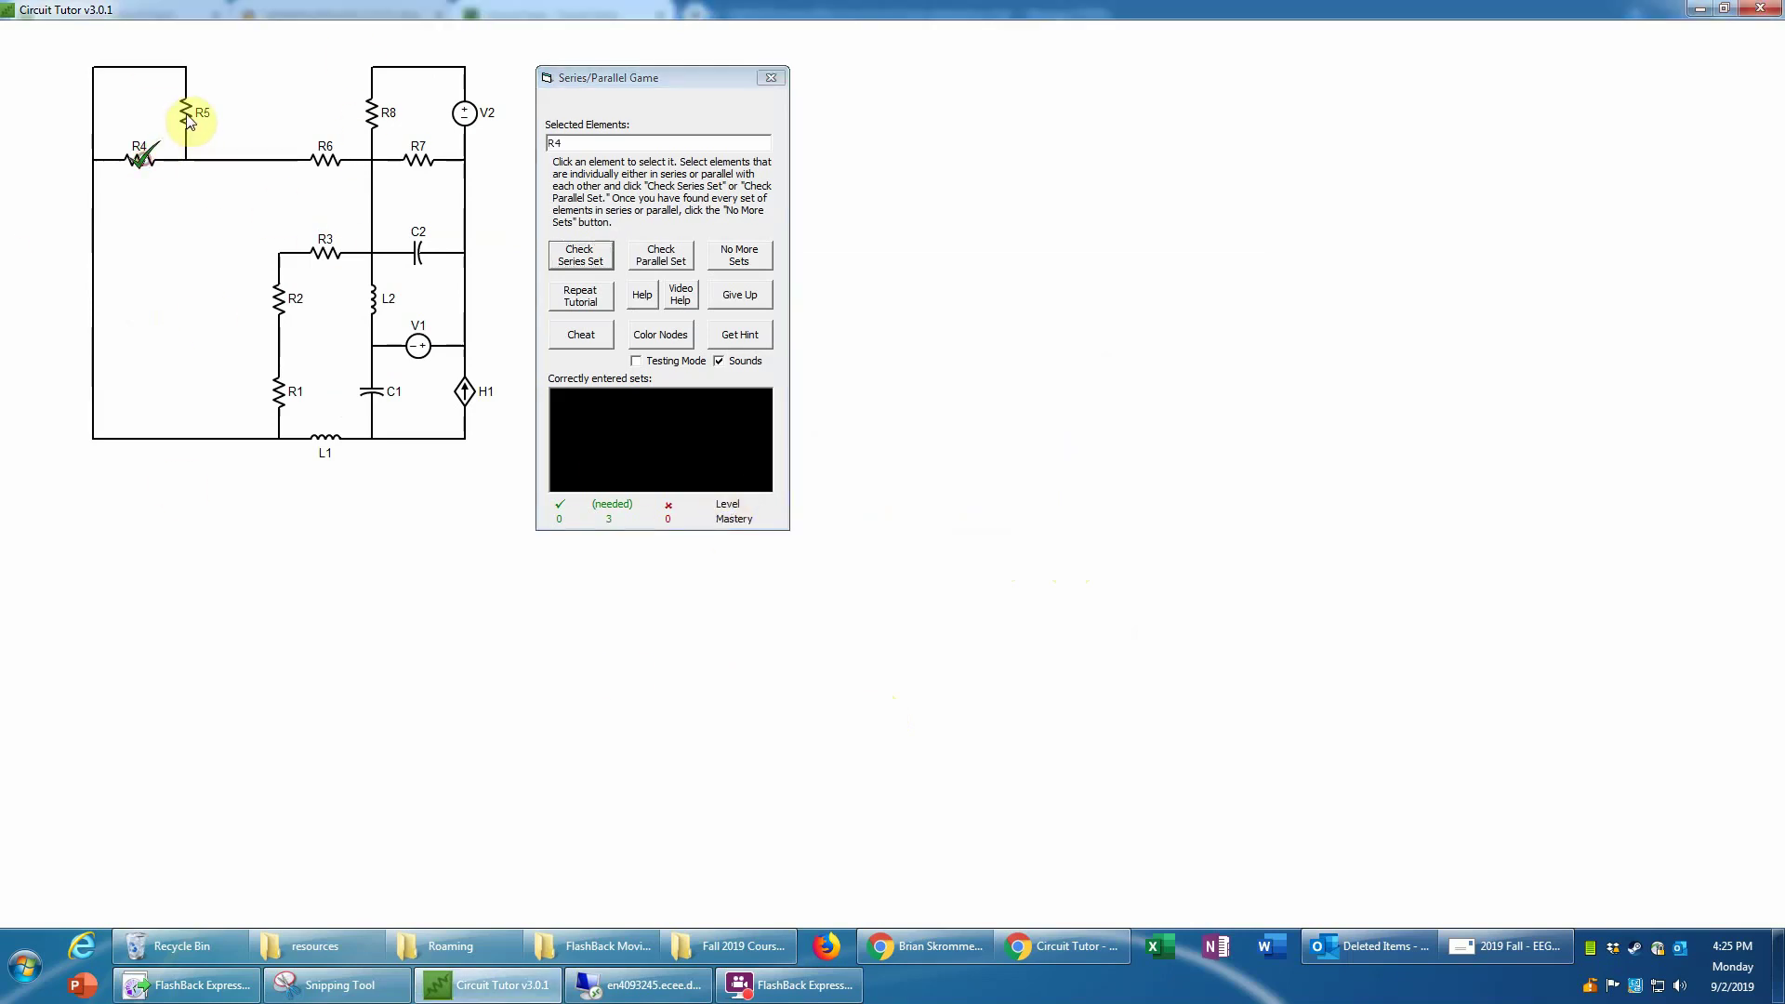
pyautogui.click(187, 113)
pyautogui.click(661, 255)
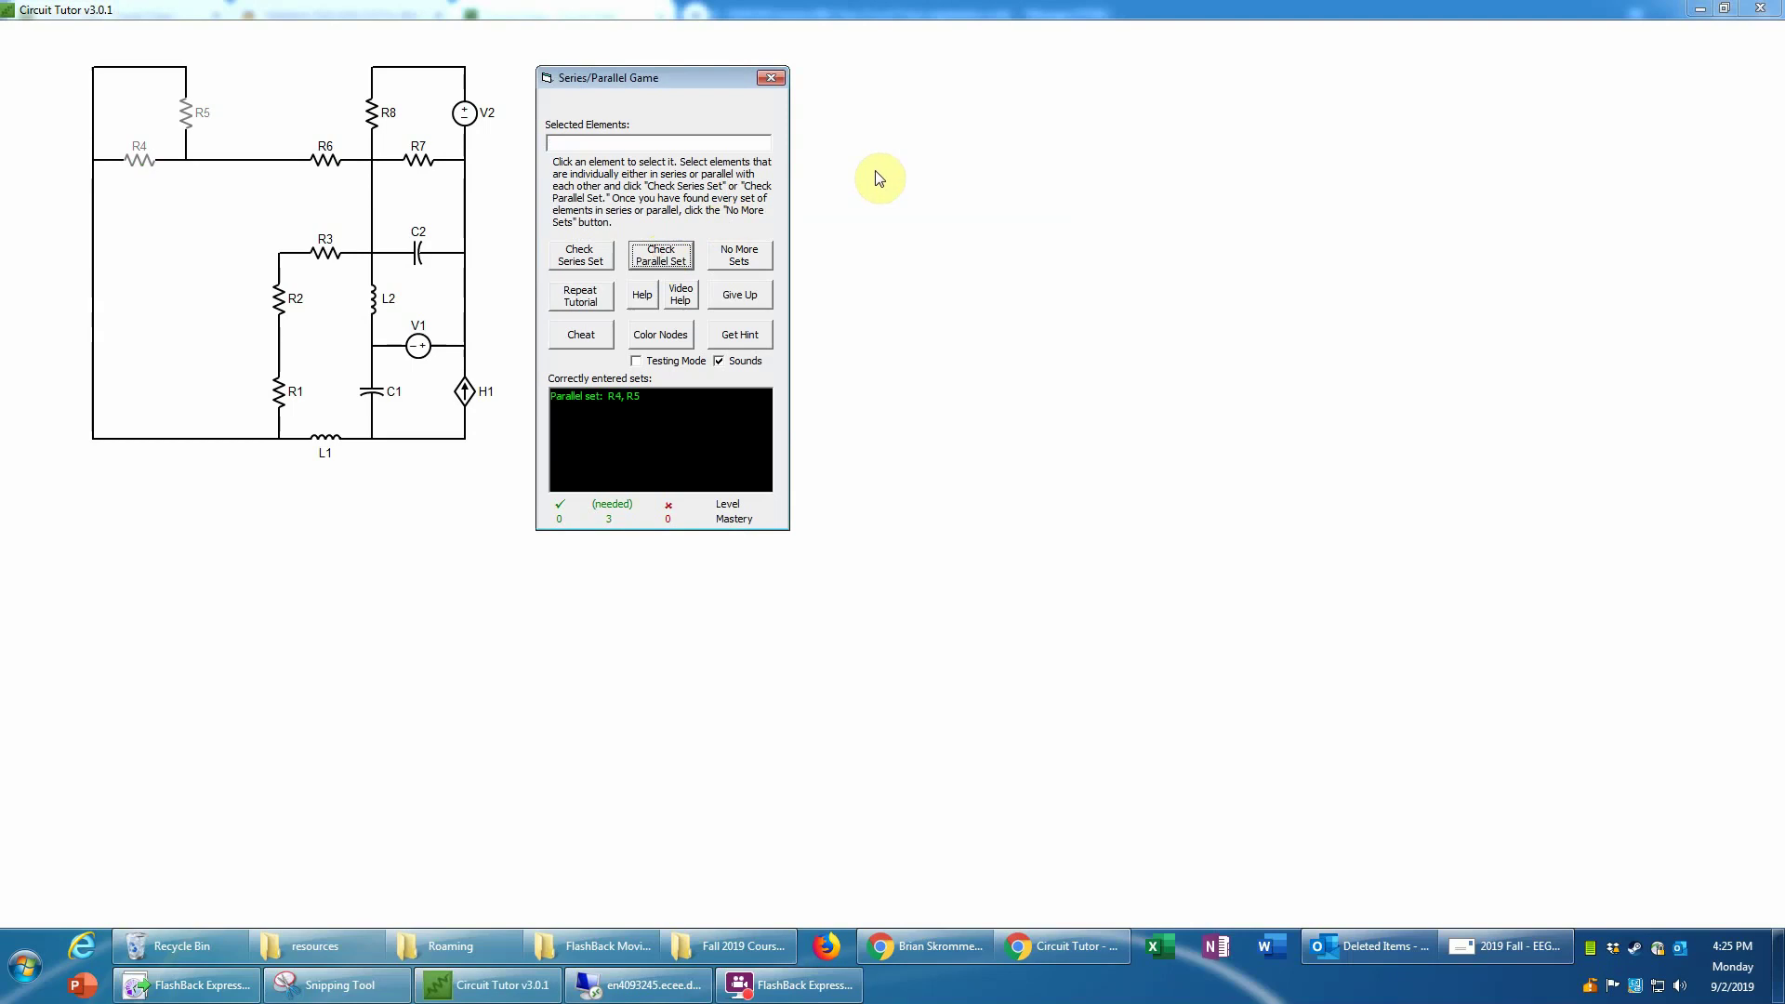
pyautogui.click(770, 77)
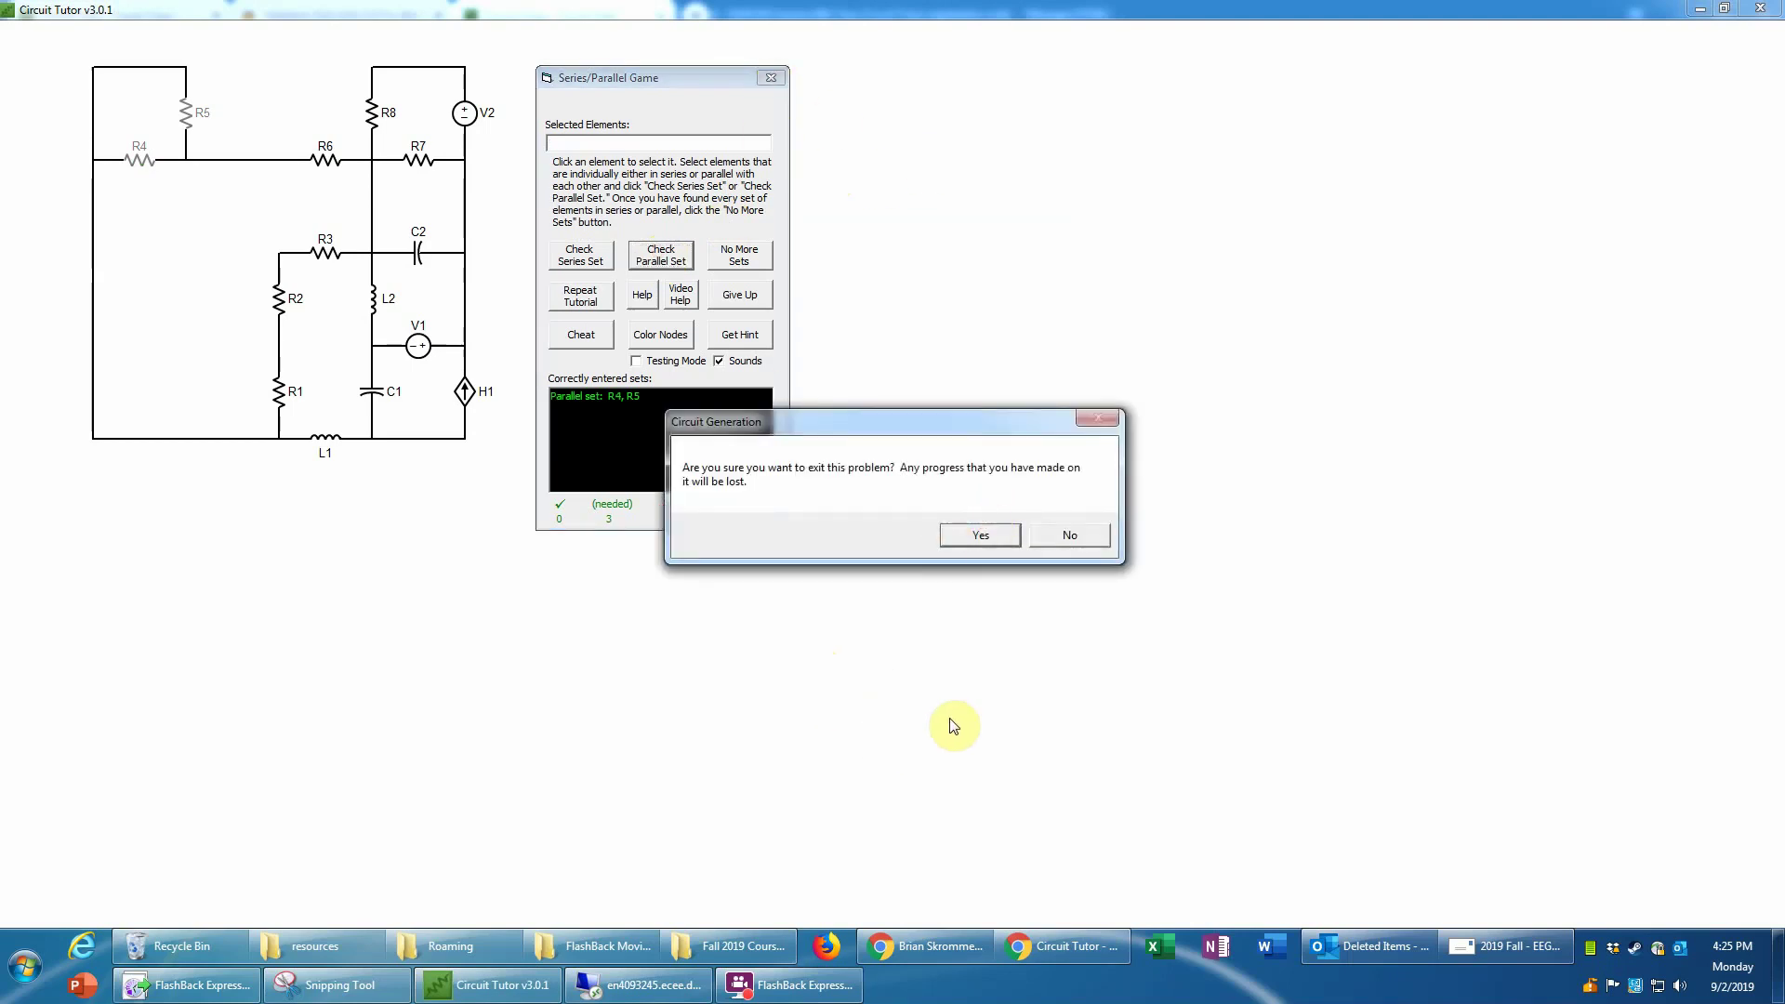
pyautogui.click(978, 537)
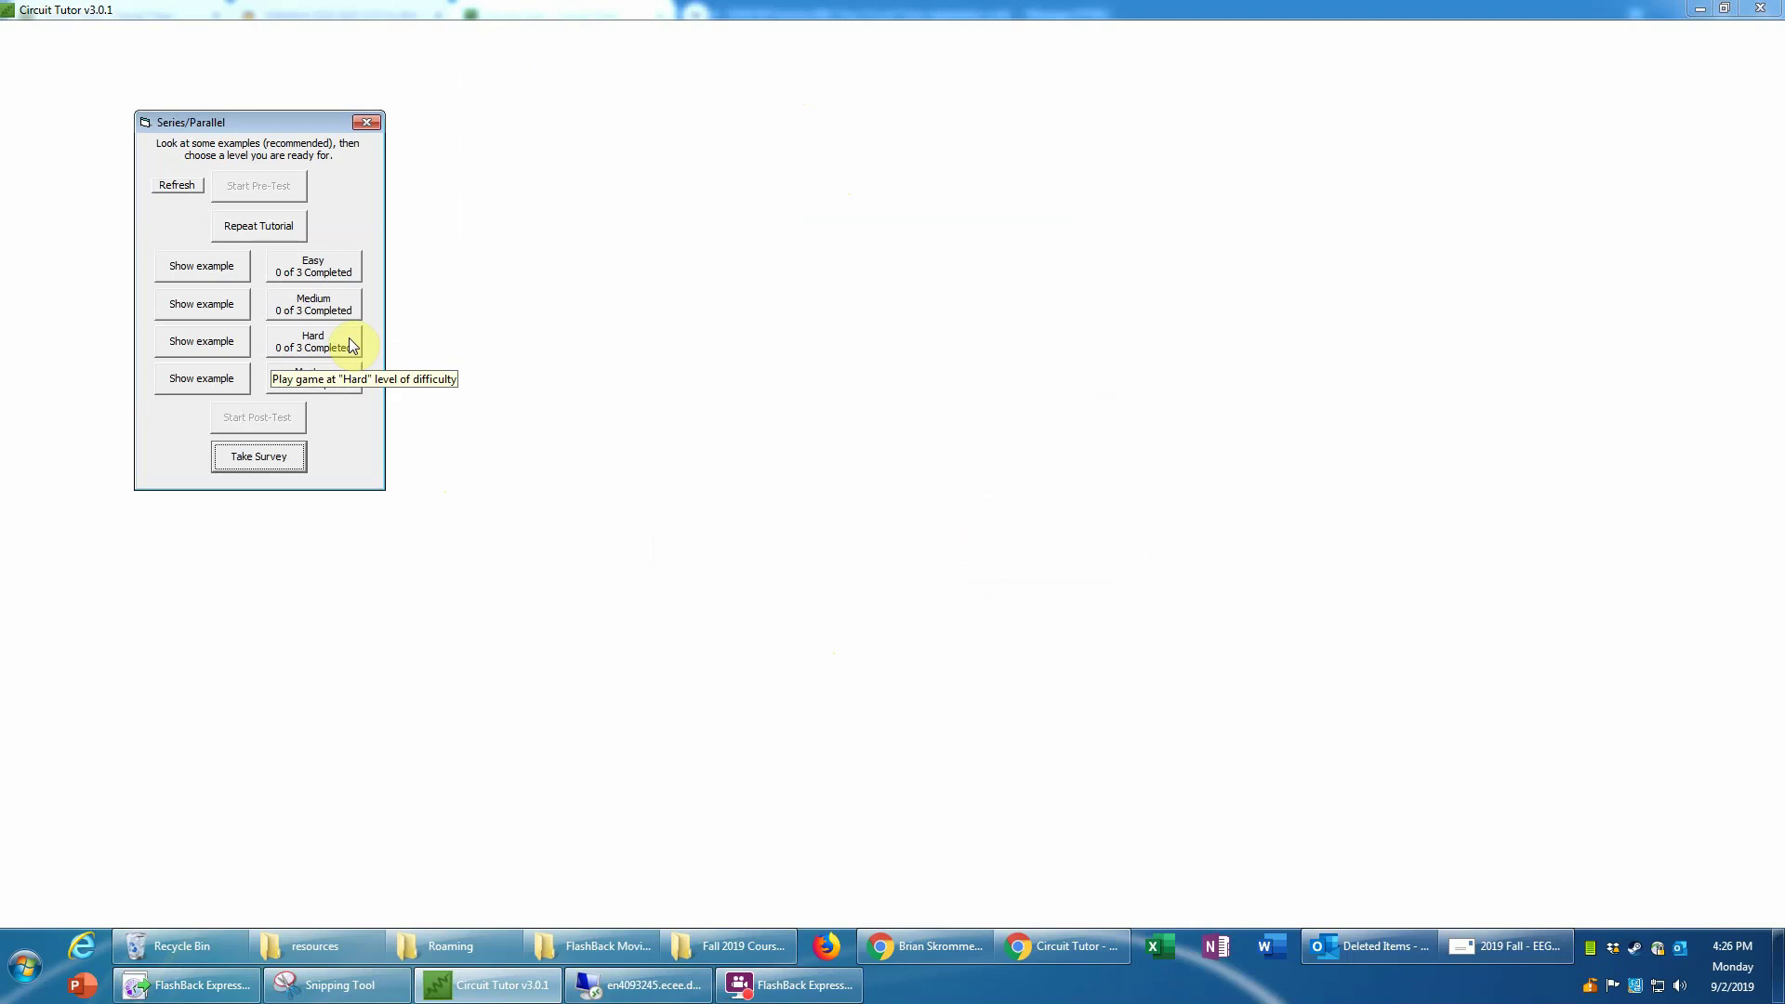
pyautogui.click(341, 381)
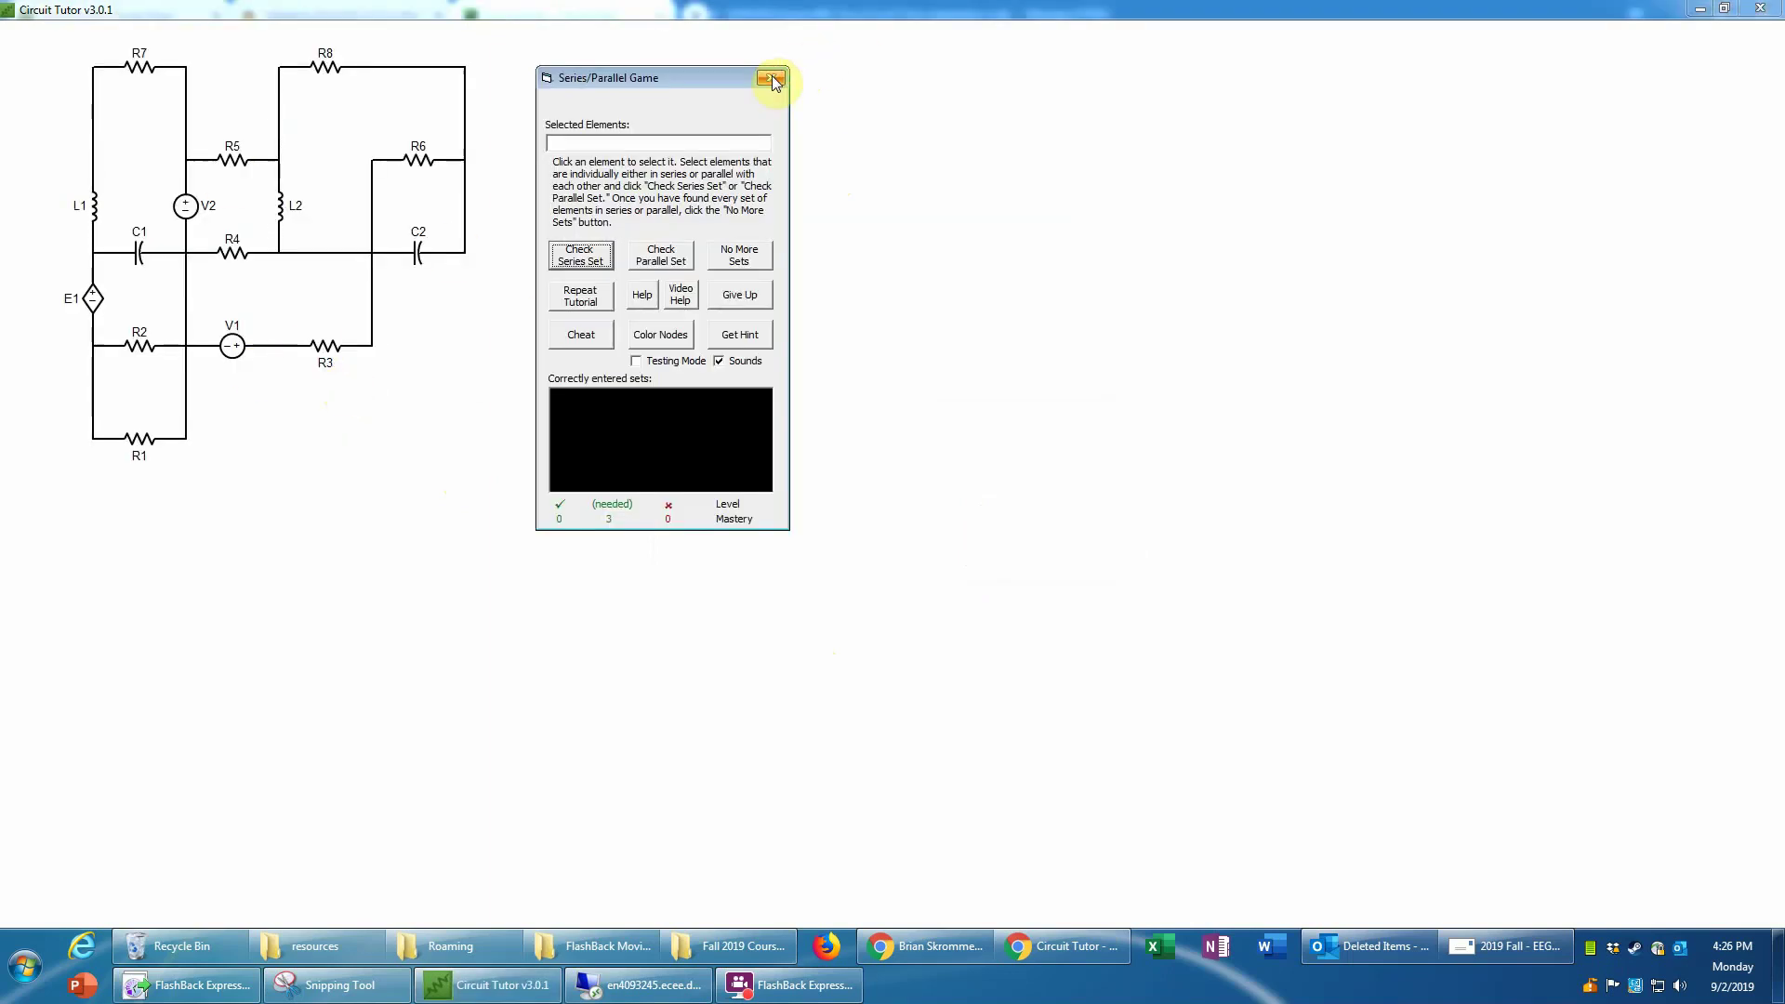
pyautogui.click(770, 77)
pyautogui.click(985, 536)
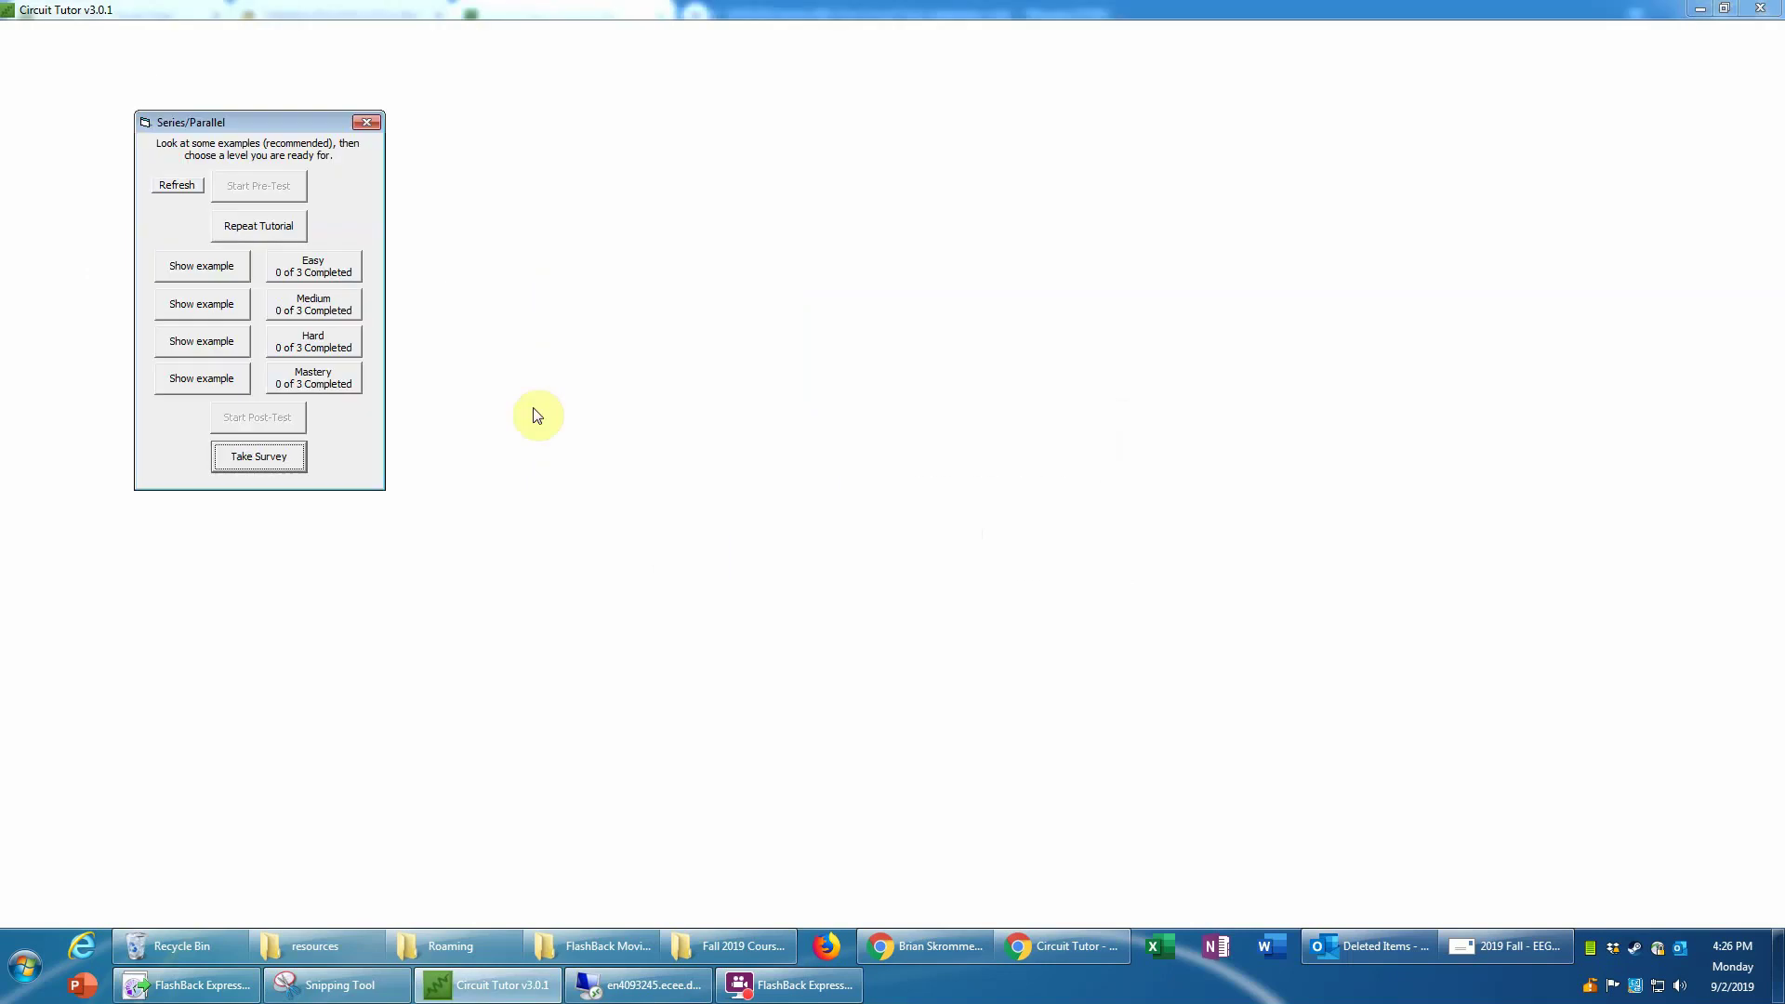
pyautogui.click(325, 381)
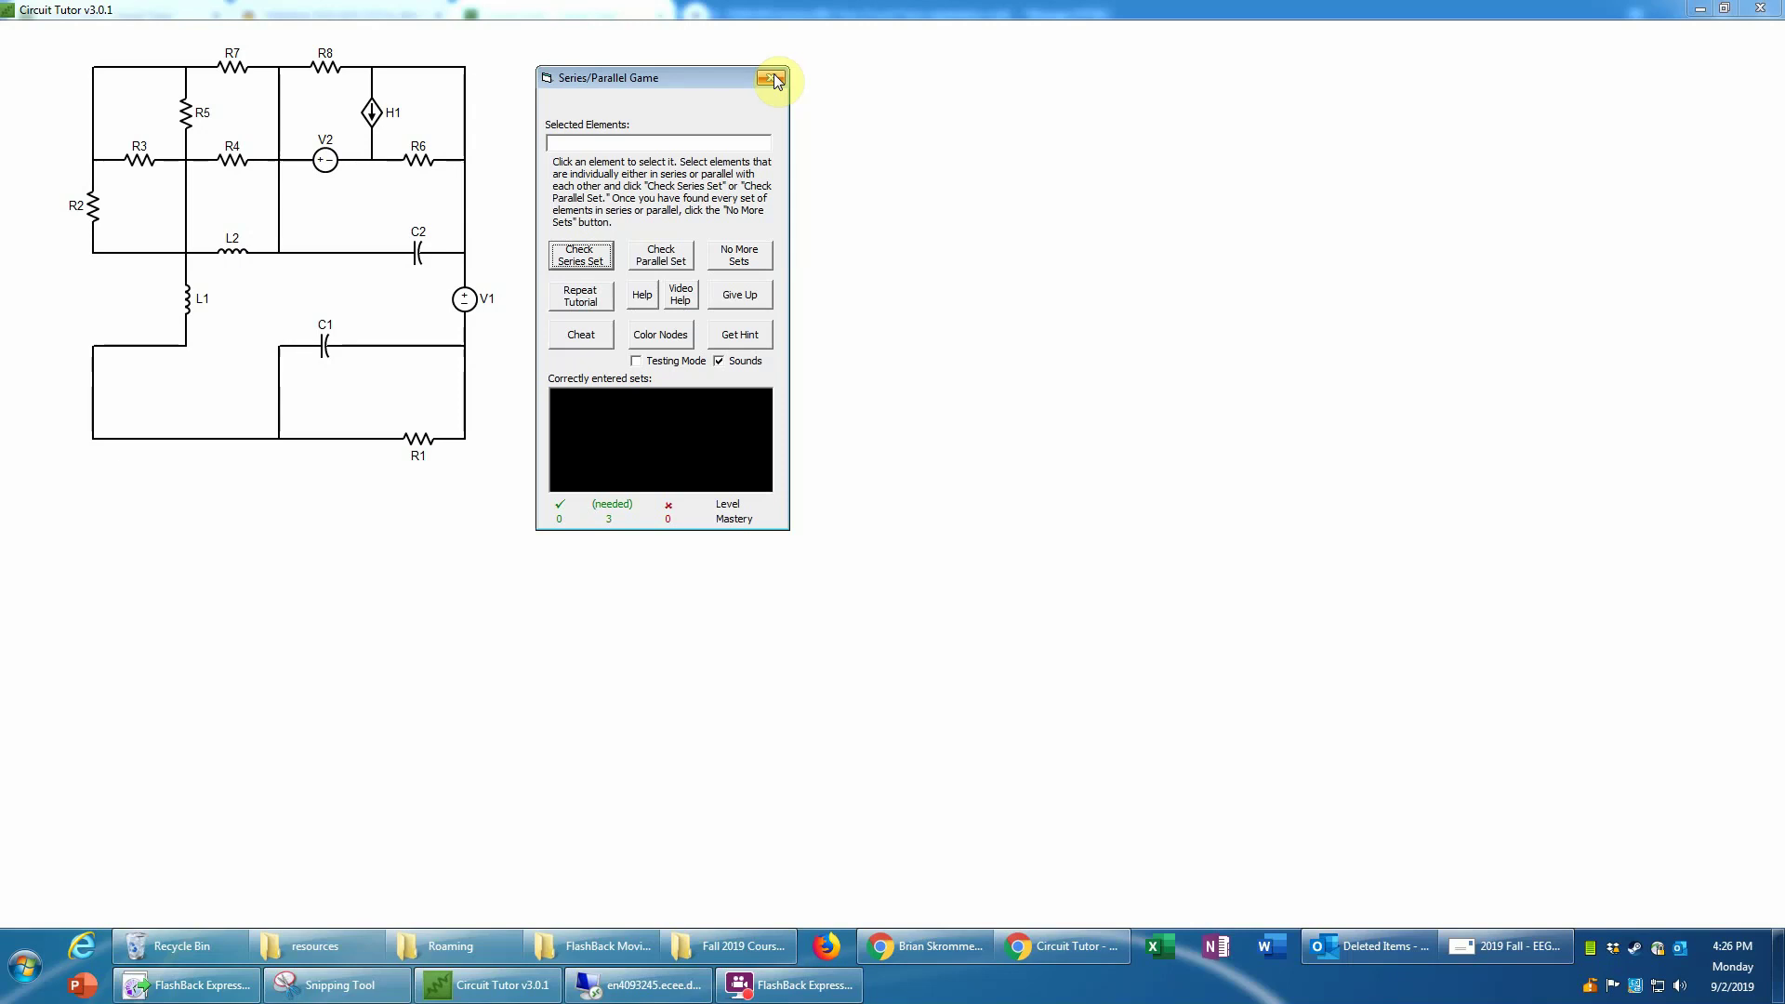
pyautogui.click(773, 78)
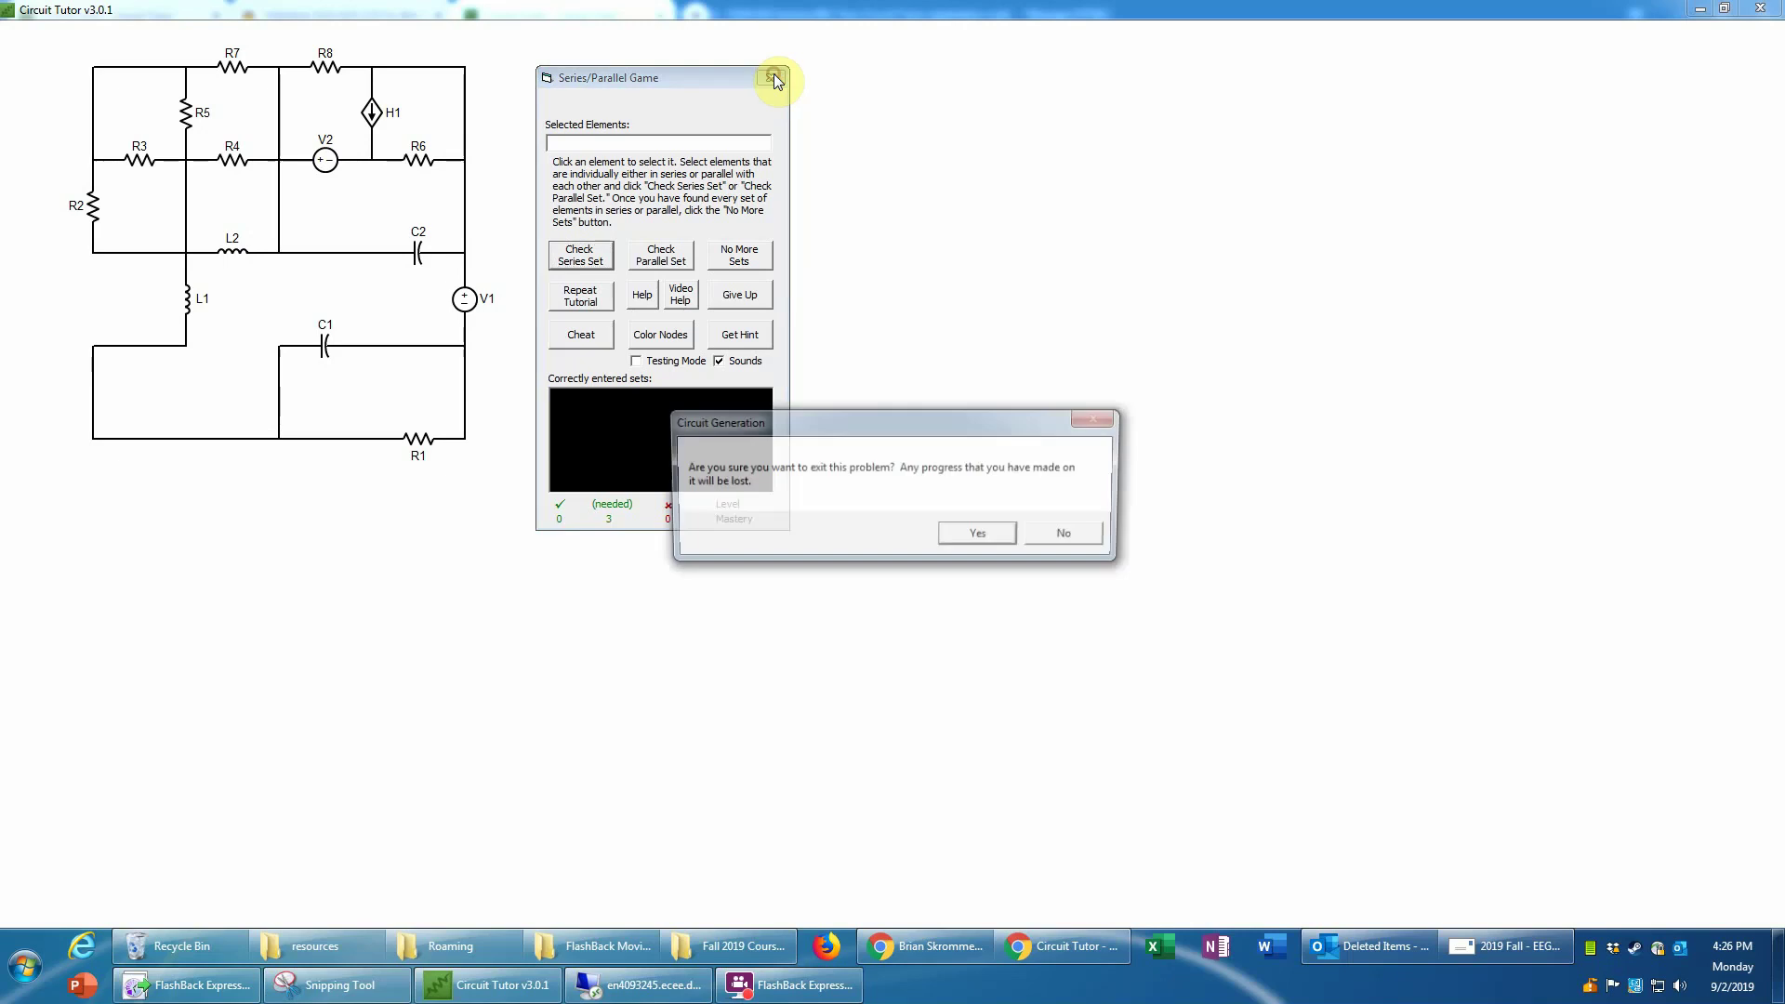
pyautogui.click(985, 543)
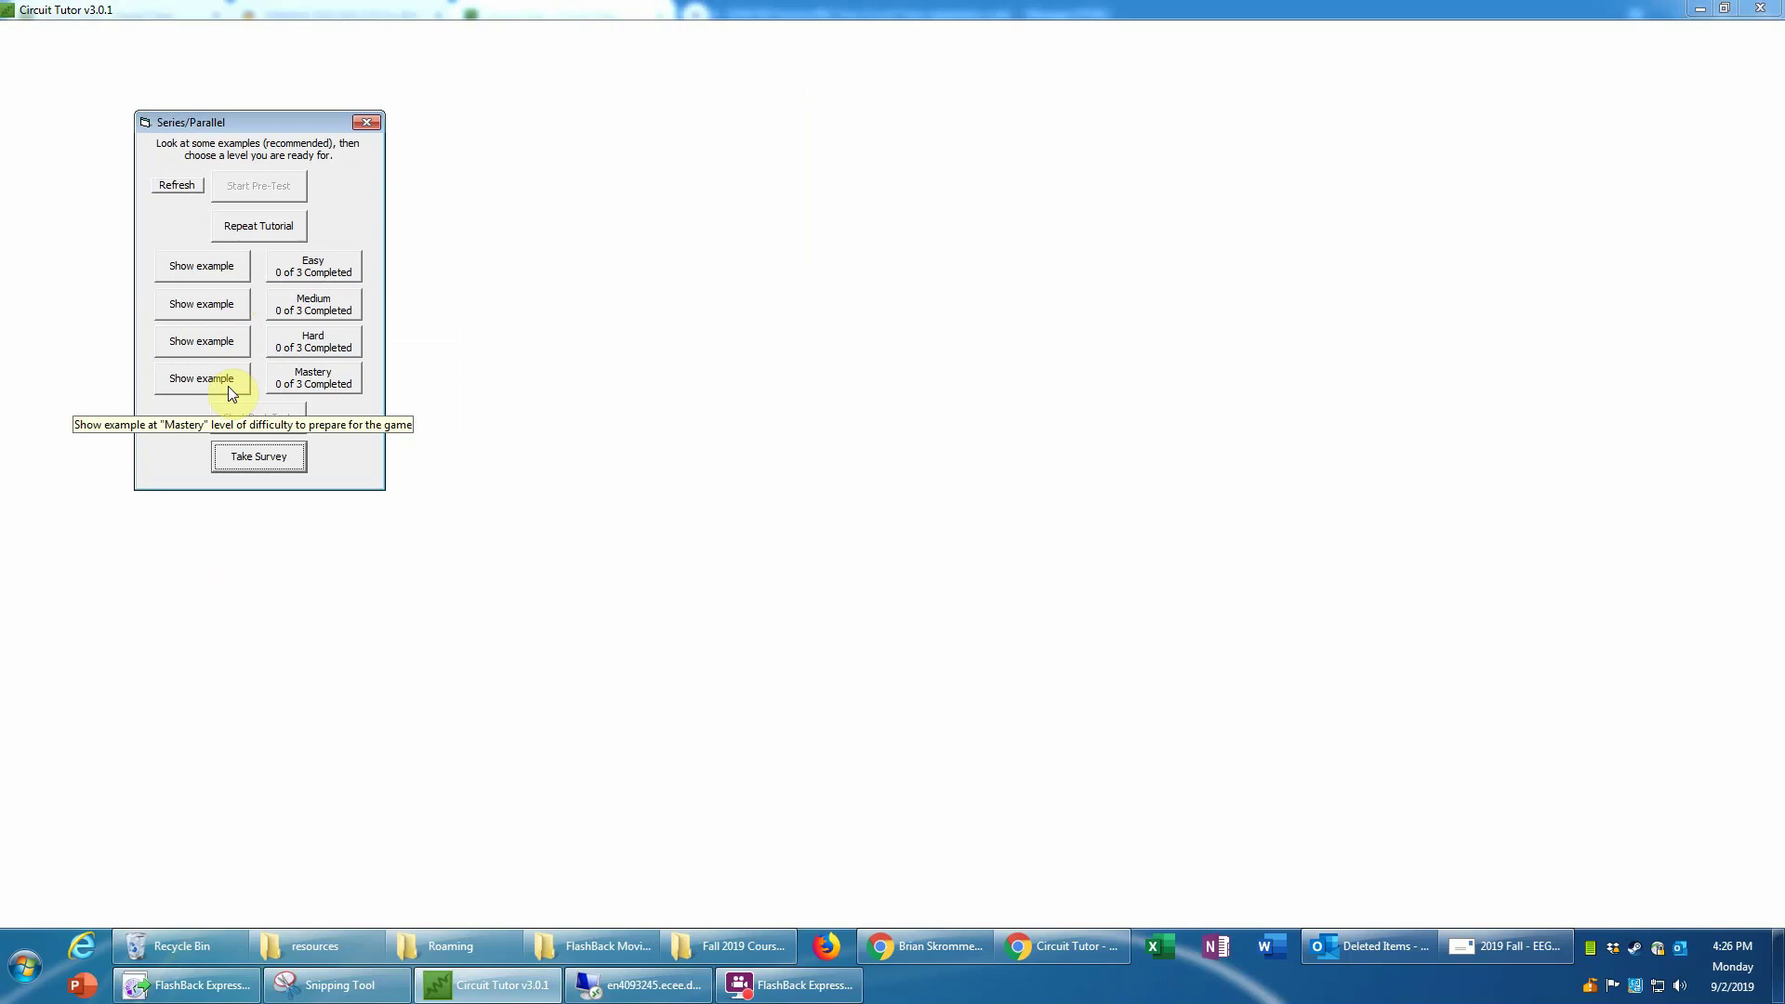
# Start a new Mastery circuit and give up on it.
pyautogui.click(334, 380)
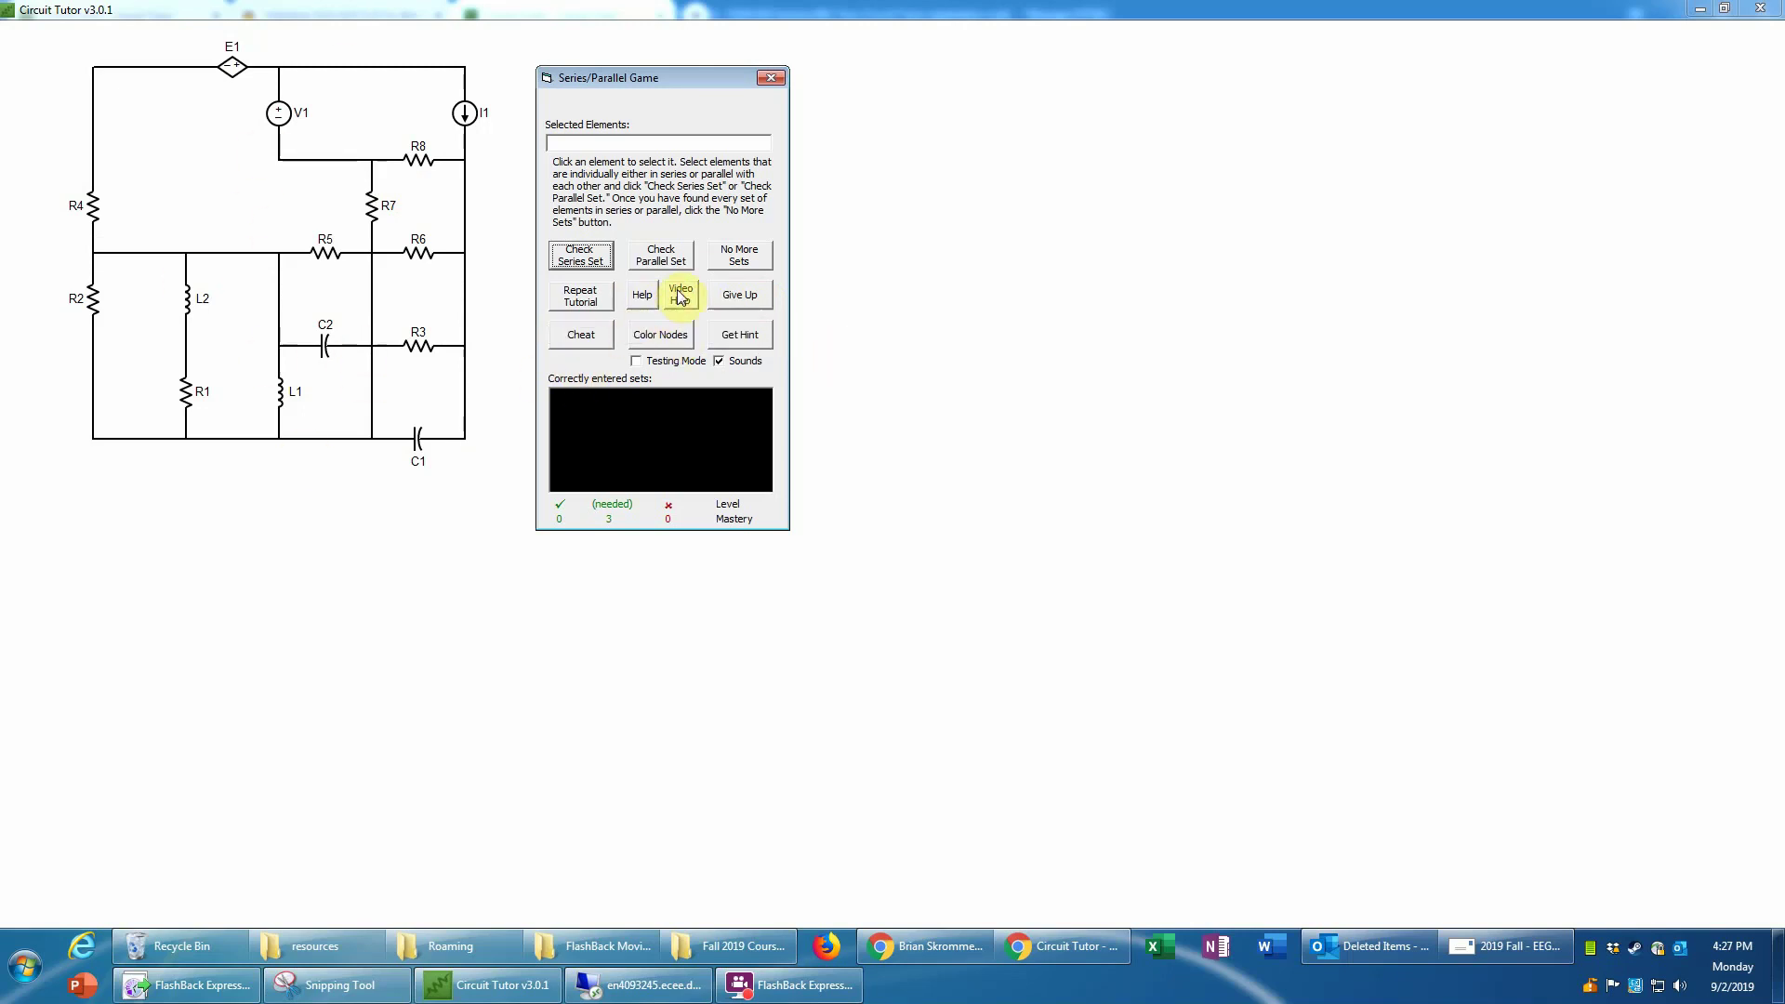
pyautogui.click(743, 300)
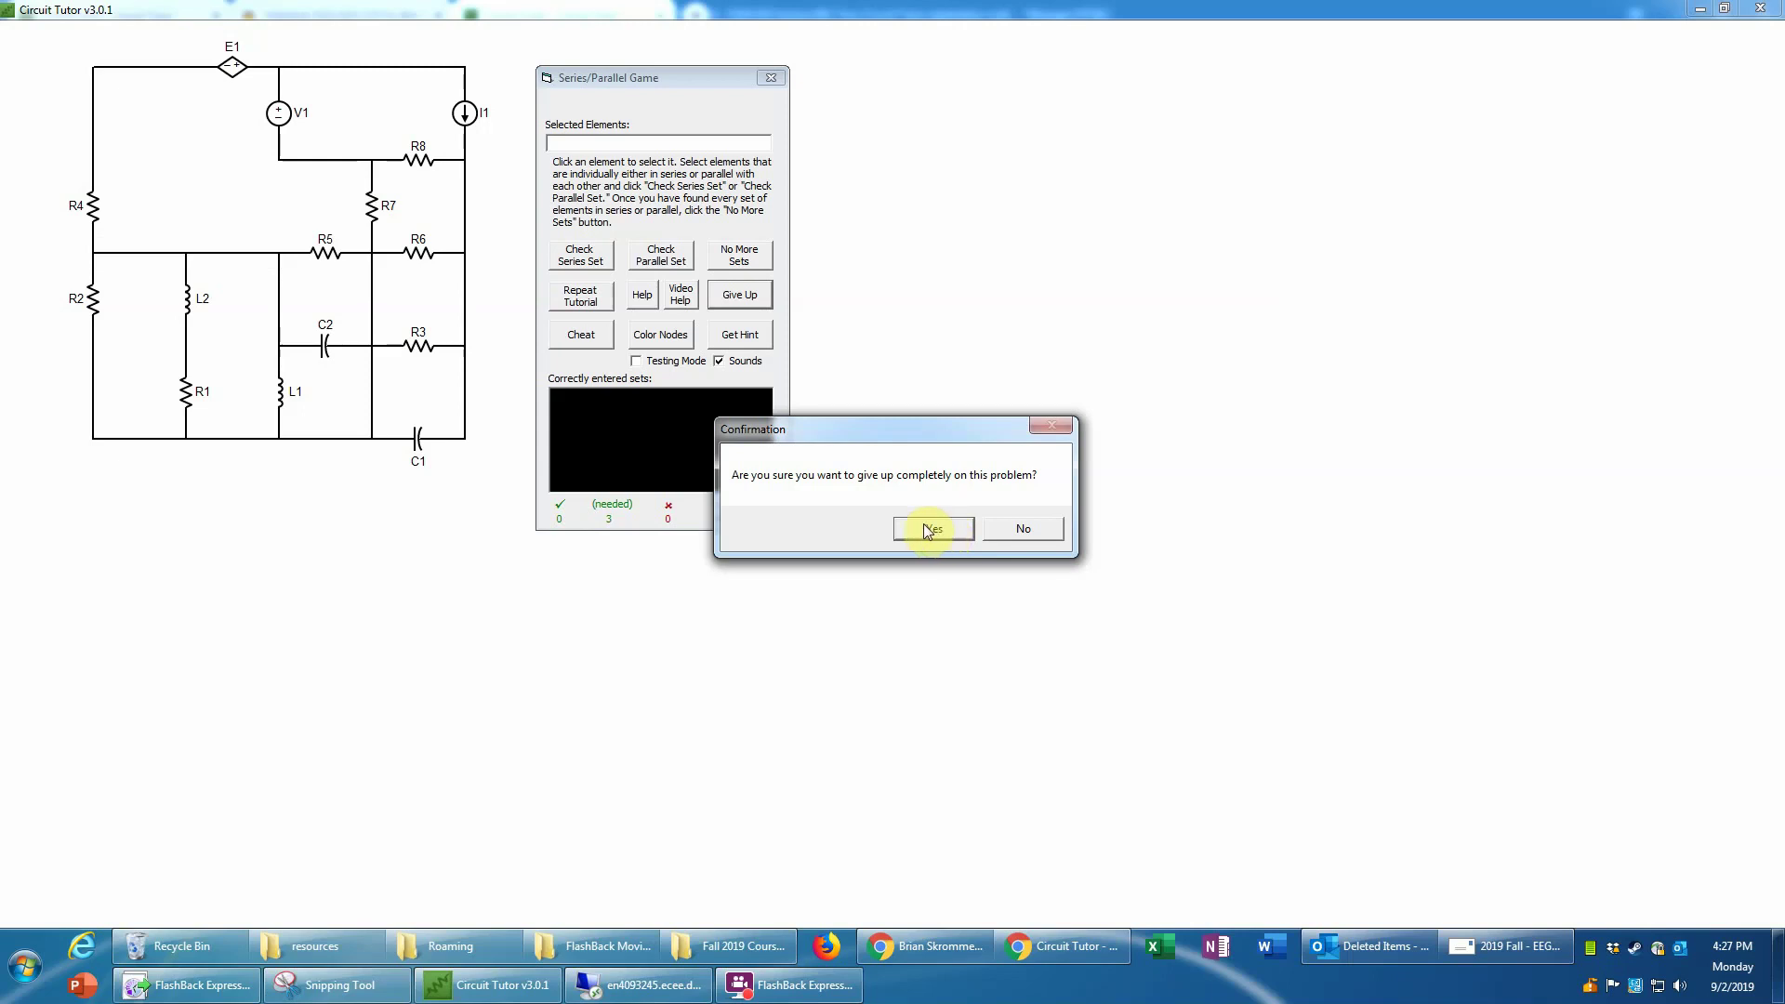
pyautogui.click(926, 530)
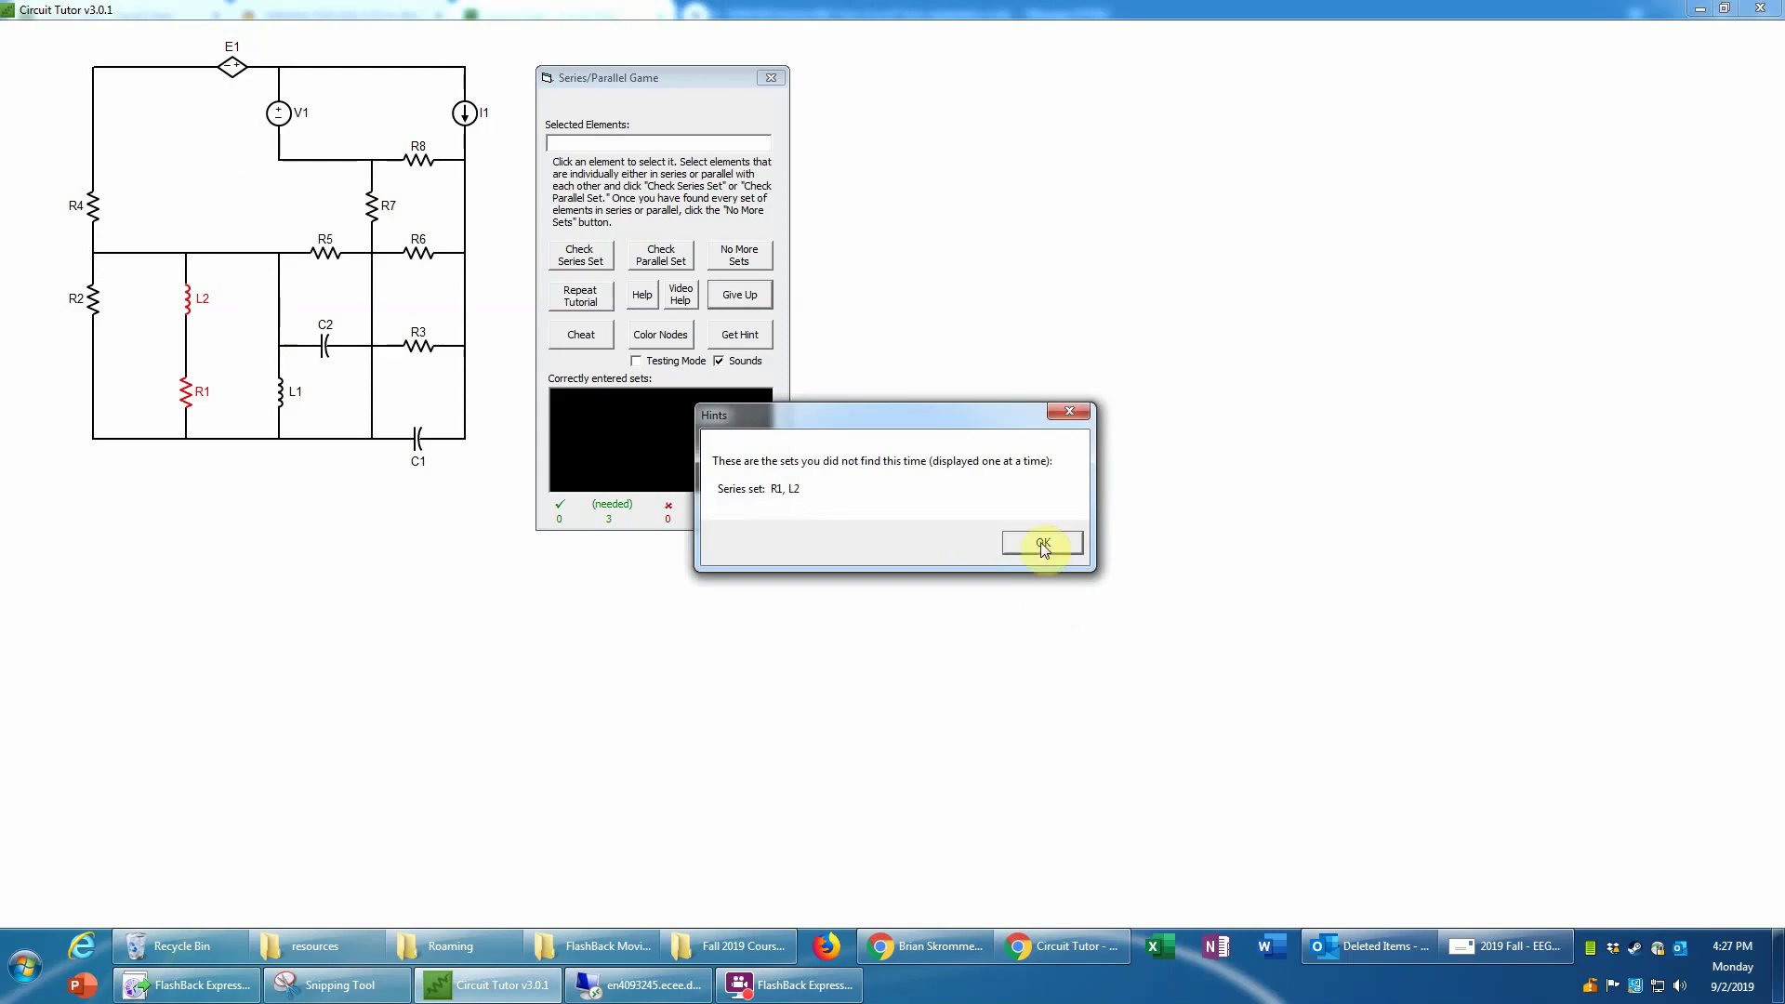
# Review missed sets R4/E1, L1/R2/C2/R5, C1/R3/R6, decline explanations, and load a fresh circuit.
pyautogui.click(1041, 543)
pyautogui.click(1041, 542)
pyautogui.click(1040, 543)
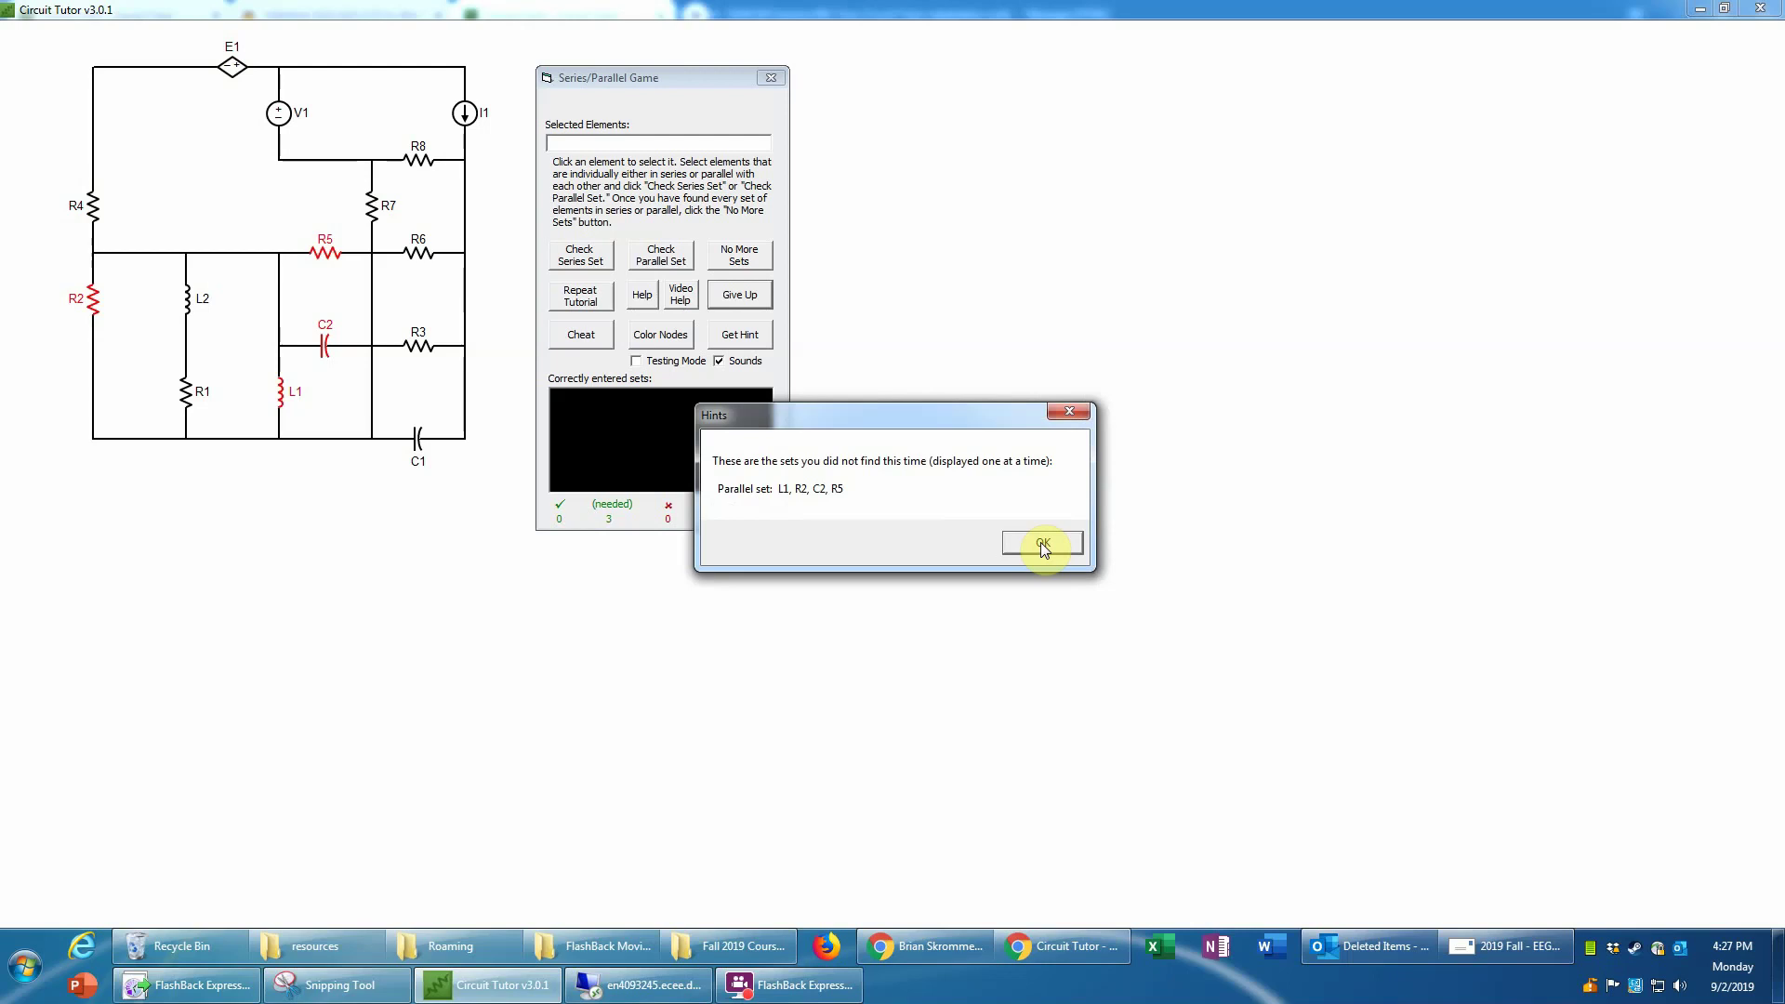
pyautogui.click(1041, 543)
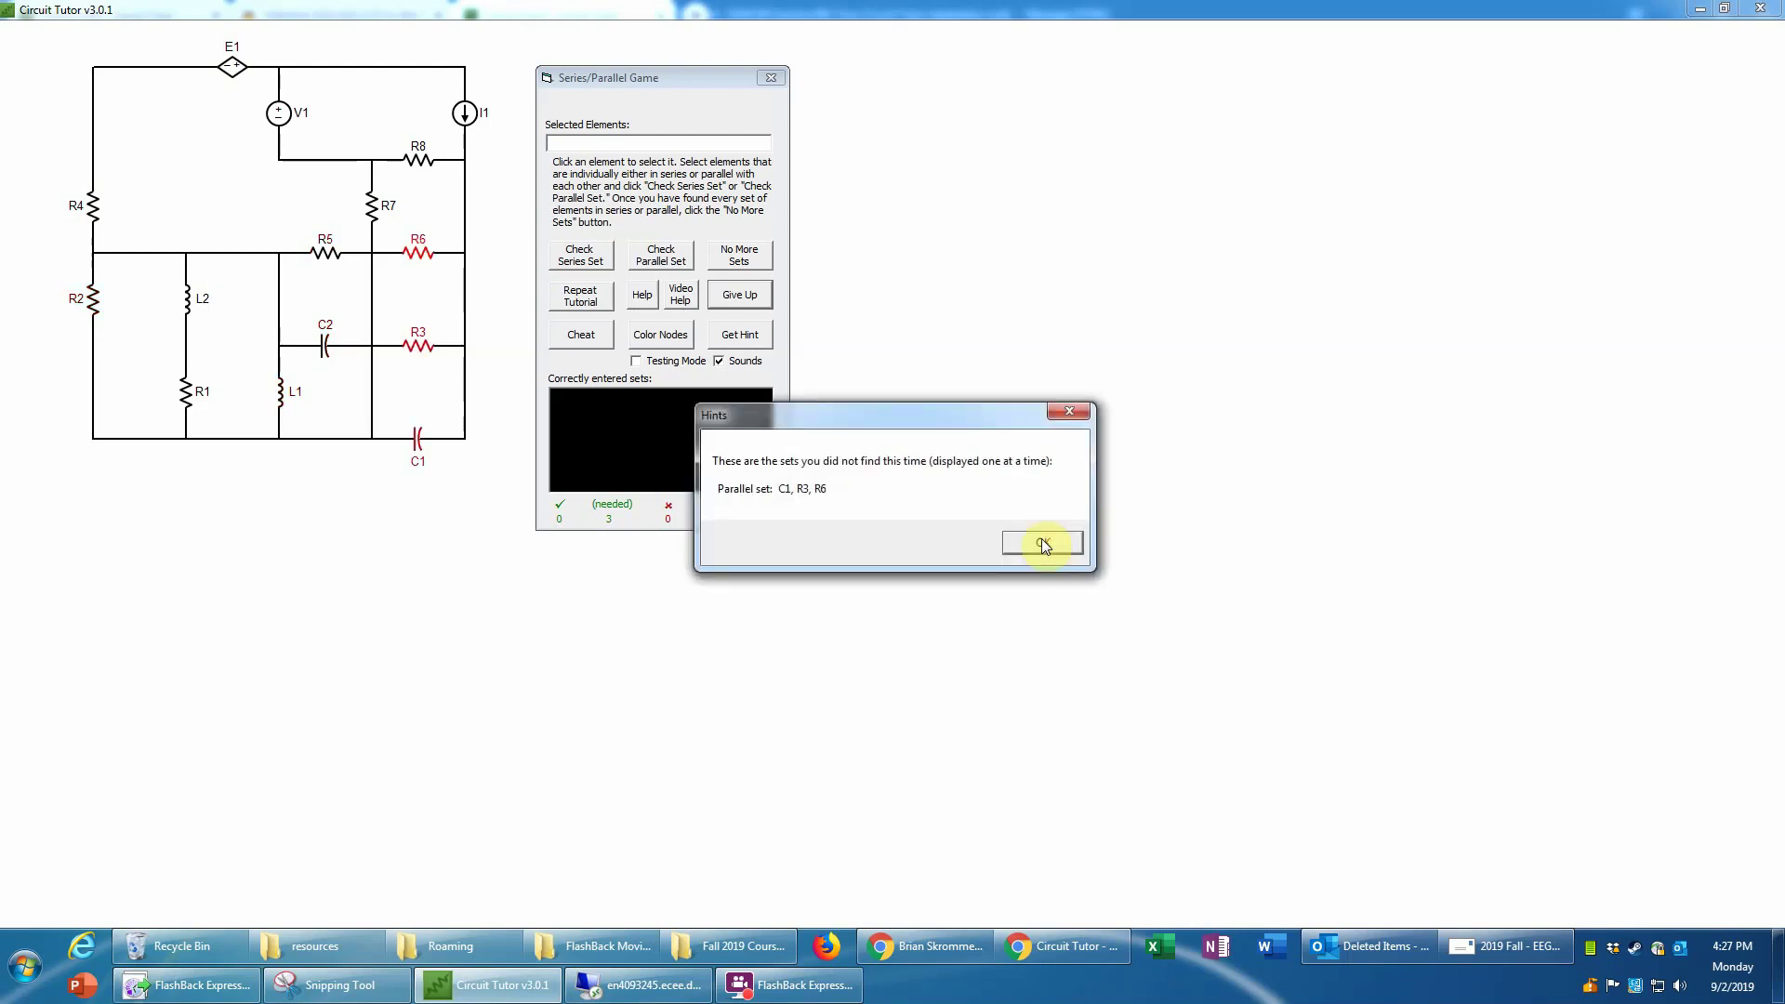
pyautogui.click(1041, 543)
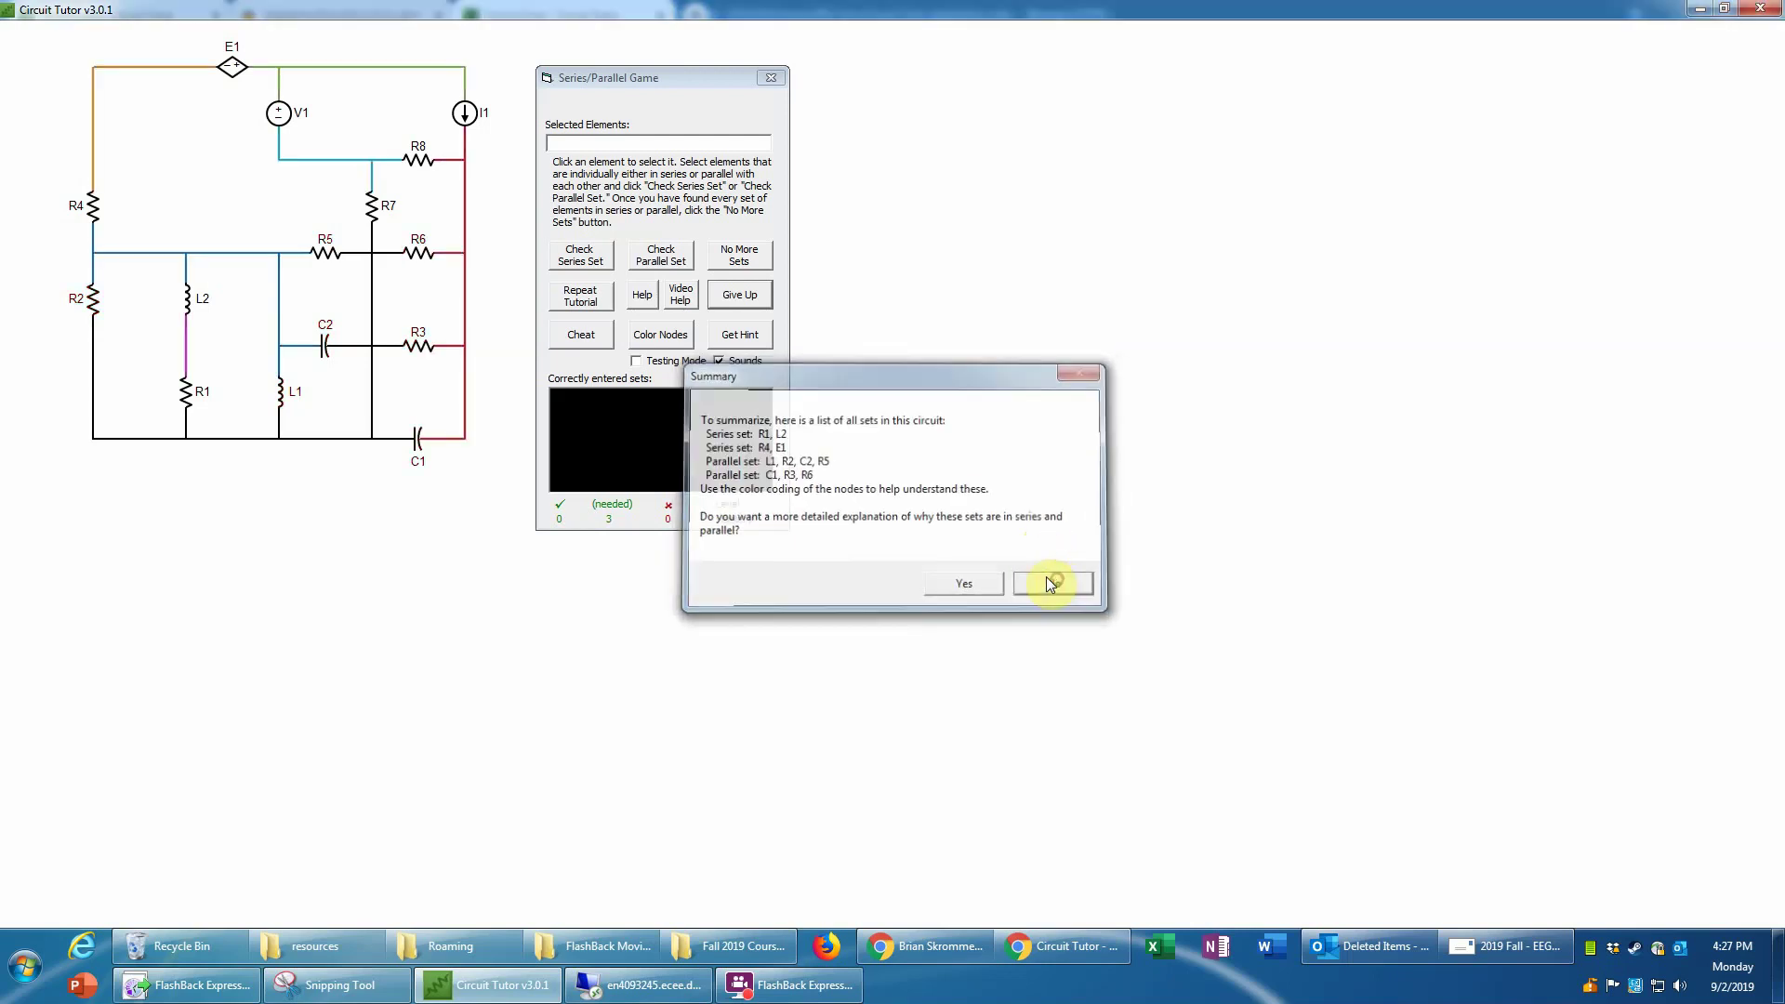
pyautogui.click(1053, 581)
pyautogui.click(1068, 536)
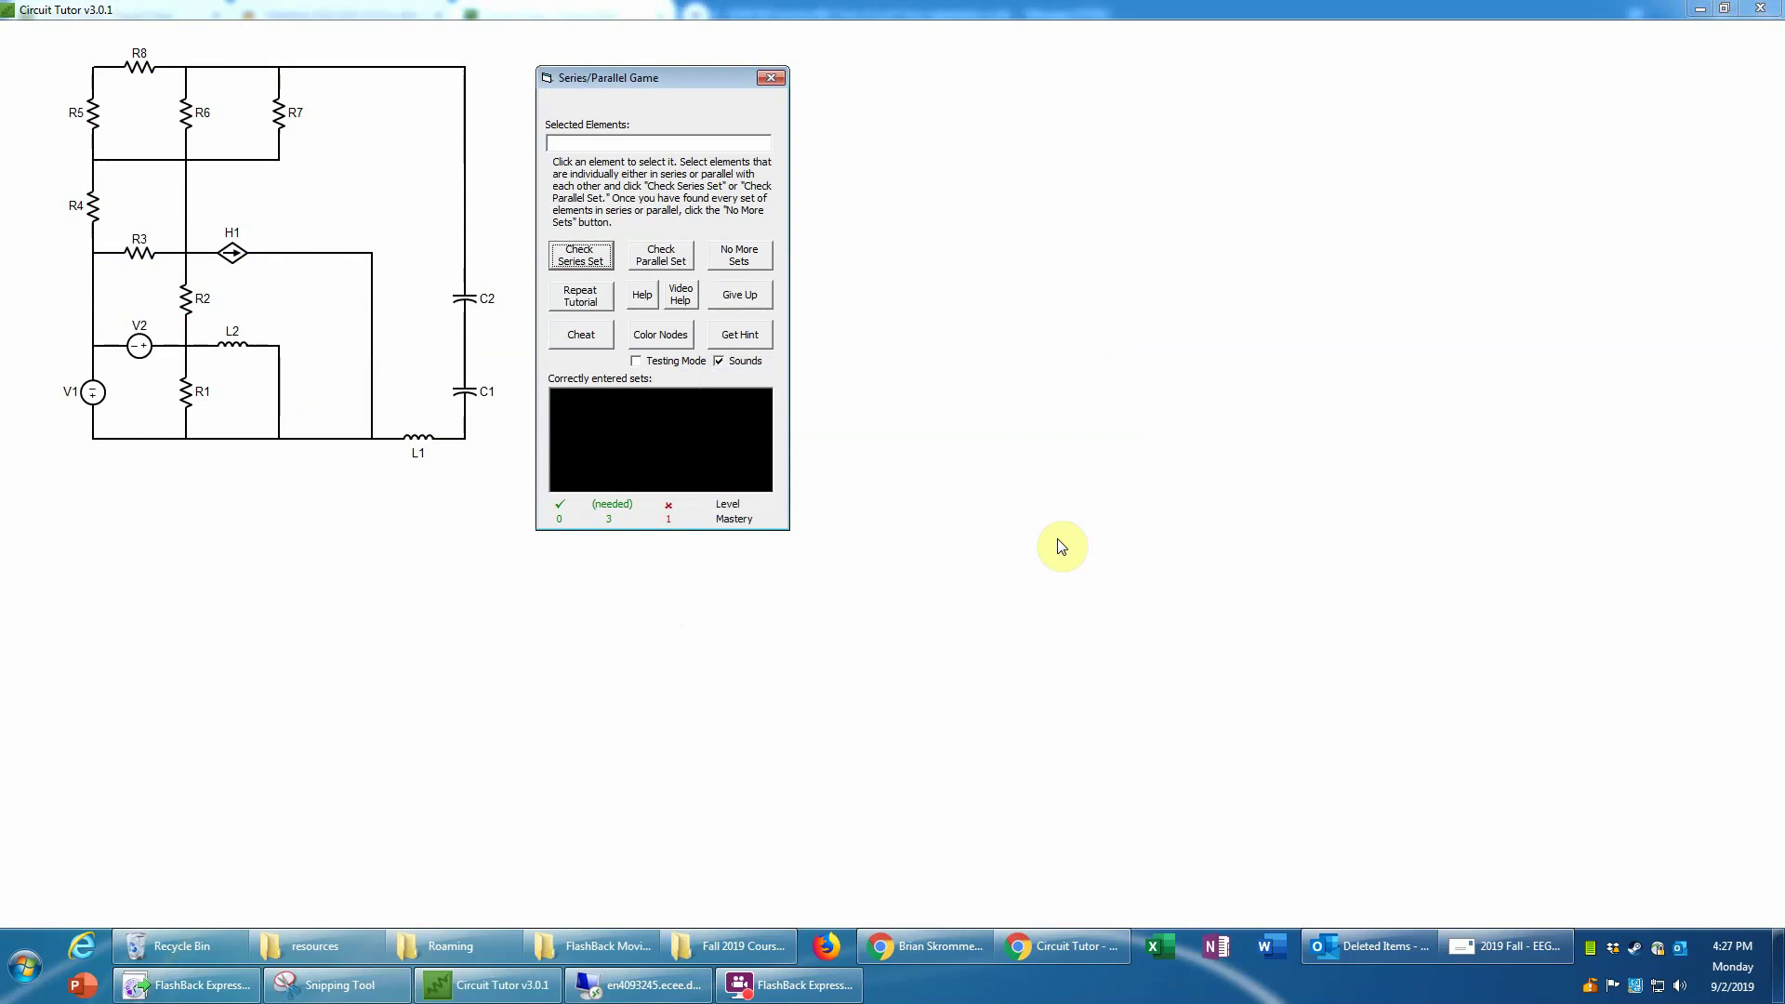
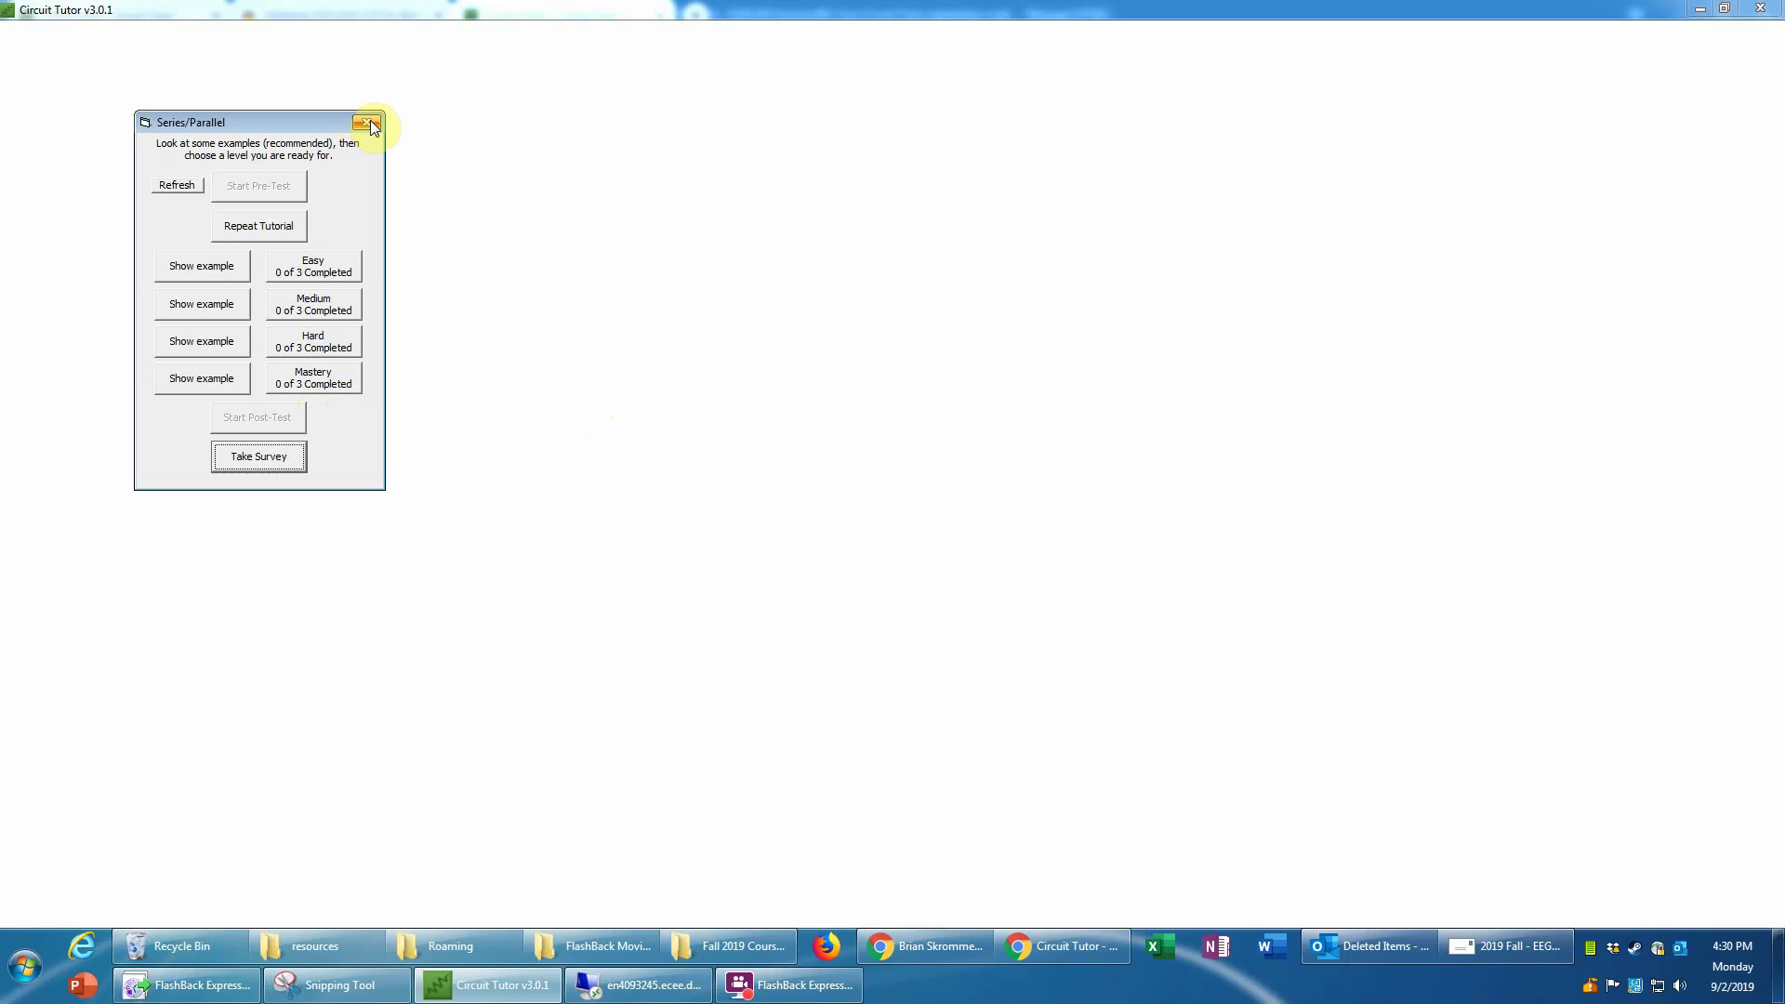
# Close the Series/Parallel levels and start a Hard DC Mesh Equations problem (Level 3, two power quantities).
pyautogui.click(368, 124)
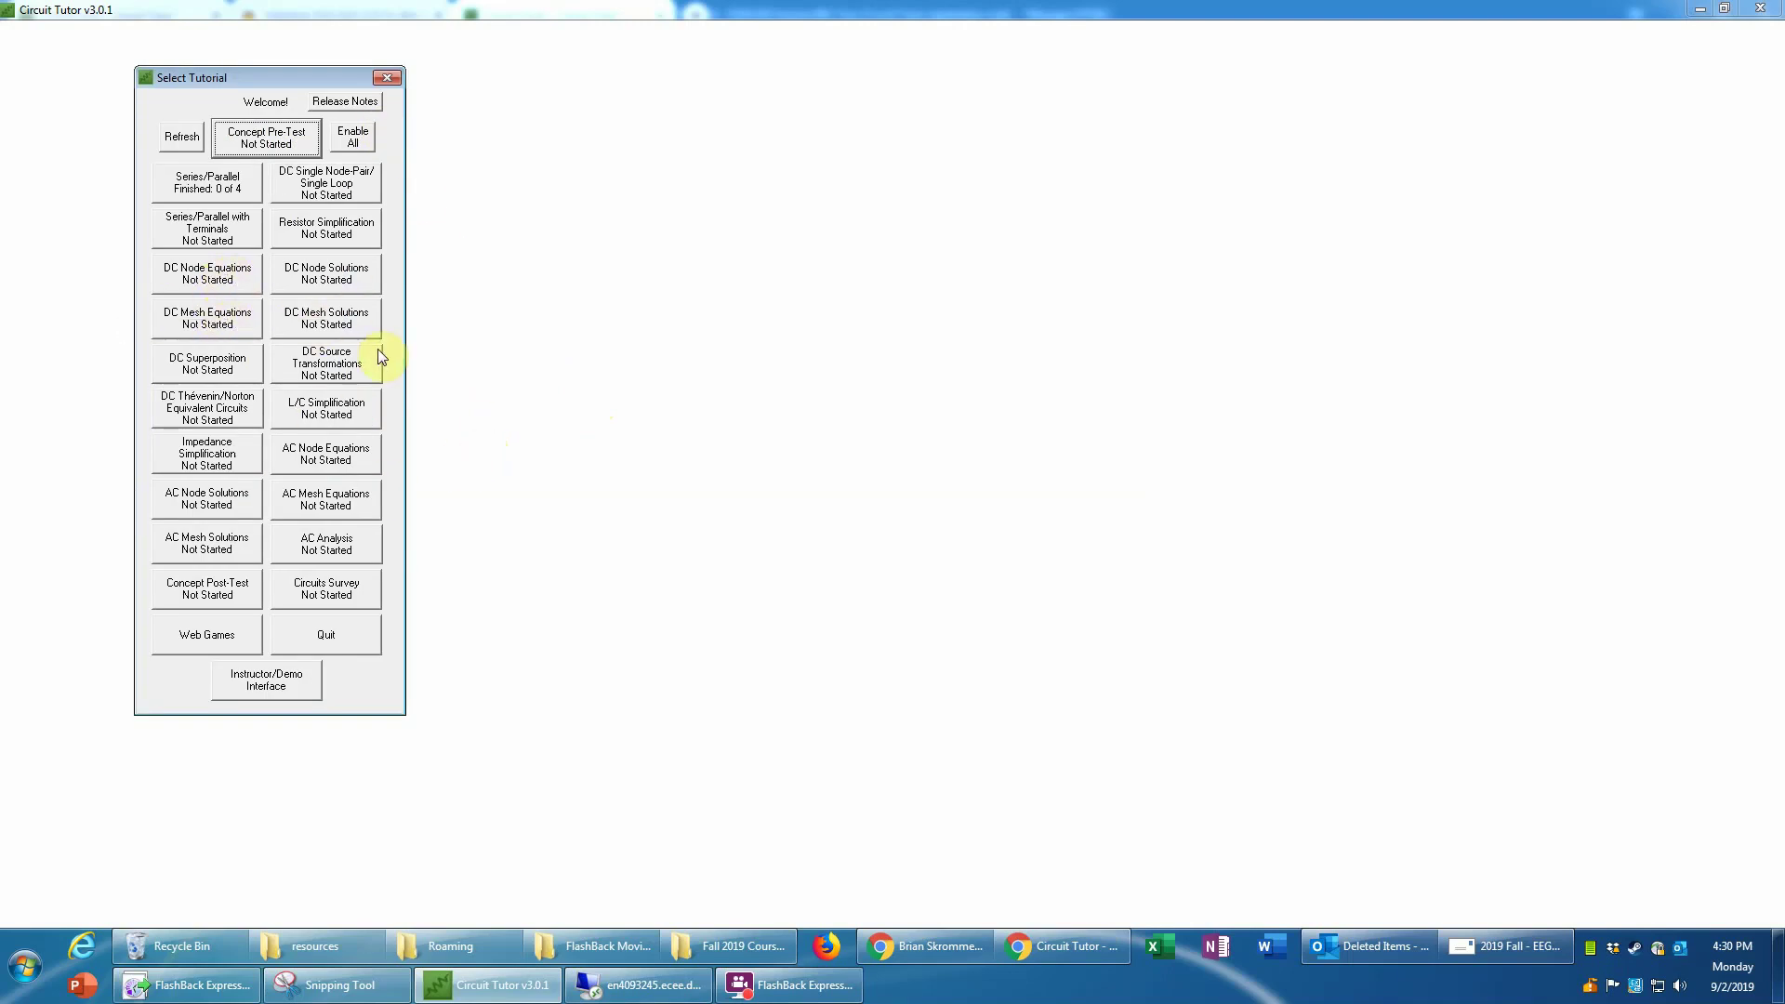
pyautogui.click(226, 327)
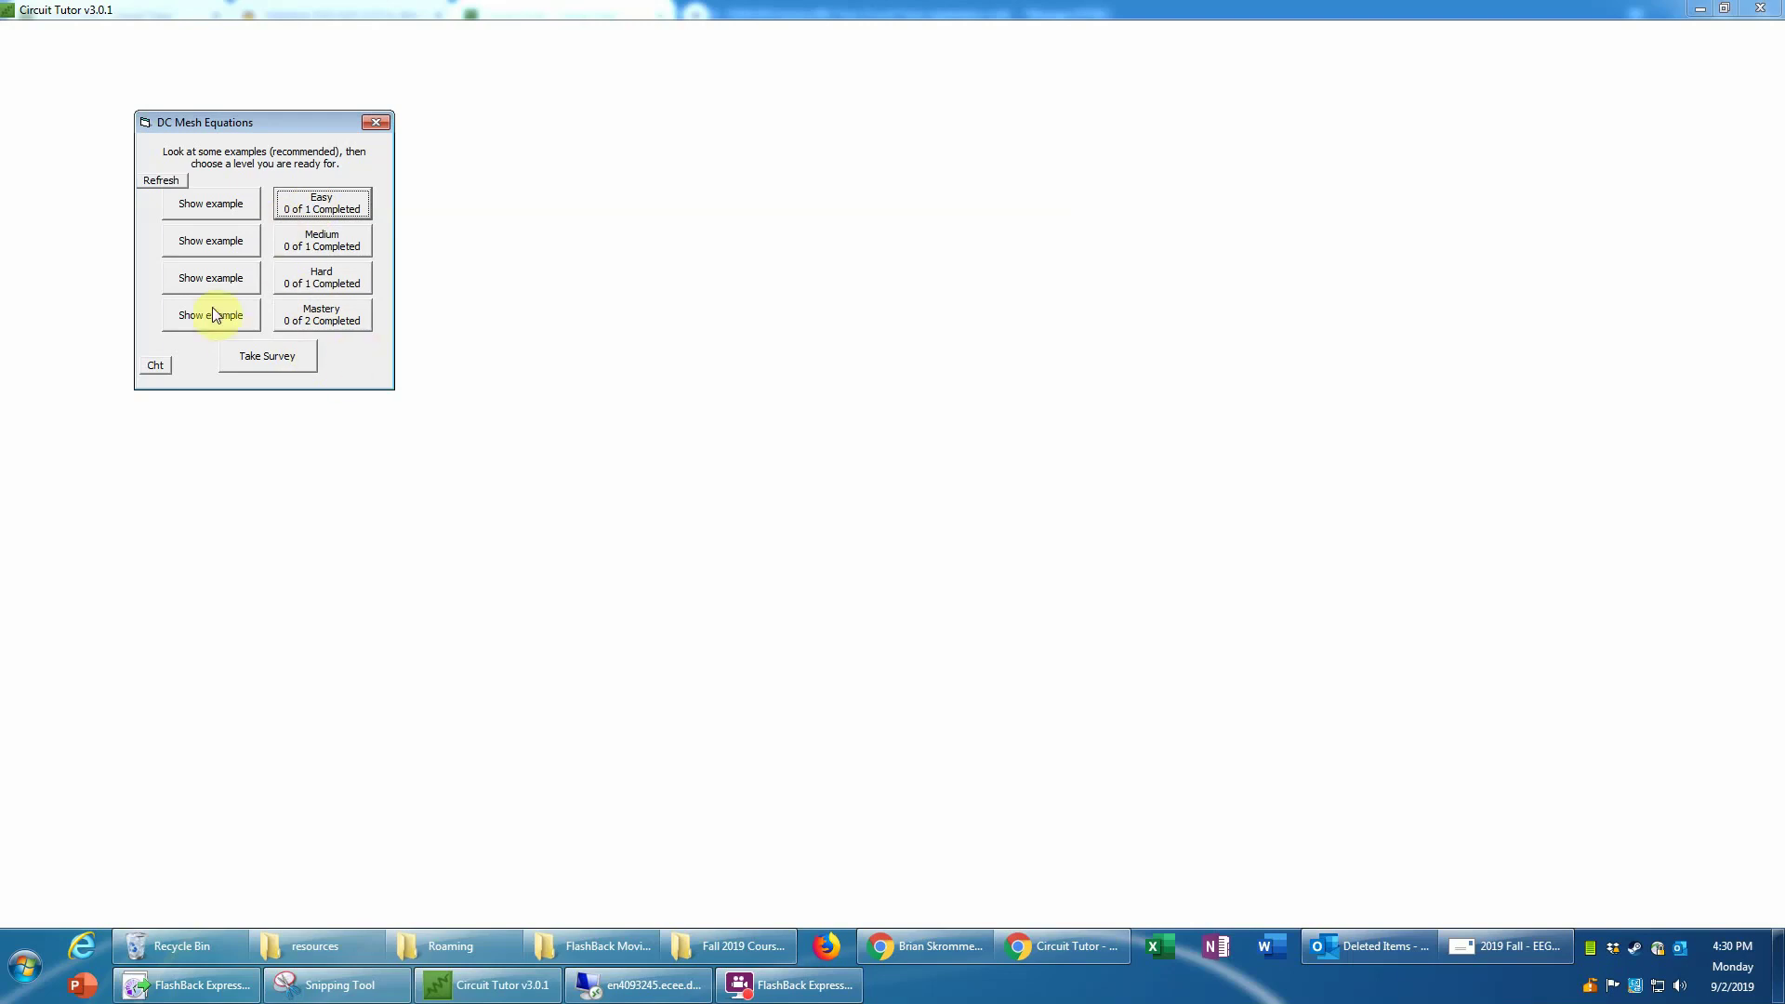
pyautogui.click(344, 283)
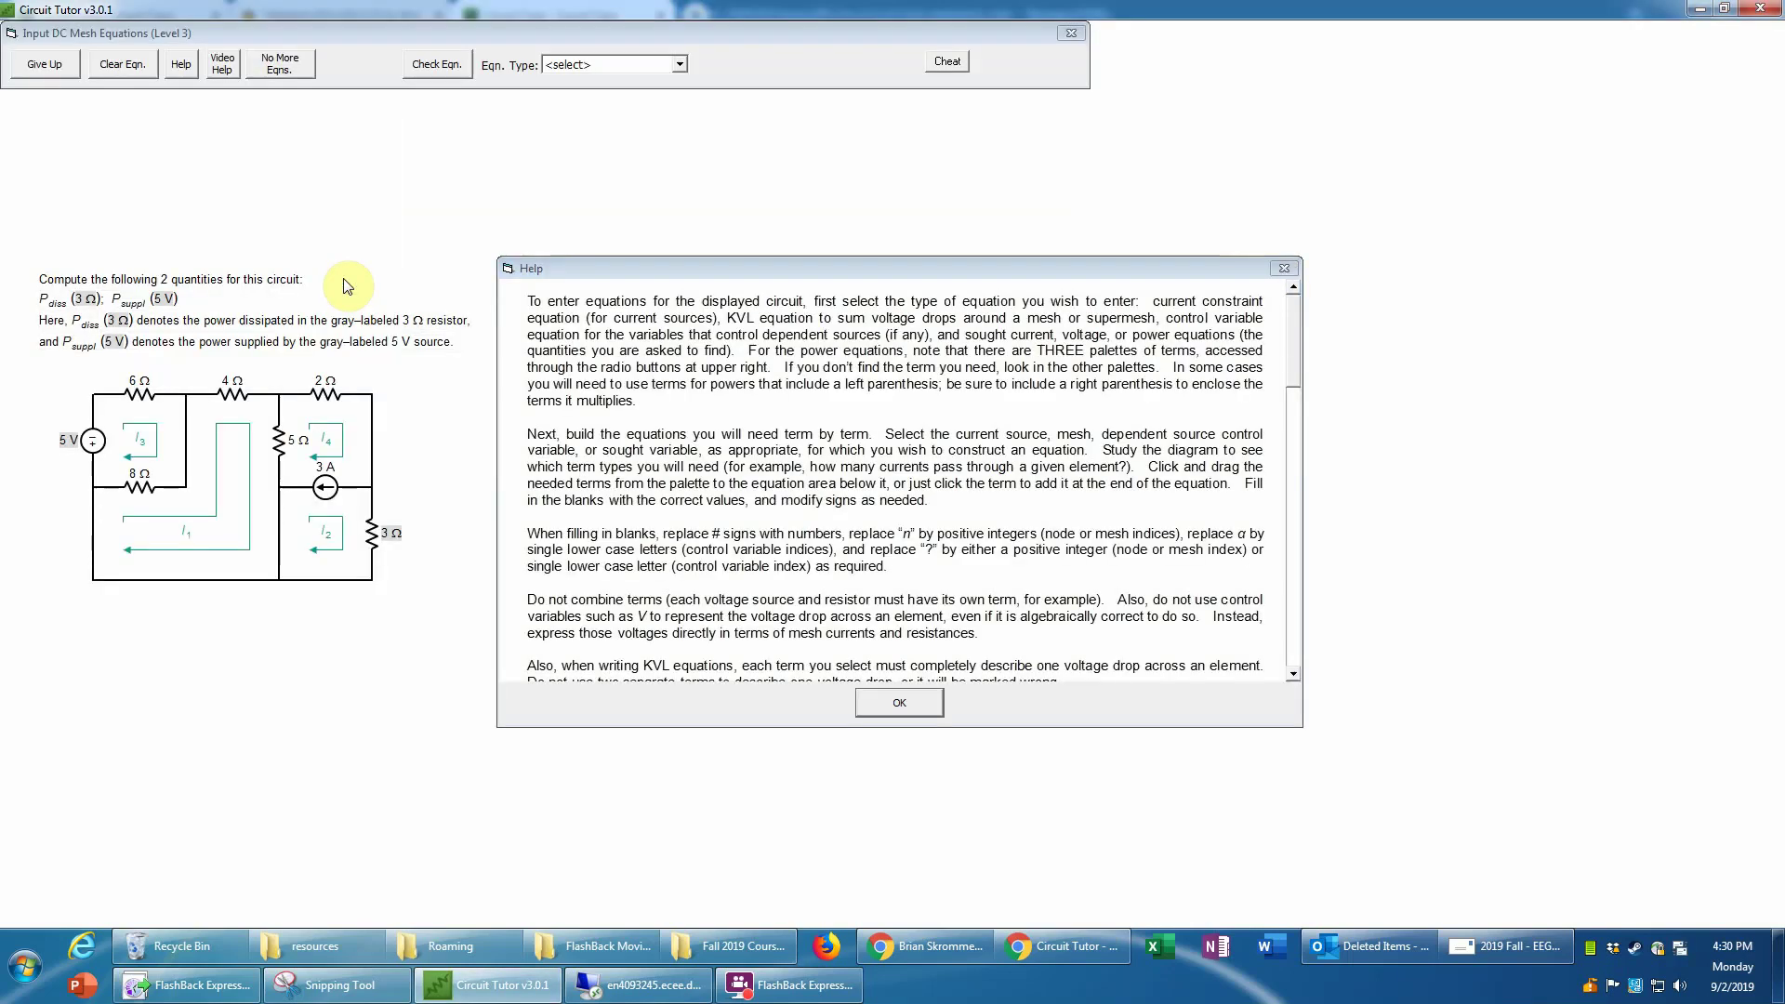
# Dismiss the Help window to reveal the Level 3 circuit and the constraint-equations-first hint.
pyautogui.click(901, 703)
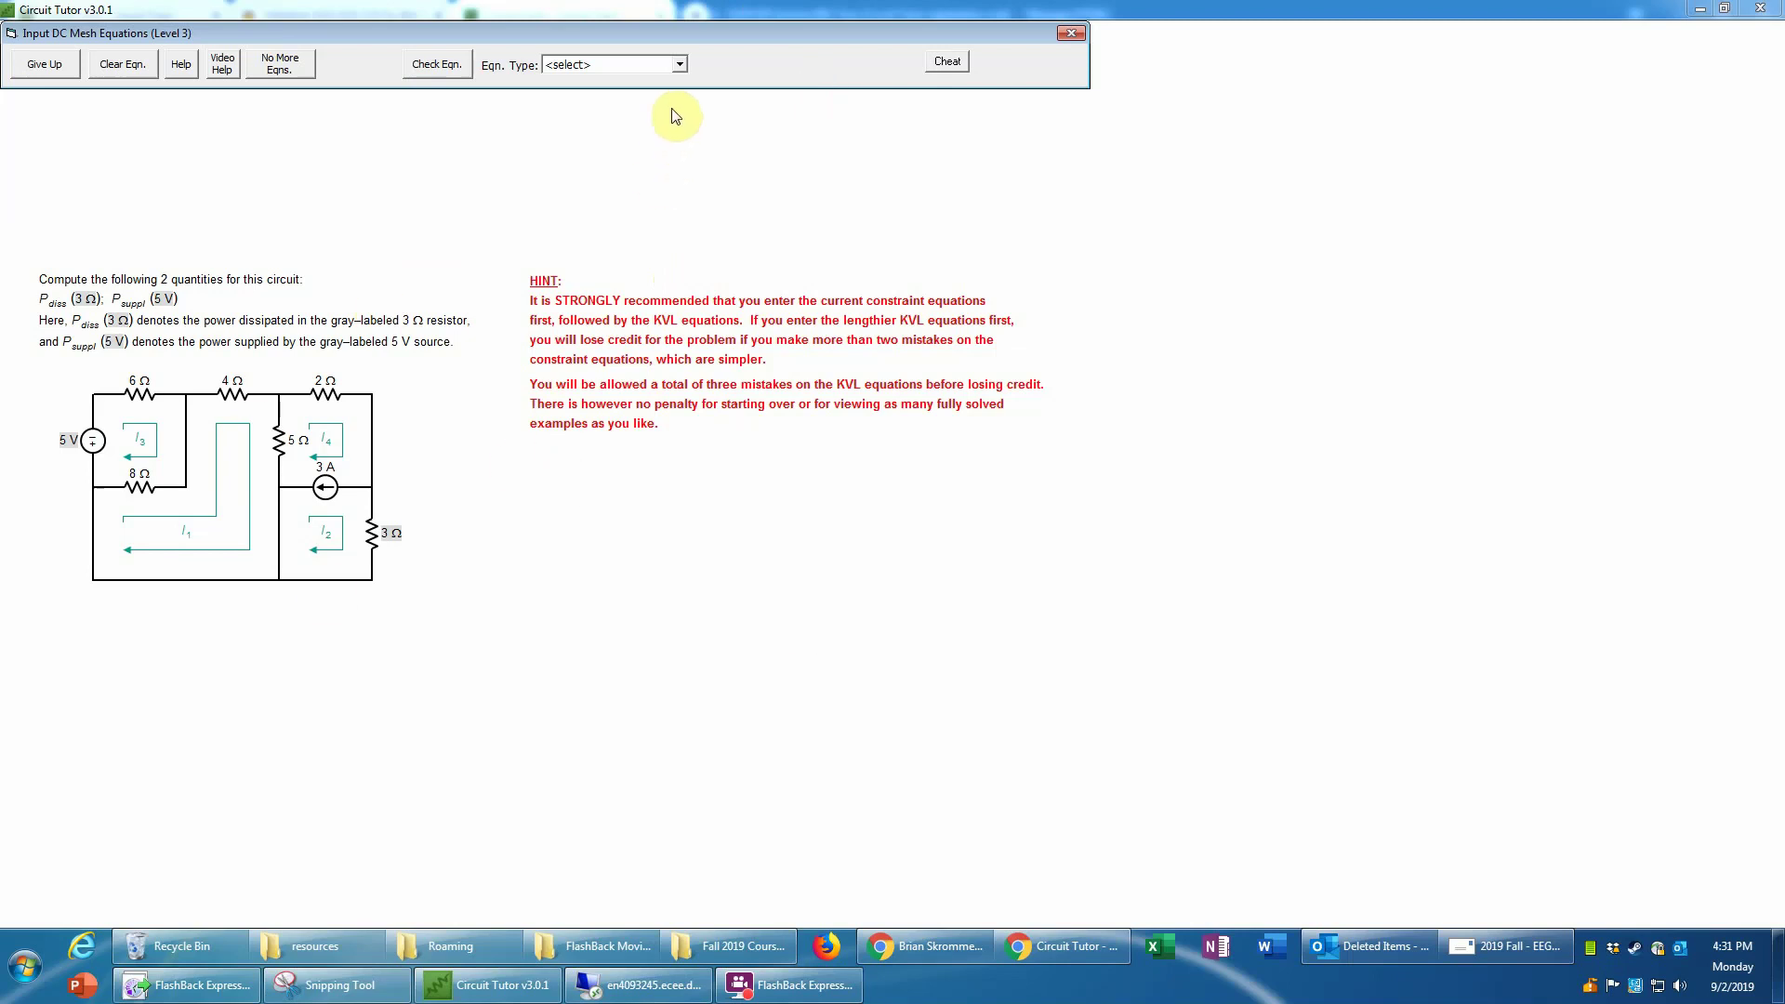
# Set the equation type to KVL (mesh voltages), accepting the separate-term warning.
pyautogui.click(682, 64)
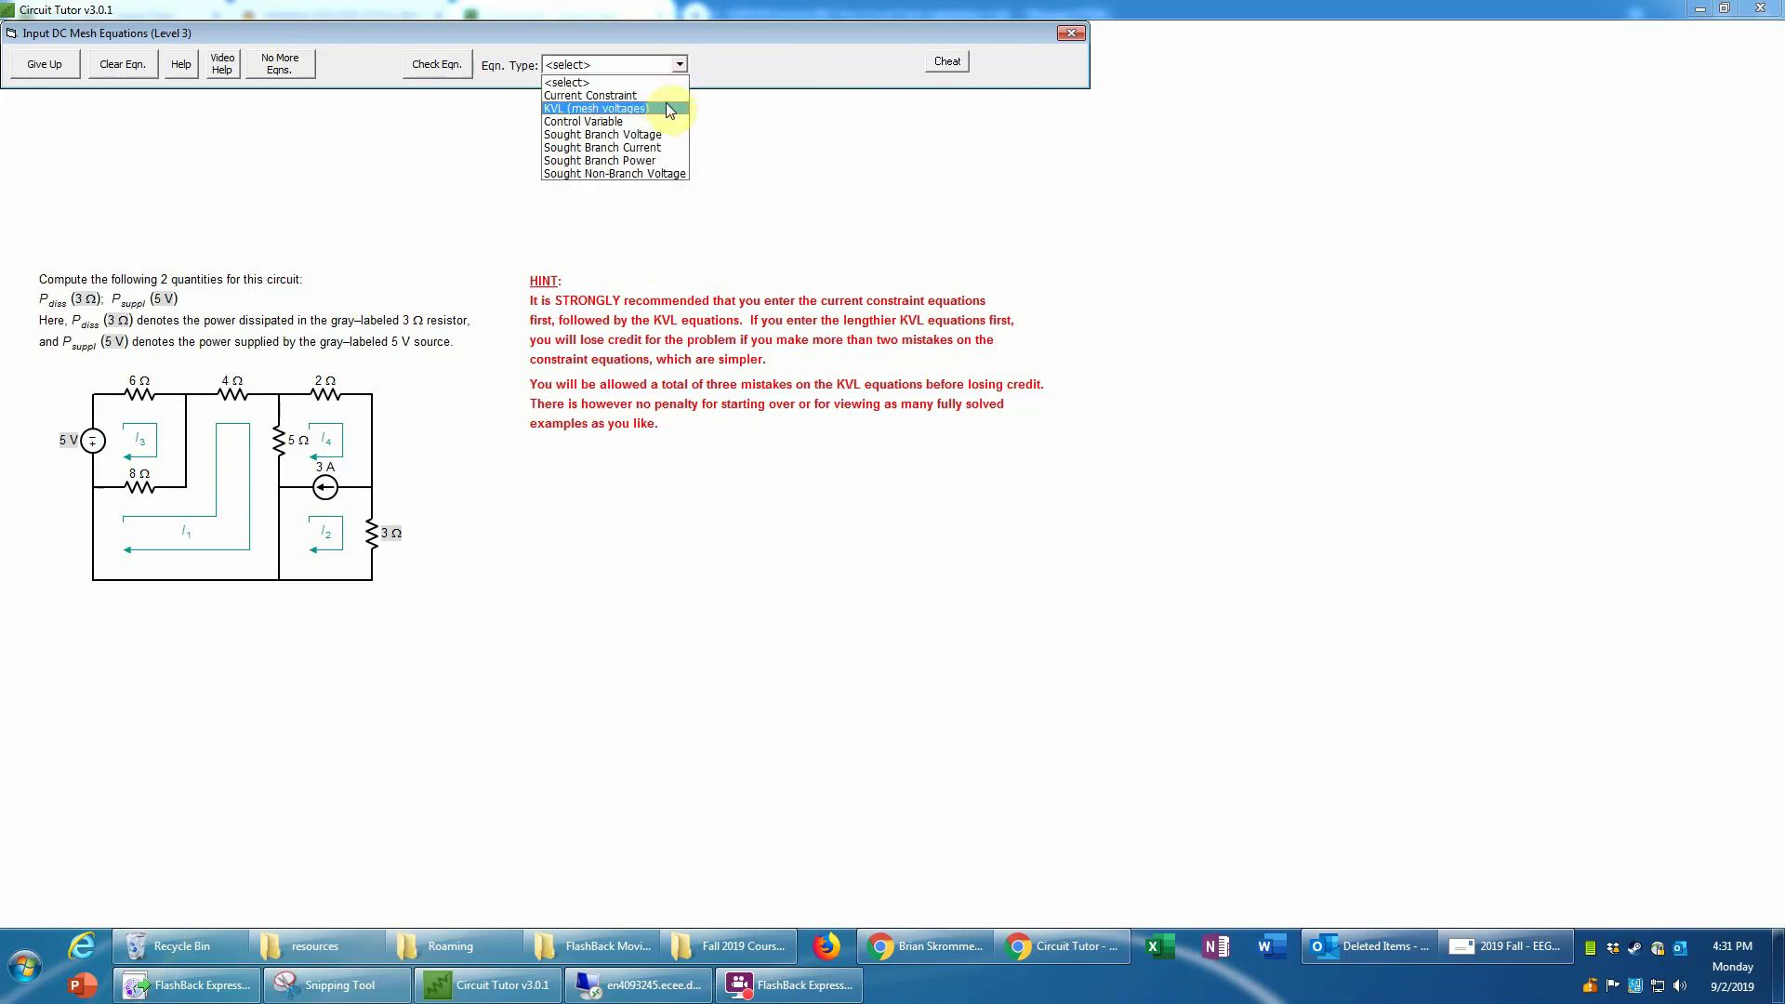
pyautogui.click(668, 107)
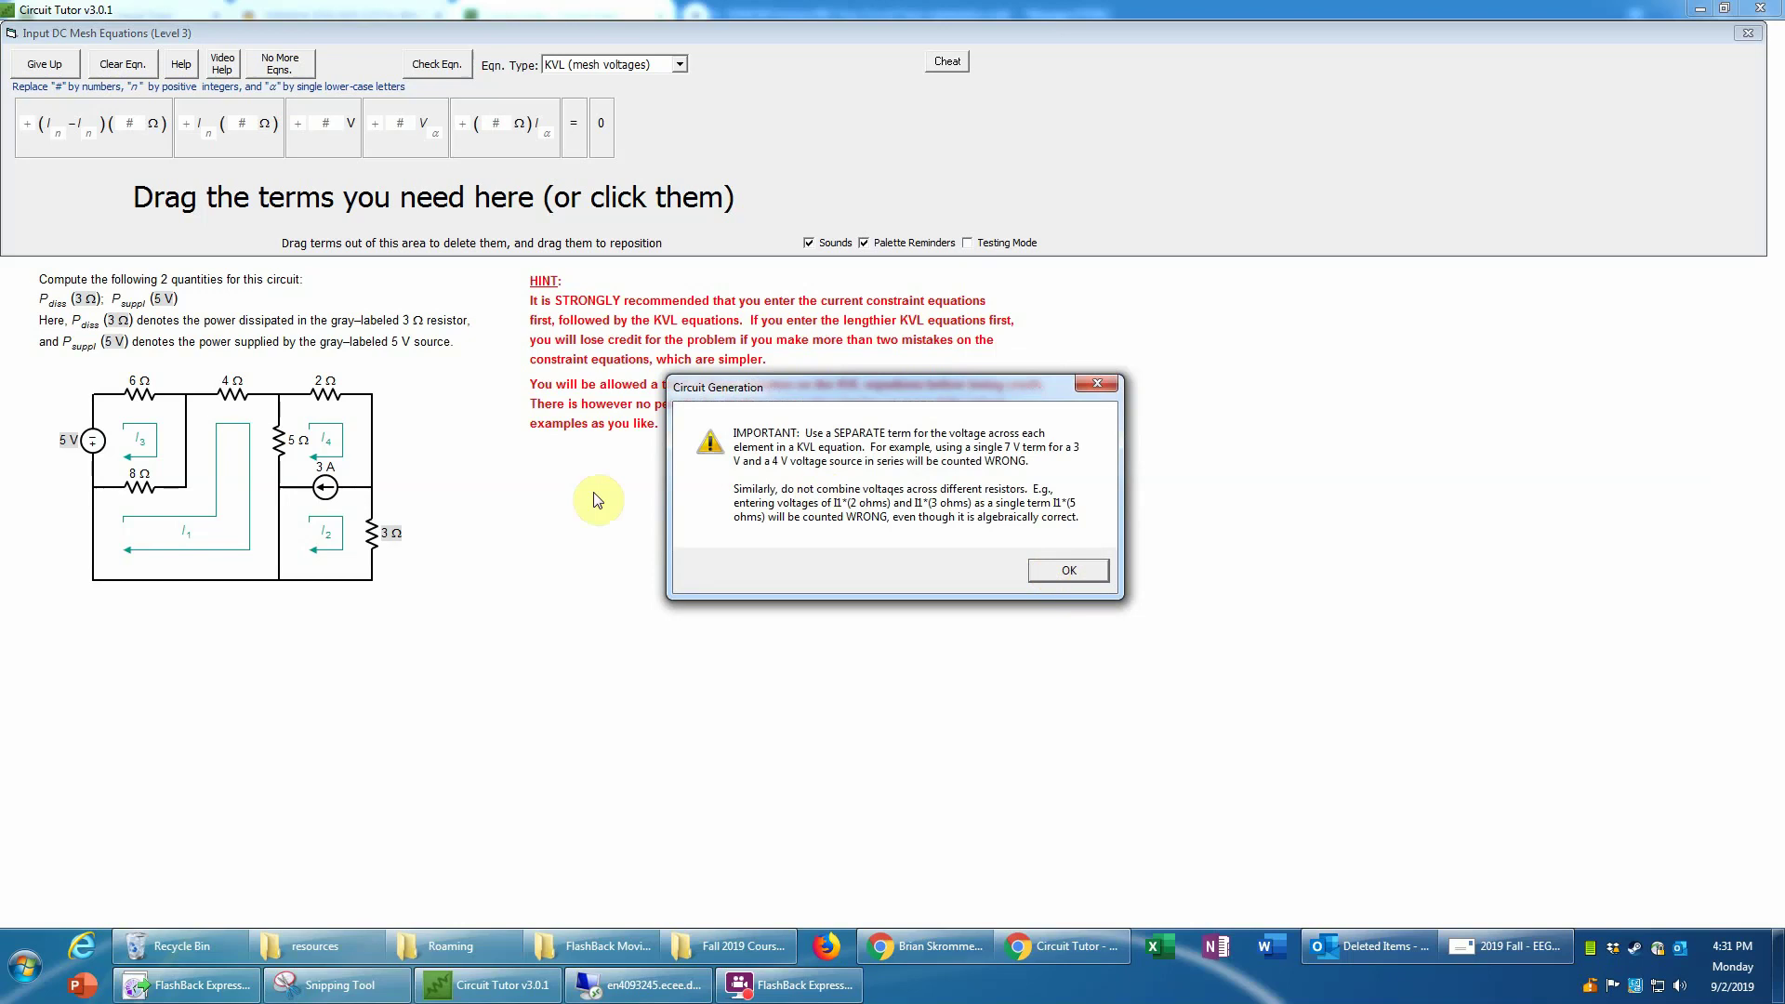
pyautogui.click(1070, 570)
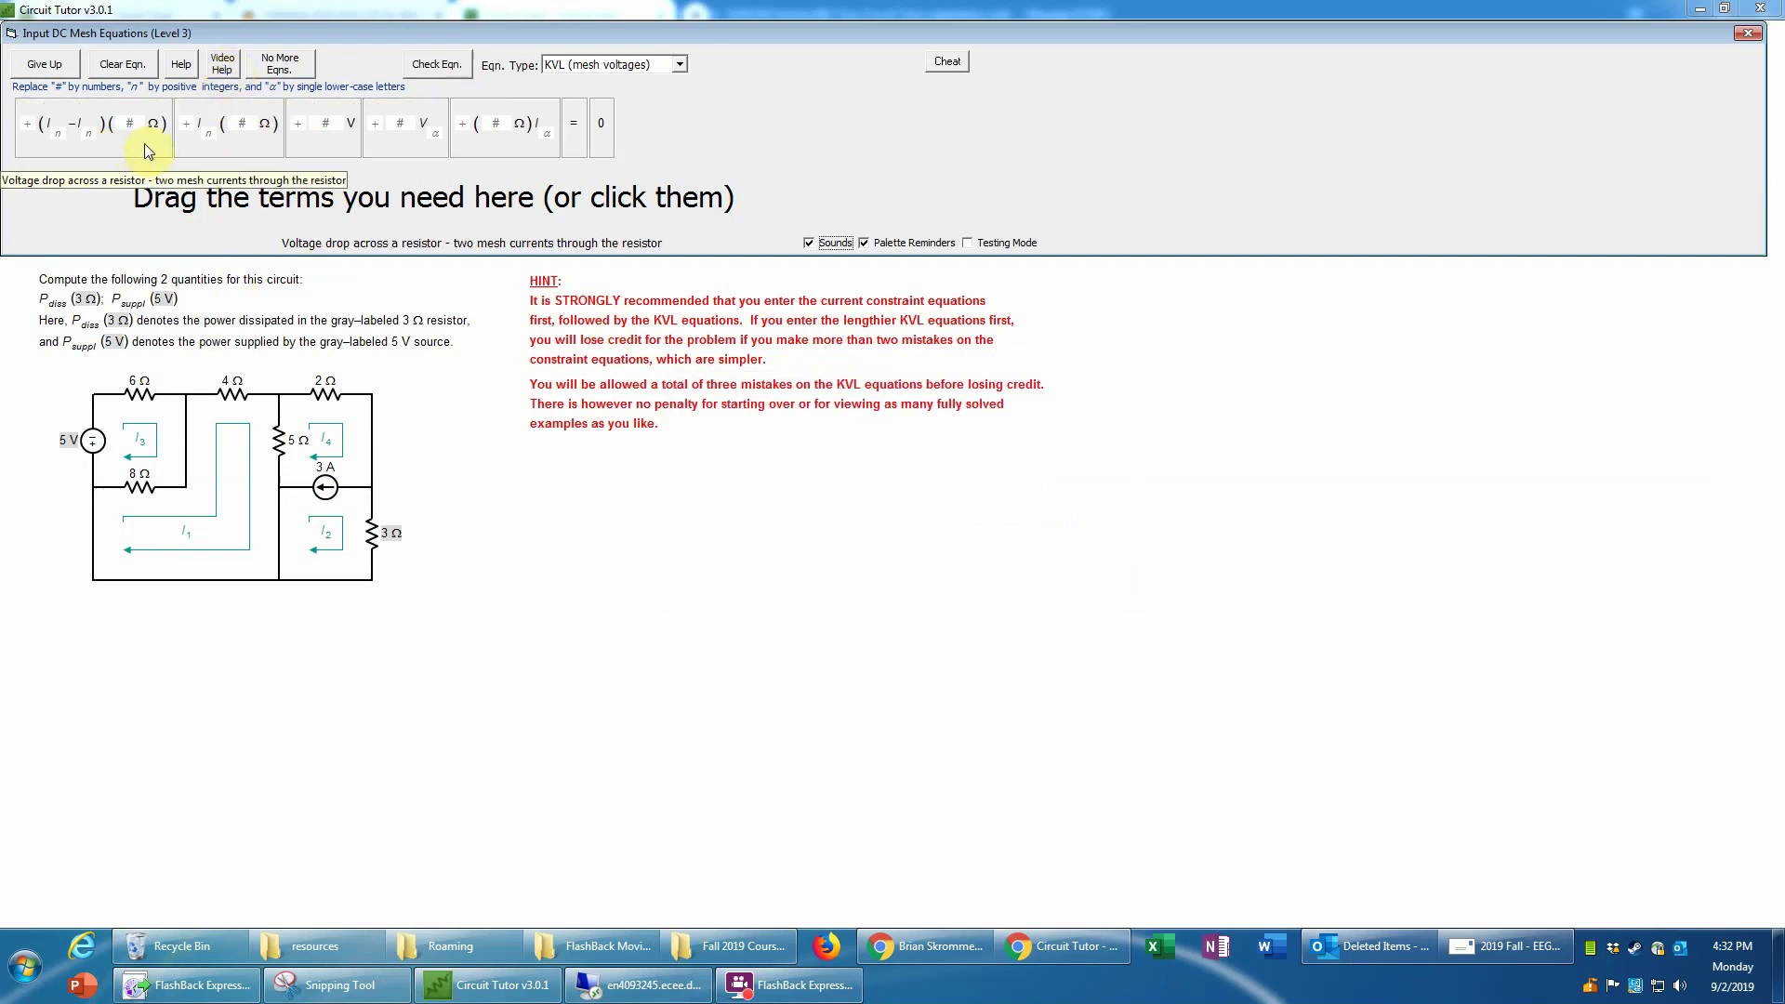
# Add an (In−In)(#Ω) term and an In(#Ω) term to the KVL equation.
pyautogui.moveTo(144, 144); pyautogui.dragTo(147, 186)
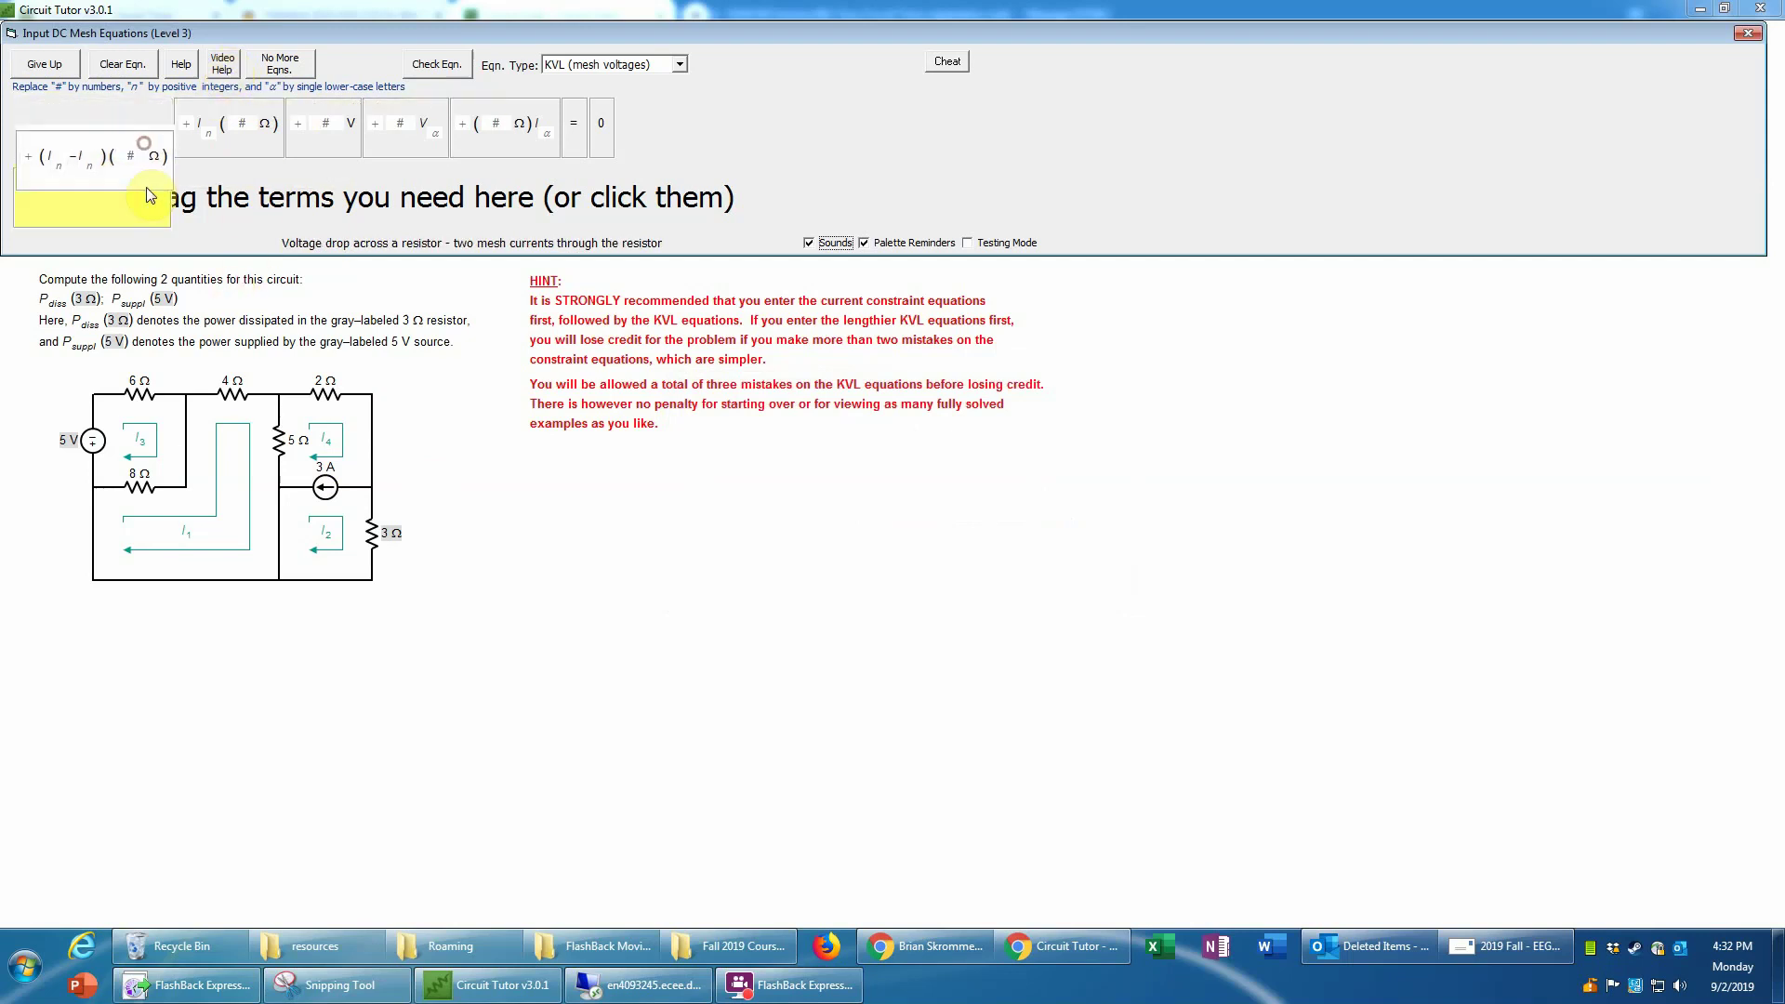
pyautogui.click(680, 64)
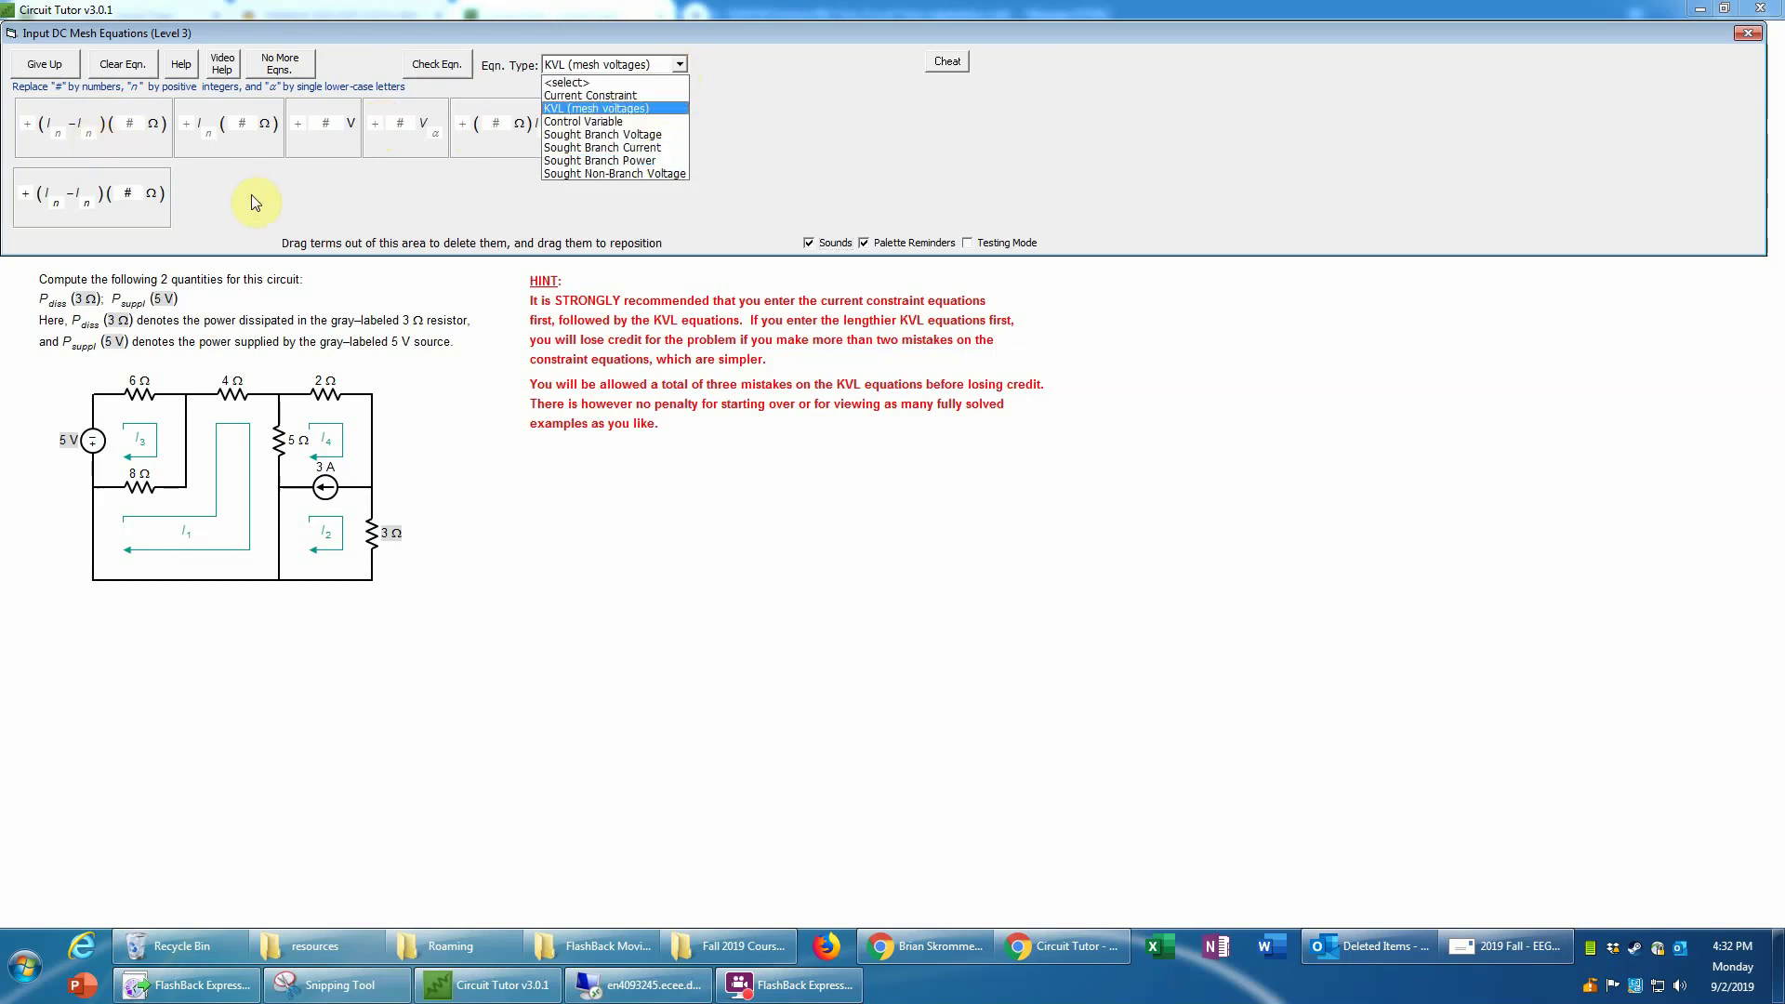
pyautogui.click(240, 132)
pyautogui.moveTo(243, 138); pyautogui.dragTo(233, 197)
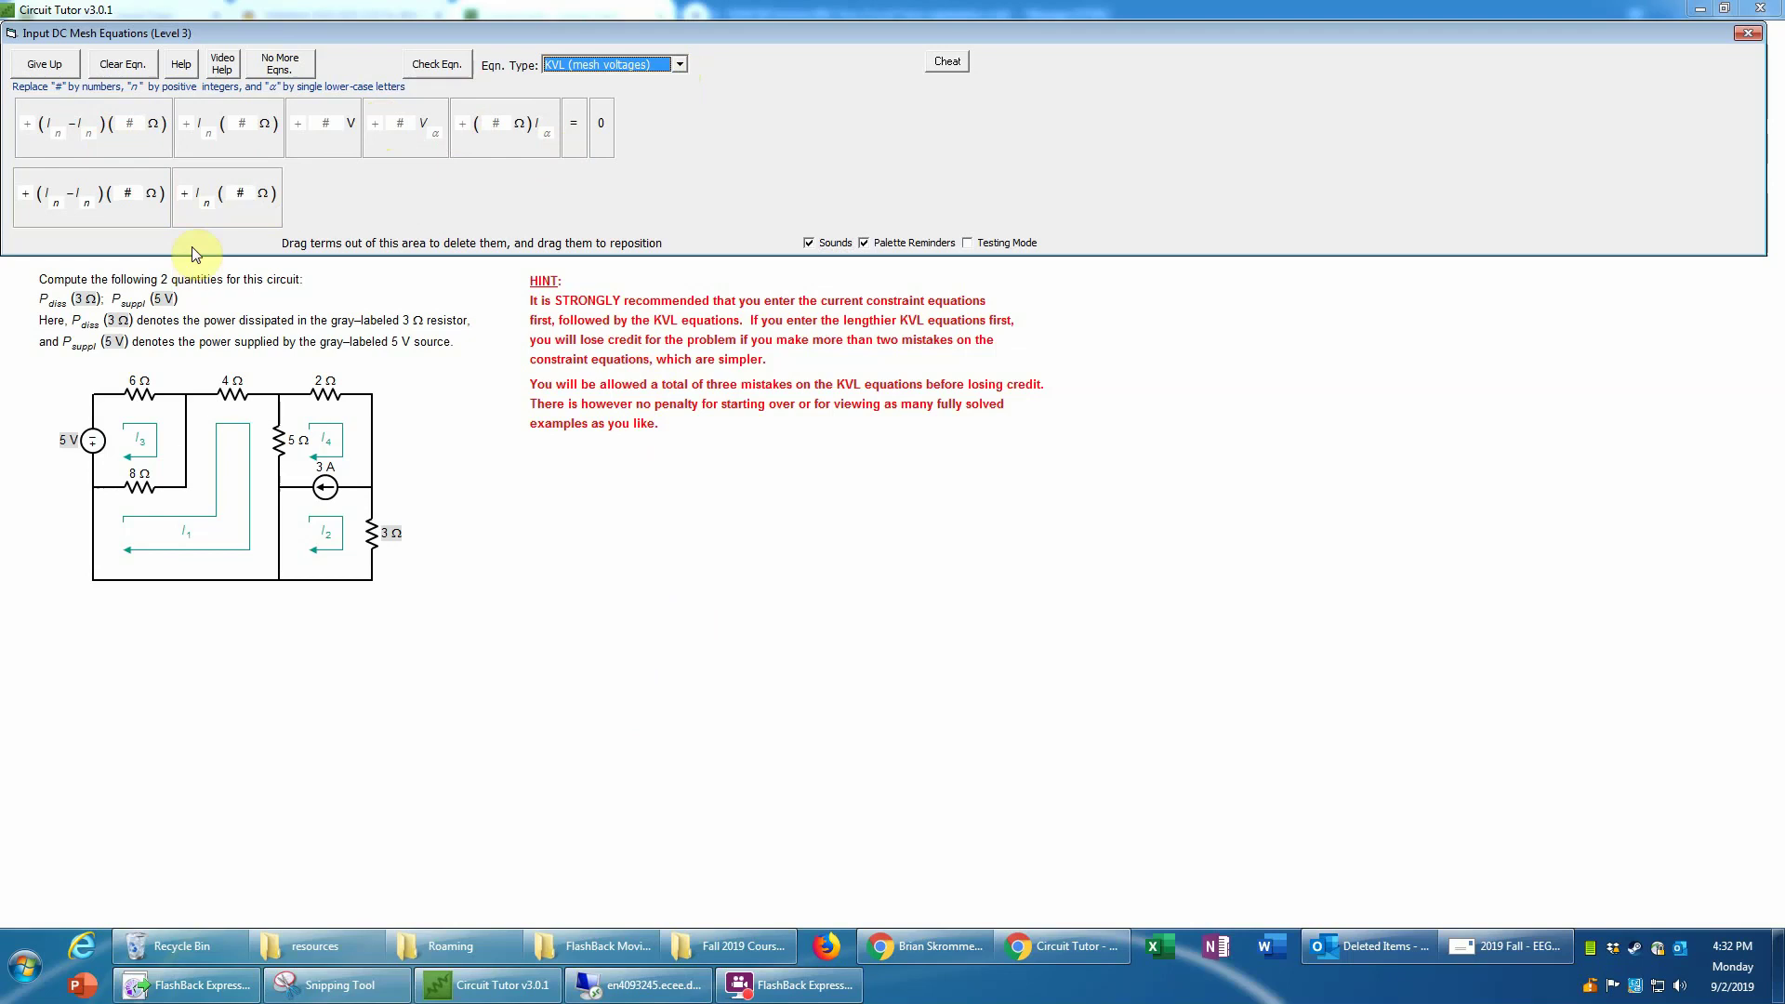
pyautogui.click(181, 65)
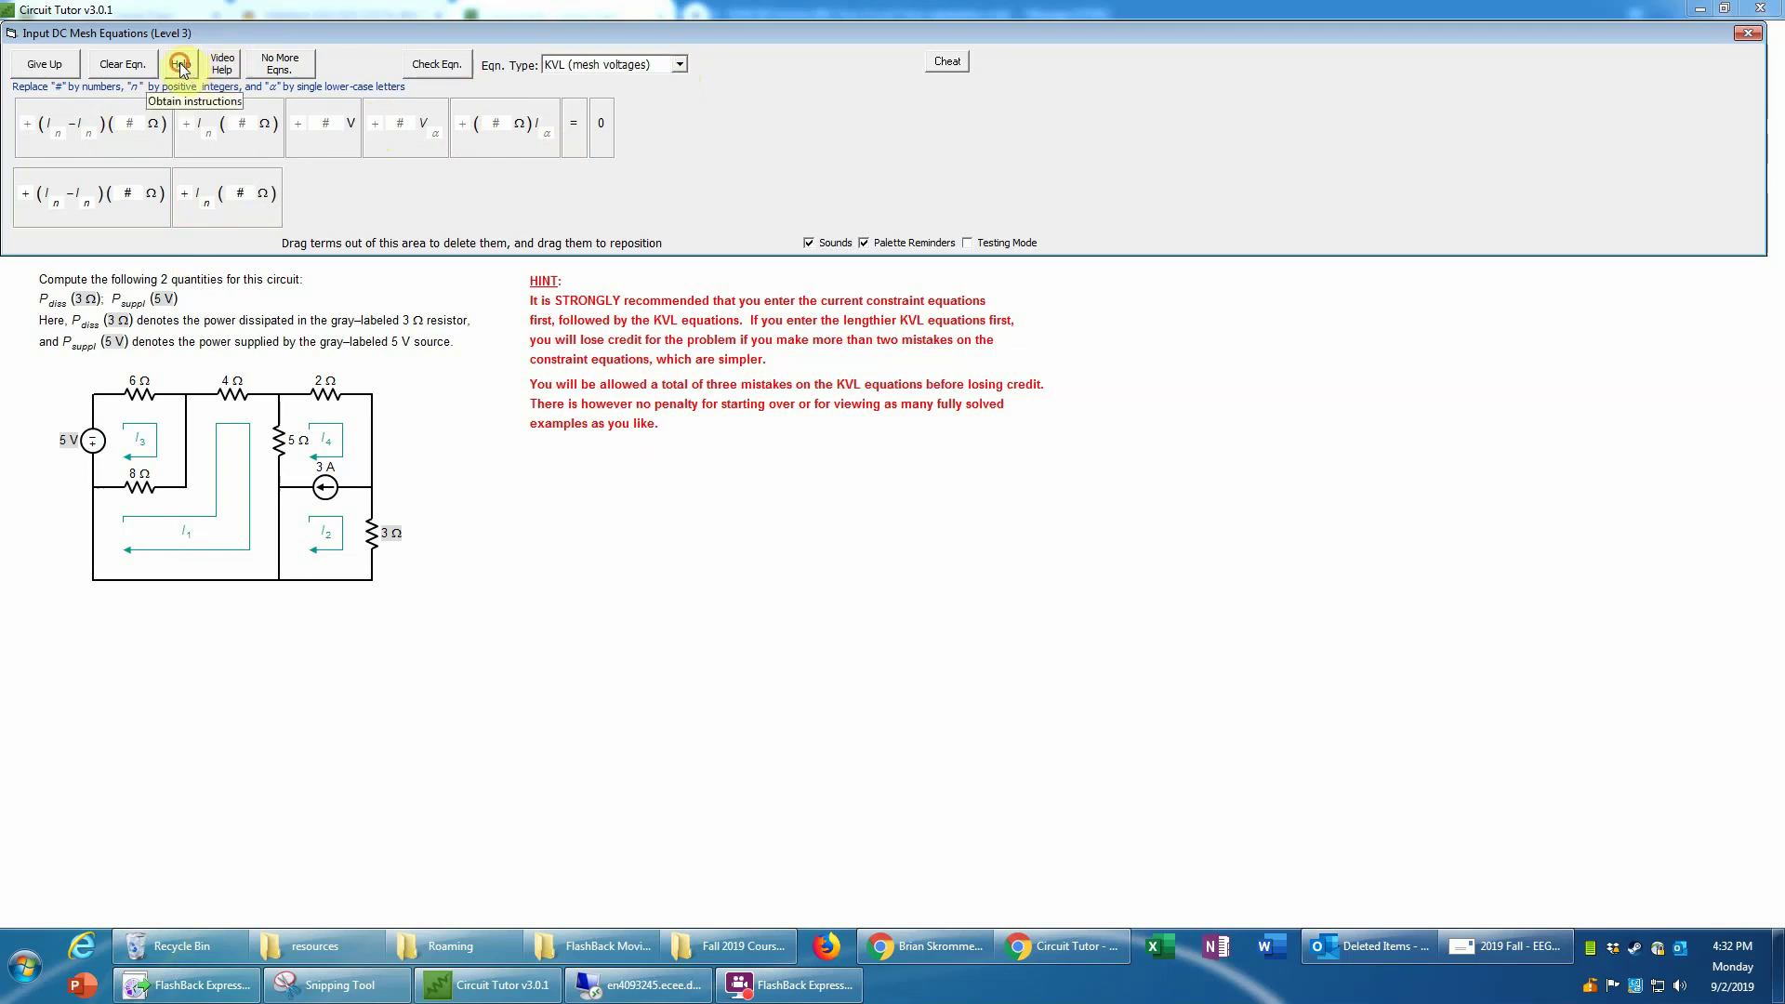
pyautogui.scroll(-10, 1278, 432)
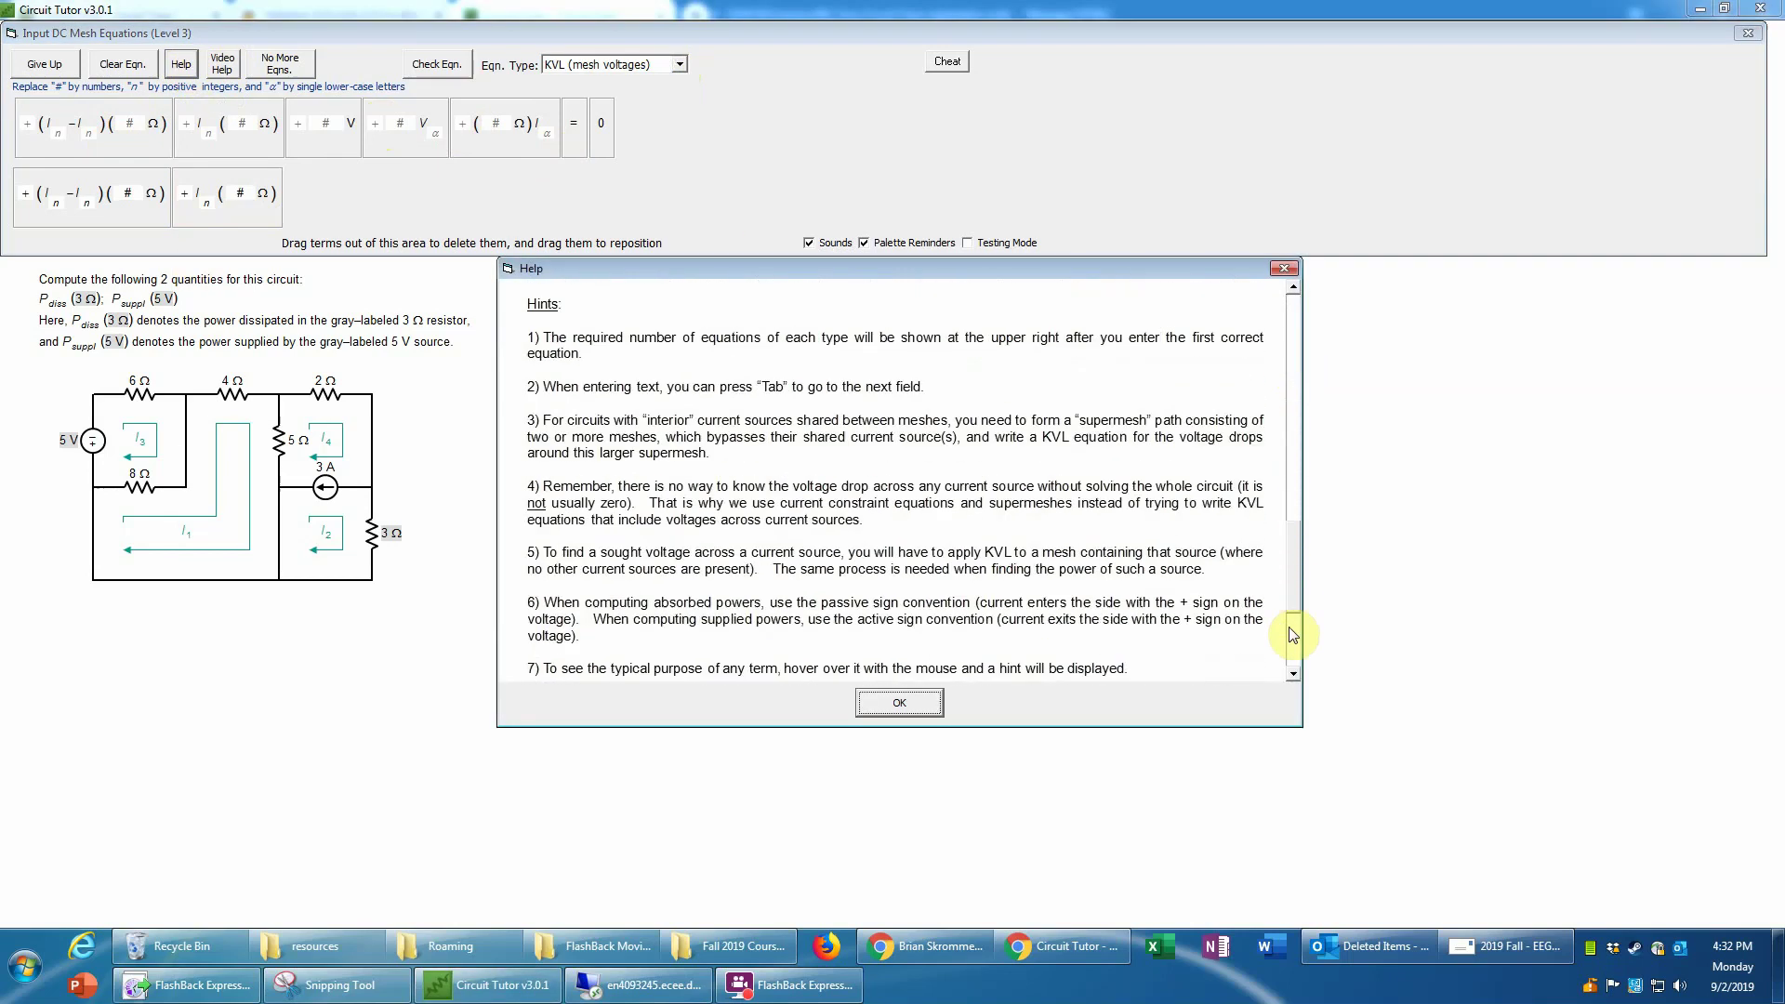
pyautogui.click(902, 703)
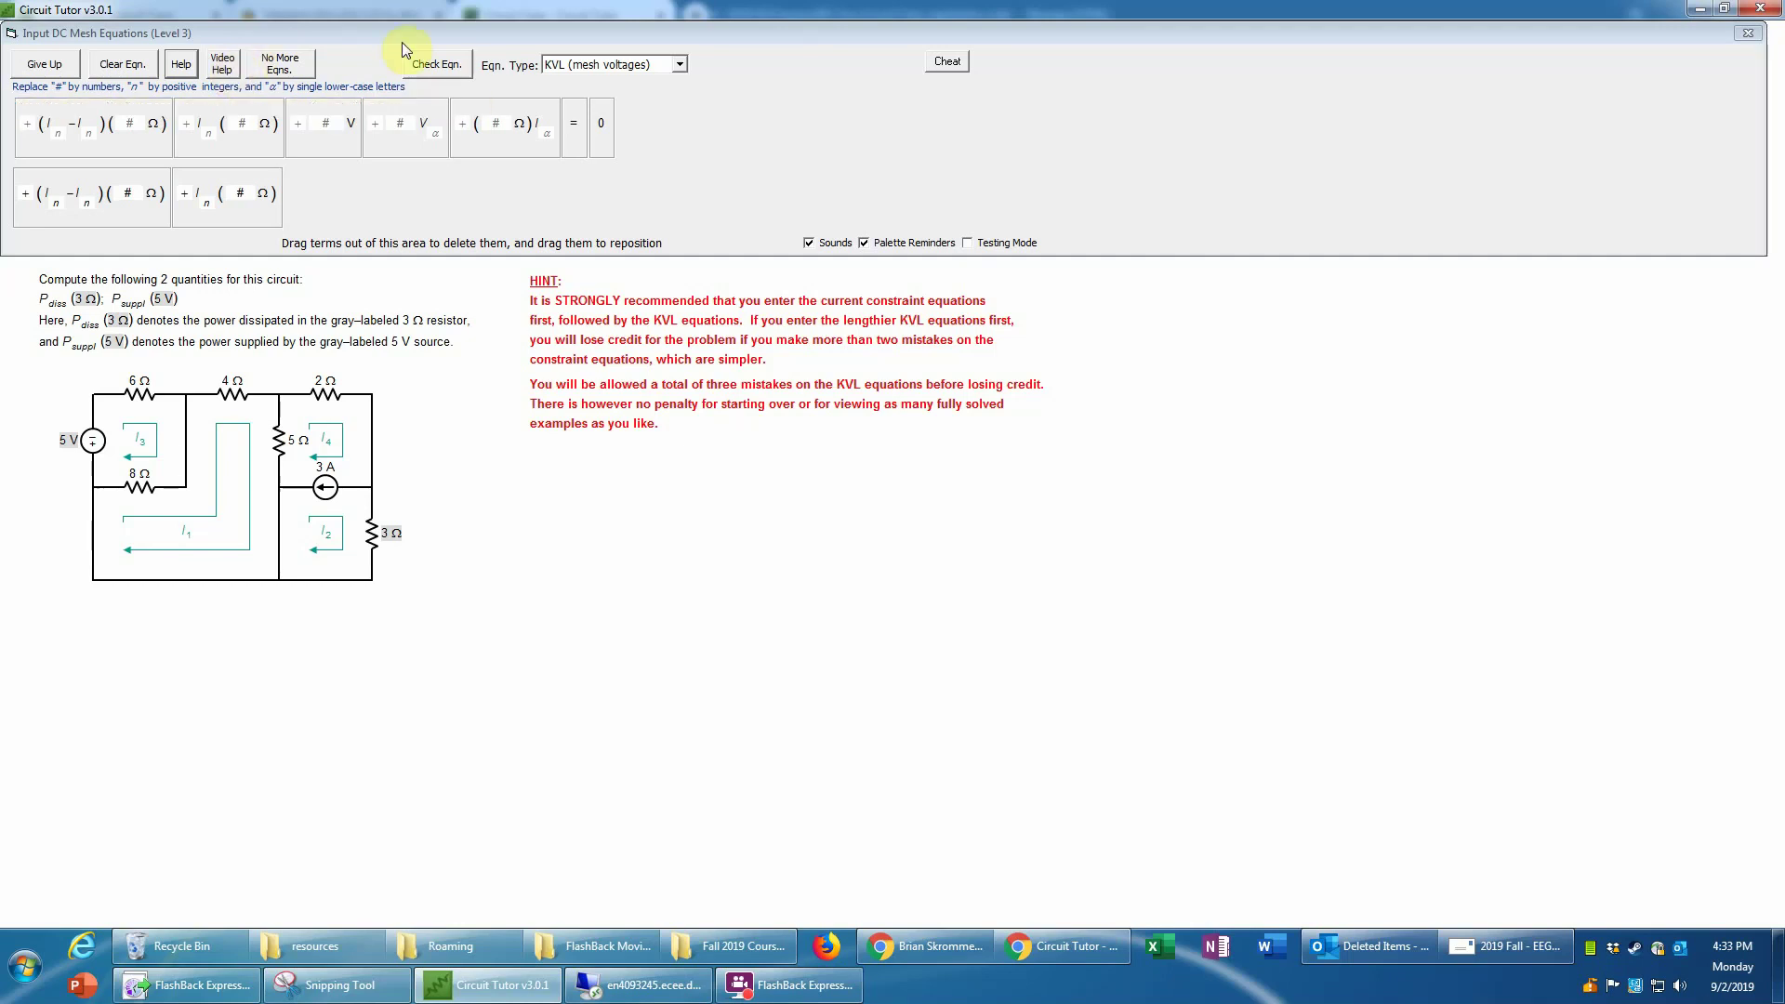
# Abort the unfinished Hard problem and start the Mastery (Level 4) problem asking for Vo and dependent-source power.
pyautogui.click(1752, 38)
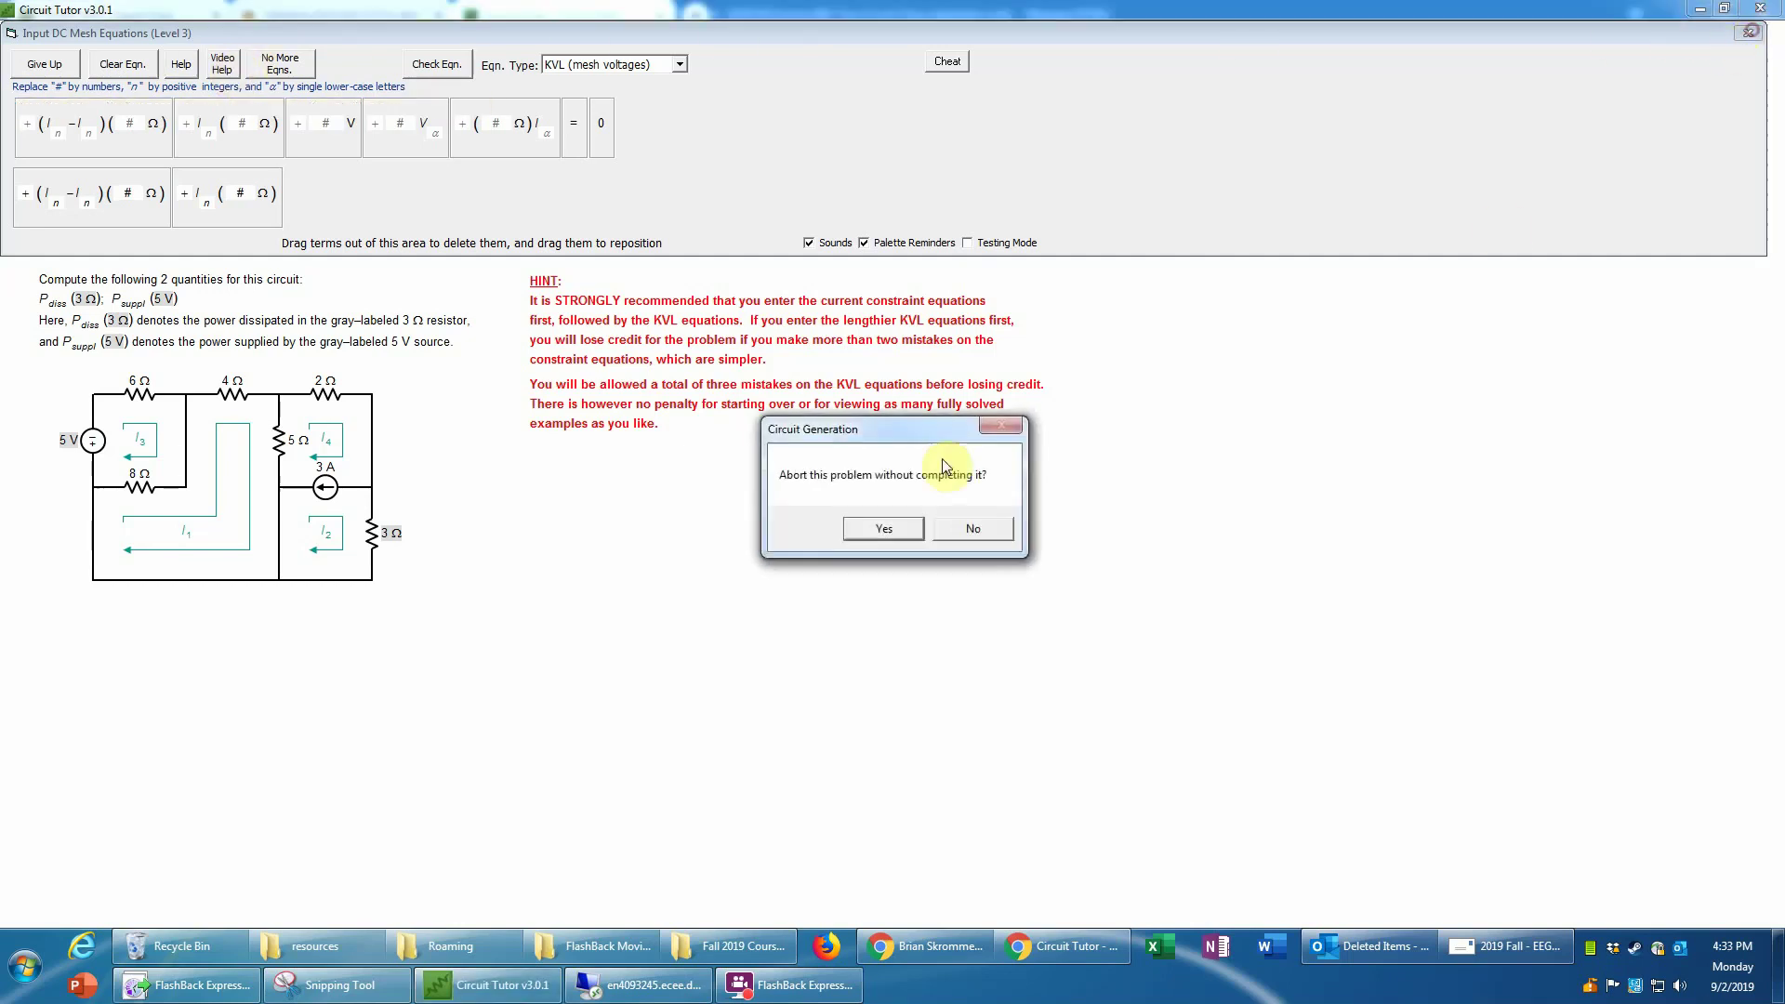
pyautogui.click(885, 527)
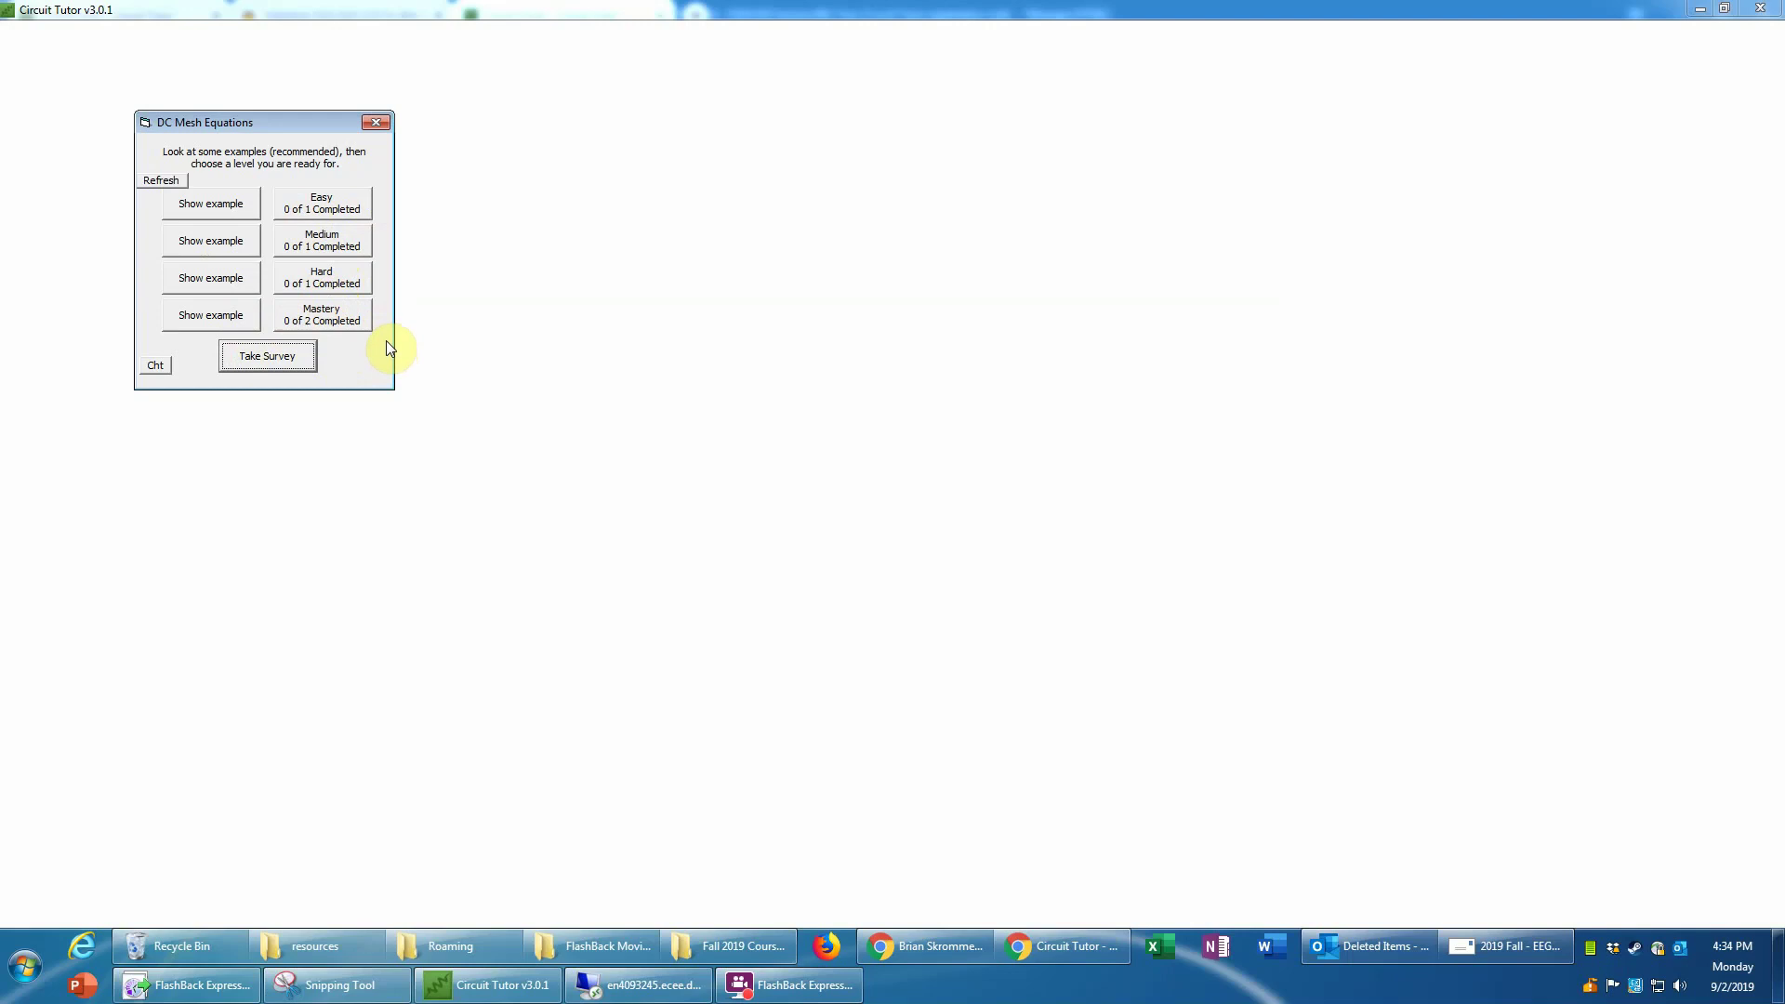
pyautogui.click(339, 319)
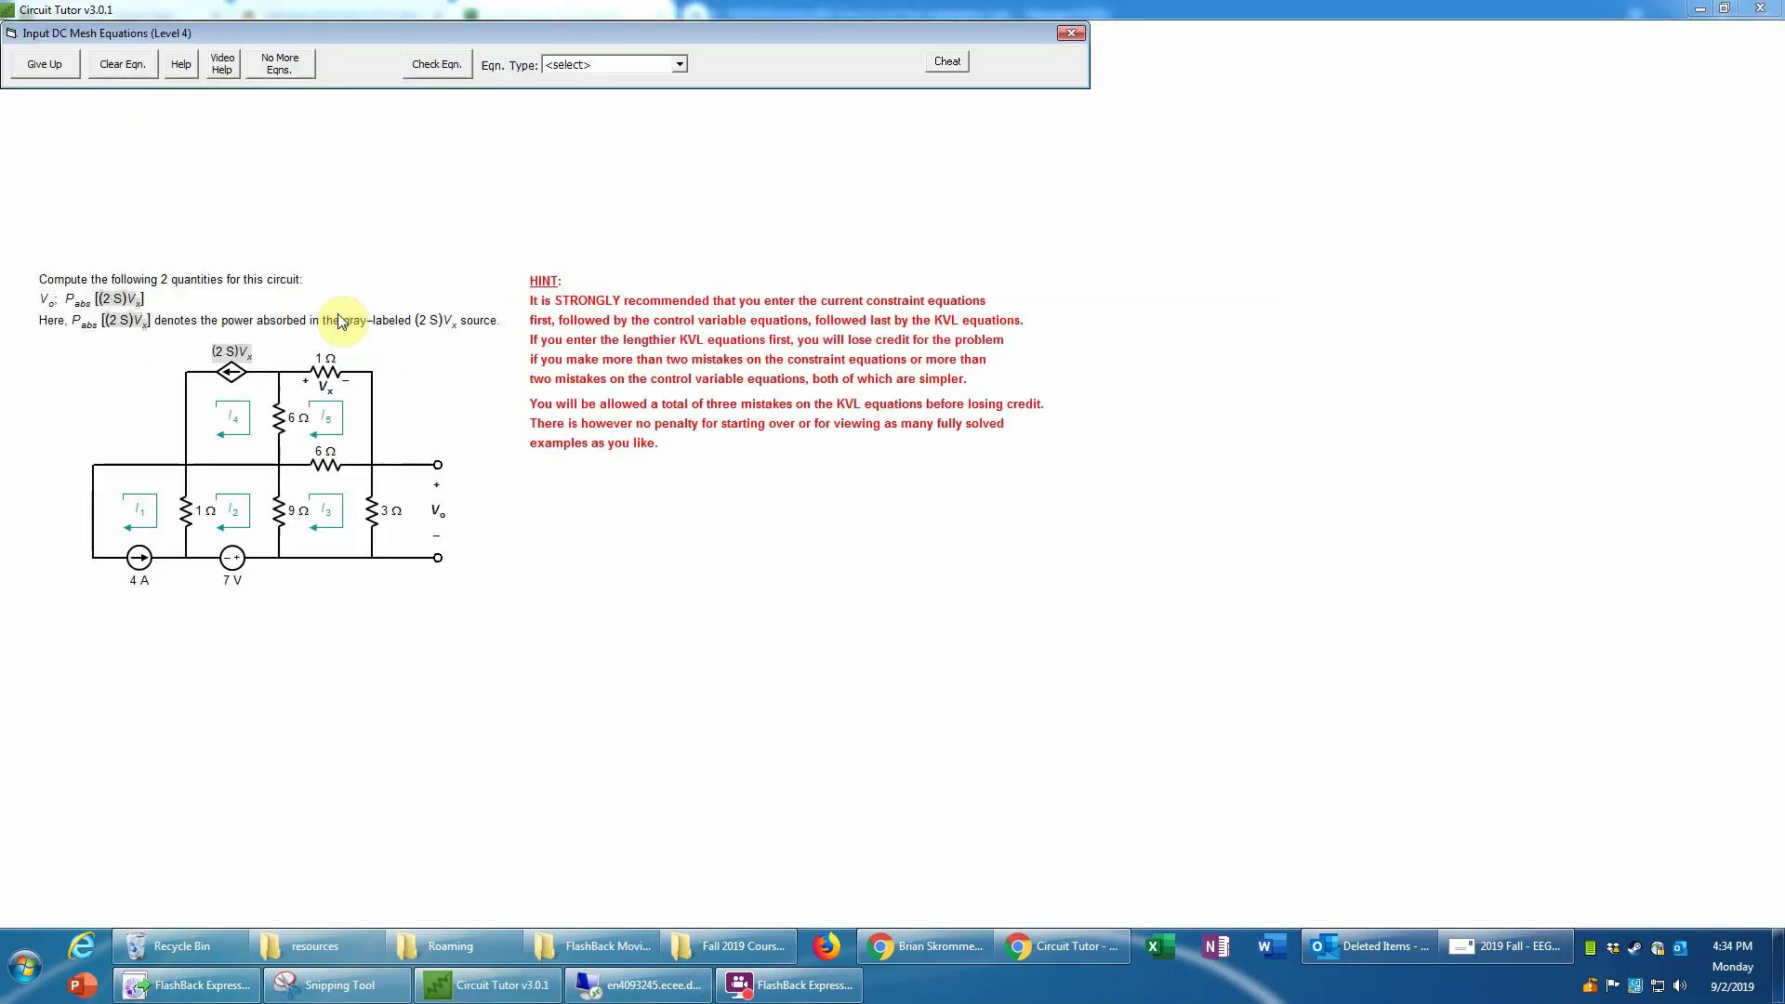